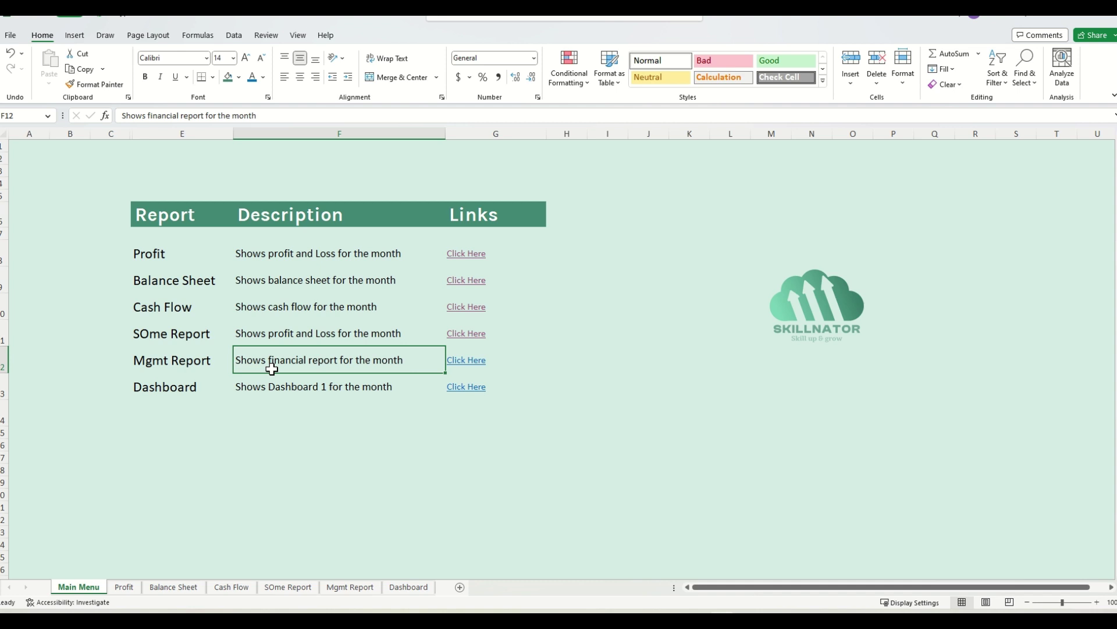
- Test the Cash Flow and Mgmt Report links, returning to the Main Menu after each
{"action": "left_click", "coordinate": [466, 359]}
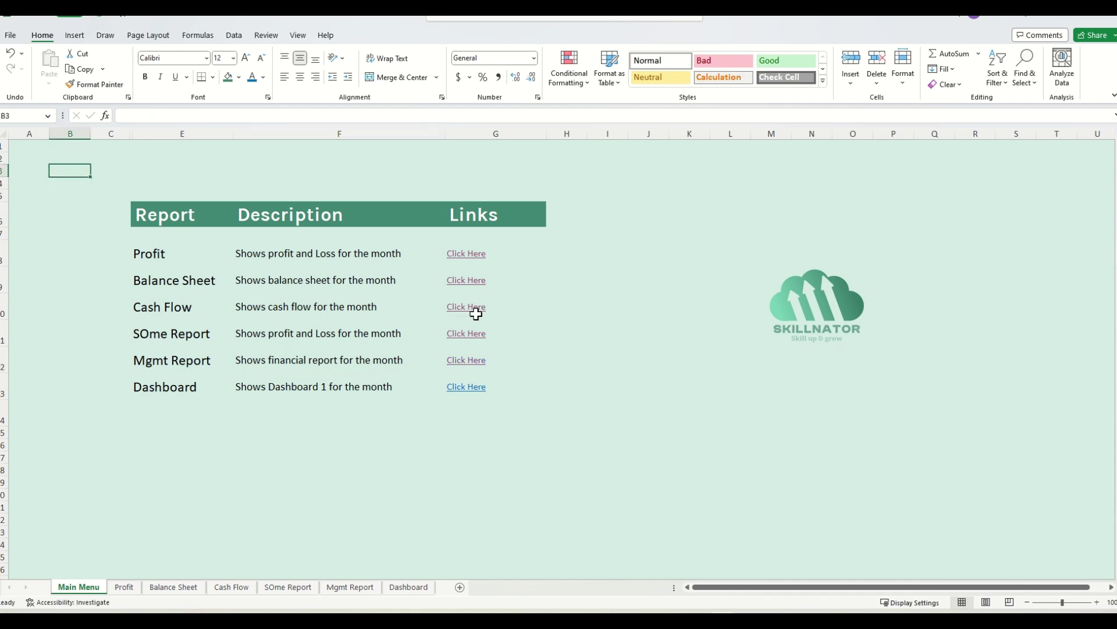
{"action": "left_click", "coordinate": [479, 308]}
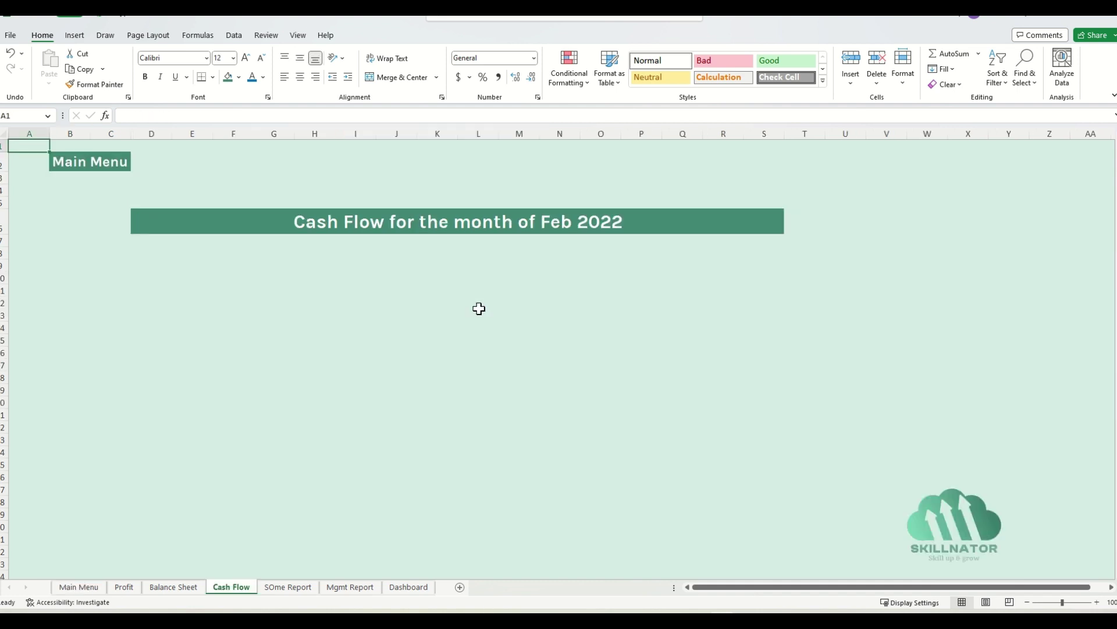
{"action": "left_click", "coordinate": [76, 165]}
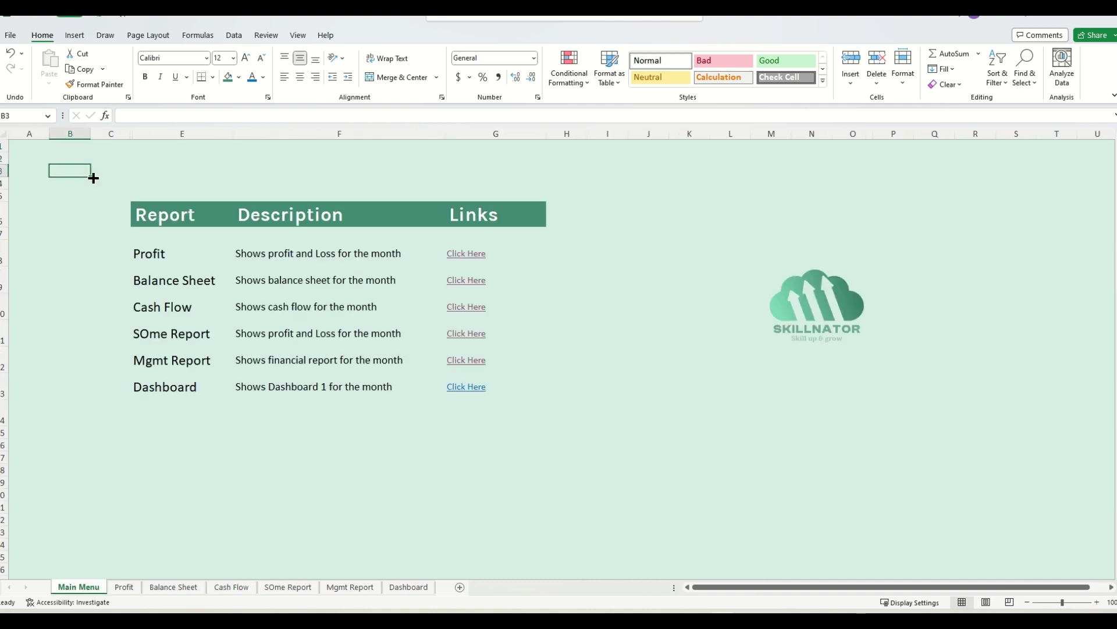
{"action": "left_click", "coordinate": [473, 361]}
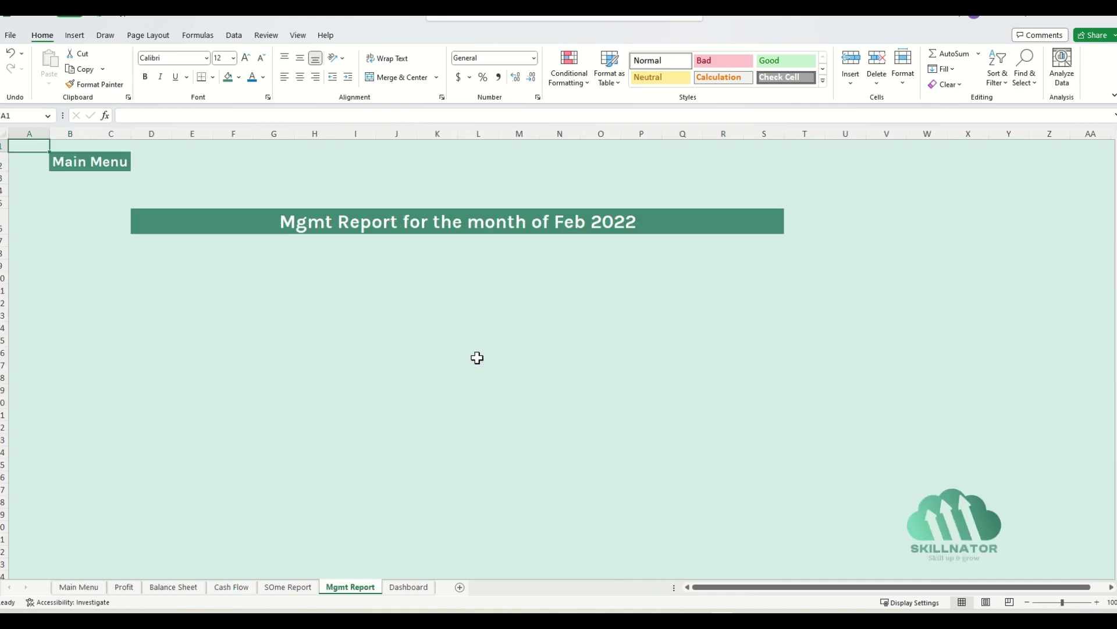
{"action": "left_click", "coordinate": [65, 169]}
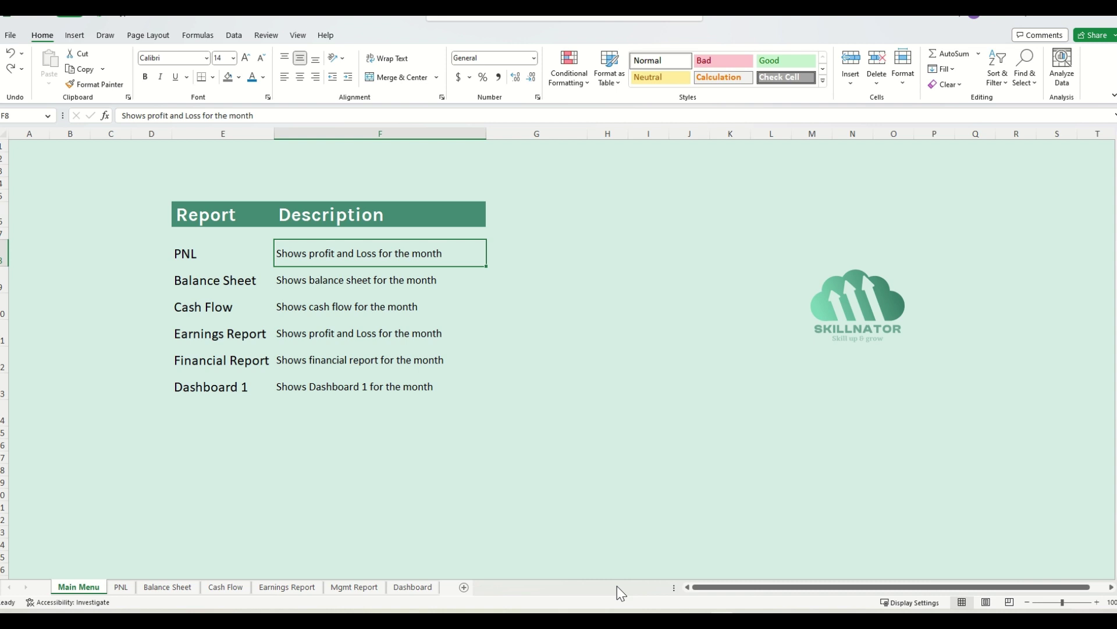
{"action": "key", "text": "ctrl+Down"}
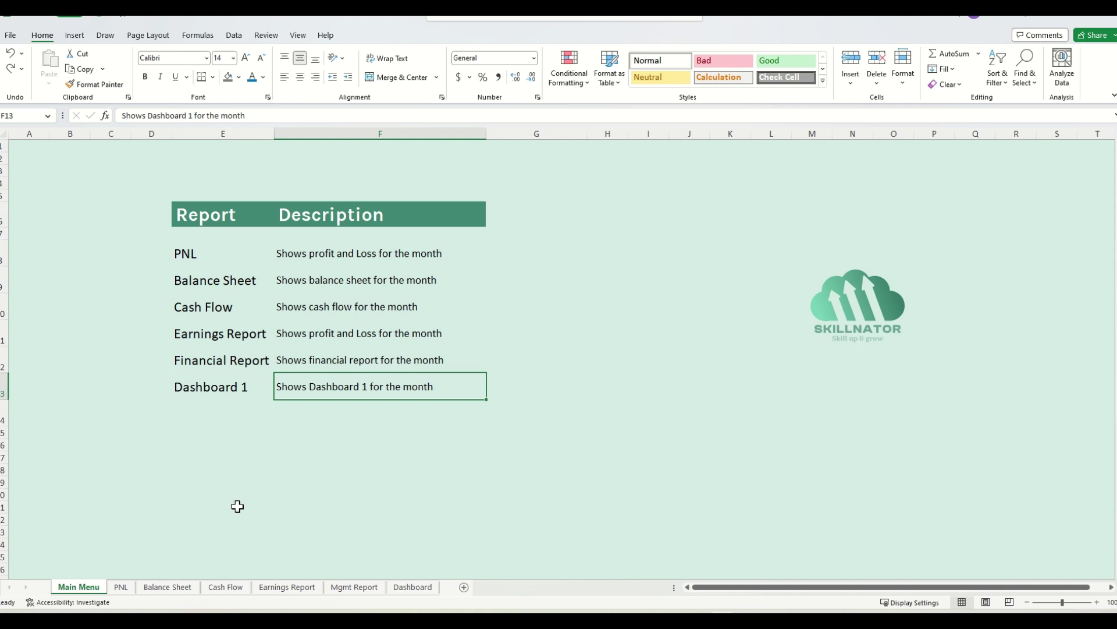
{"action": "left_click", "coordinate": [121, 587]}
{"action": "left_click", "coordinate": [167, 586]}
{"action": "left_click", "coordinate": [226, 587]}
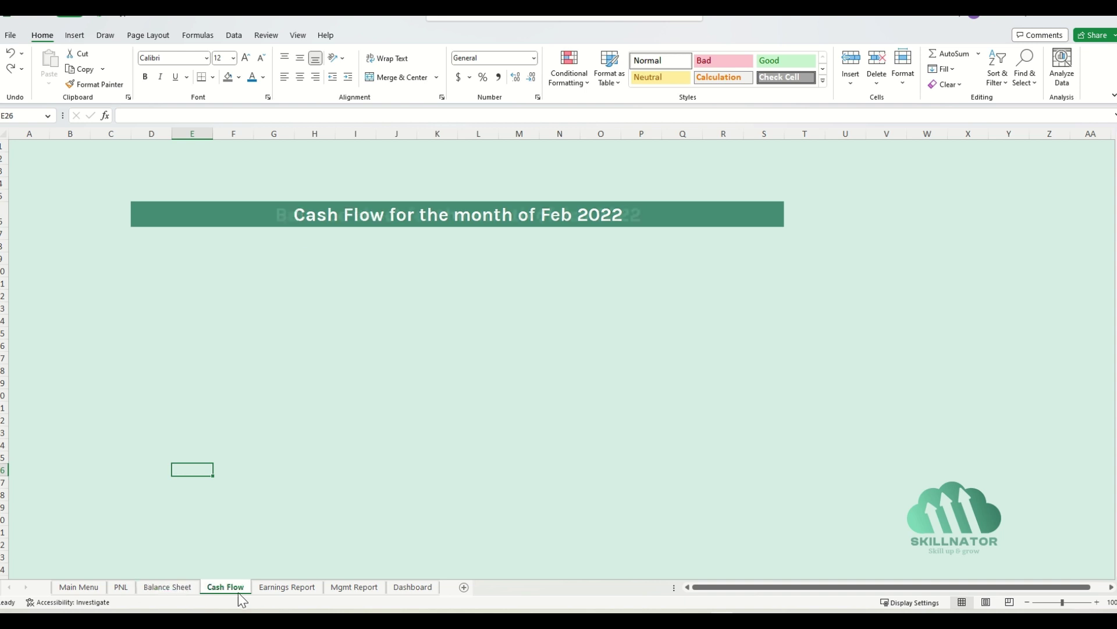
{"action": "left_click", "coordinate": [412, 588]}
{"action": "left_click", "coordinate": [94, 587]}
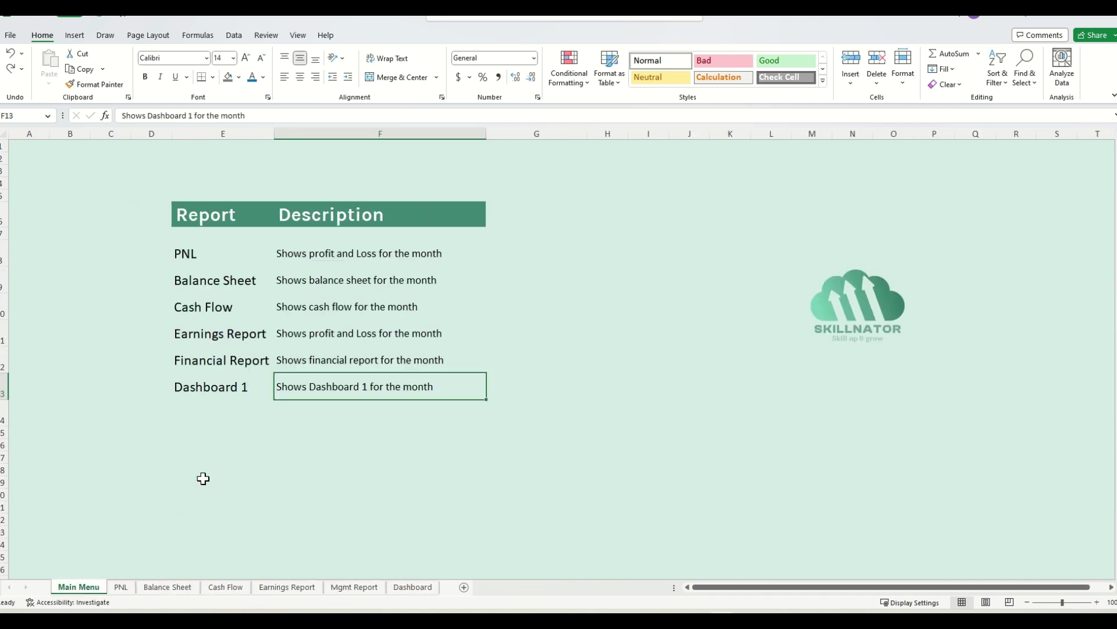
{"action": "left_click", "coordinate": [328, 356]}
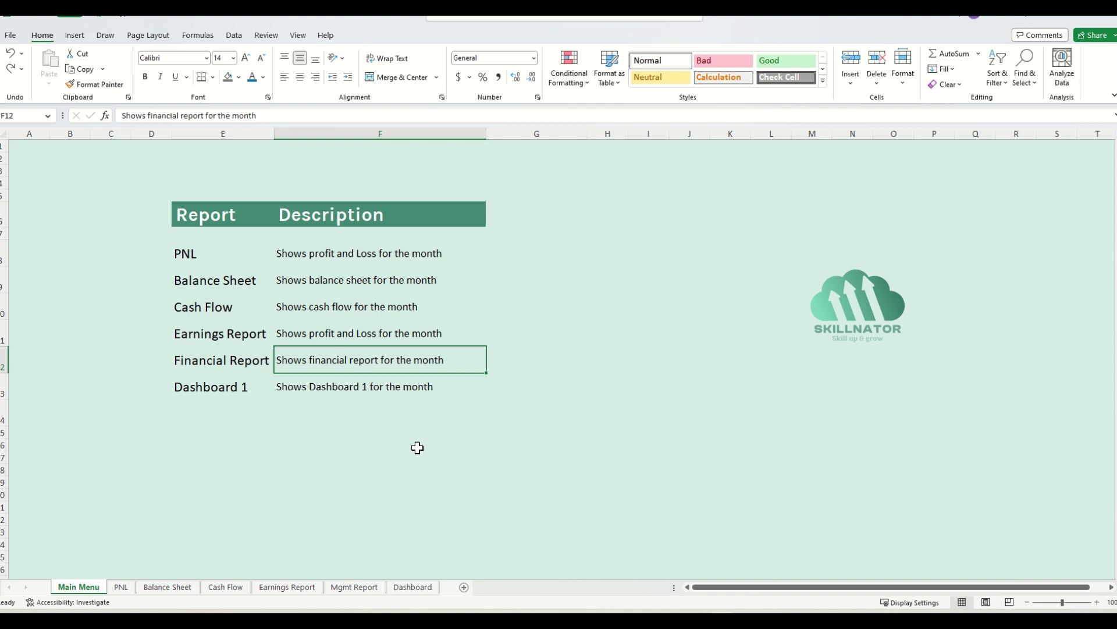
{"action": "left_click", "coordinate": [402, 586]}
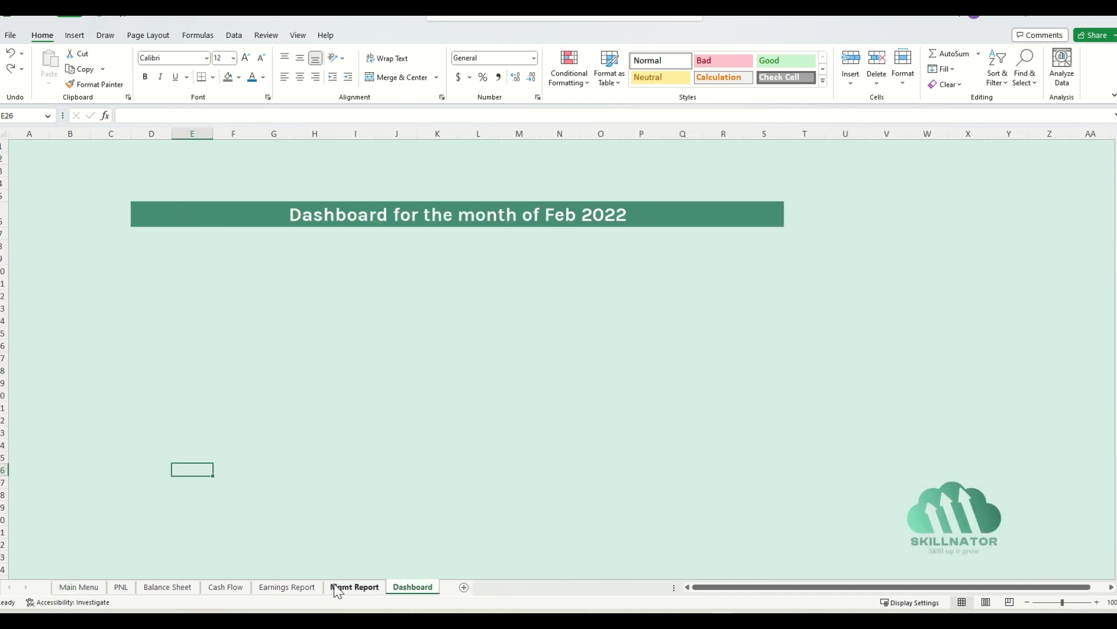
{"action": "left_click", "coordinate": [354, 587]}
{"action": "left_click", "coordinate": [96, 586]}
{"action": "left_click", "coordinate": [186, 446]}
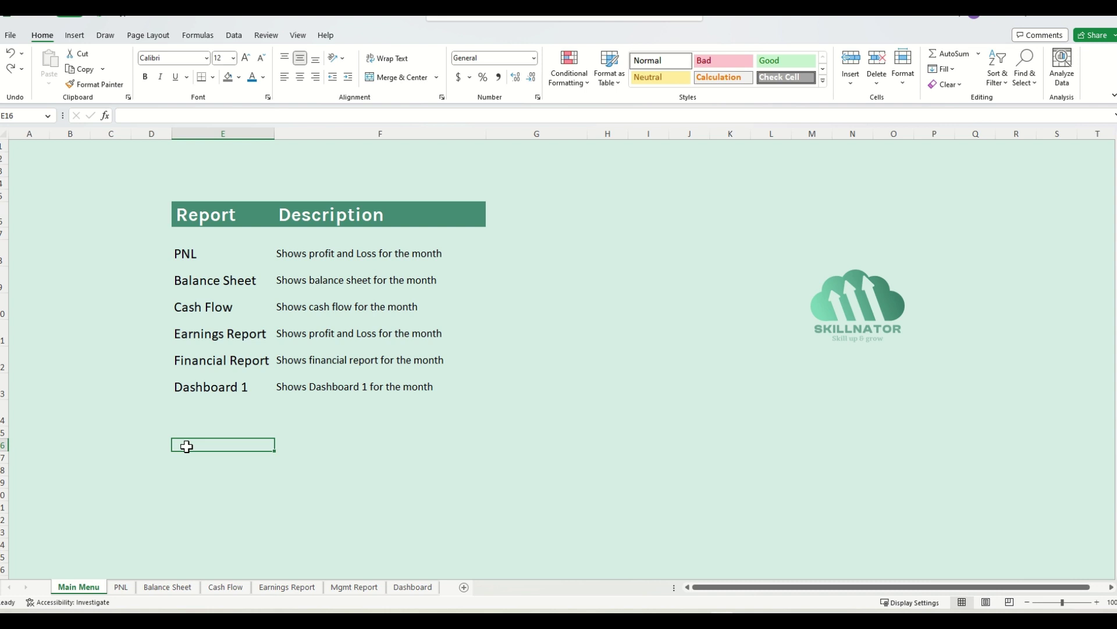
{"action": "left_click", "coordinate": [452, 312]}
- Copy the Description header's styling into G6 and title the new column 'Links'
{"action": "key", "text": "Up"}
{"action": "key", "text": "Up"}
{"action": "left_click", "coordinate": [431, 327]}
{"action": "left_click", "coordinate": [406, 215]}
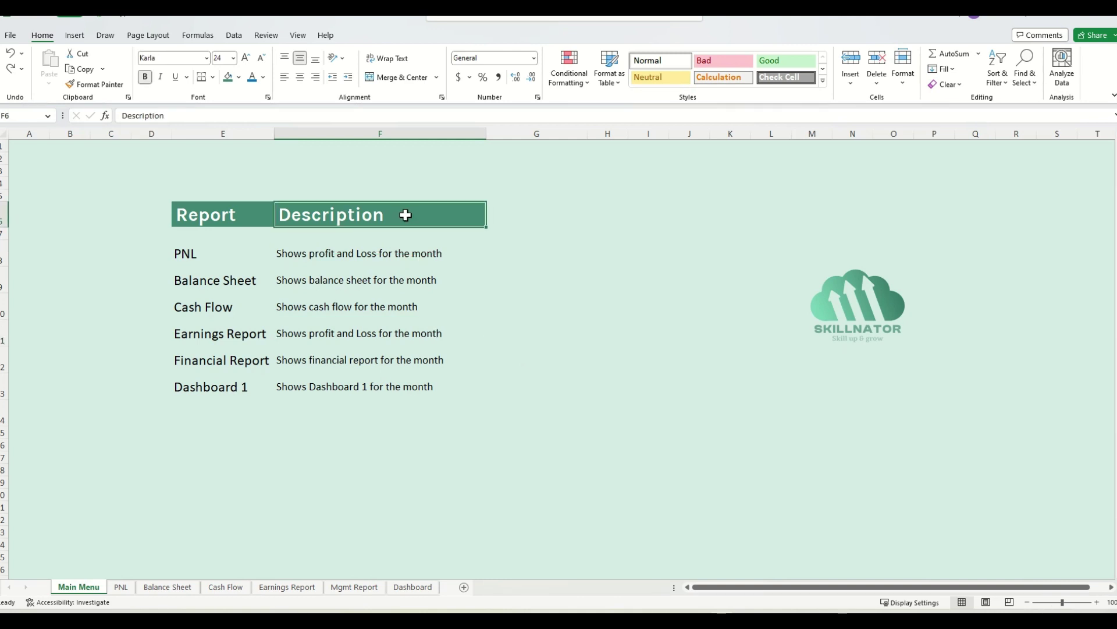
{"action": "key", "text": "ctrl+c"}
{"action": "key", "text": "Right"}
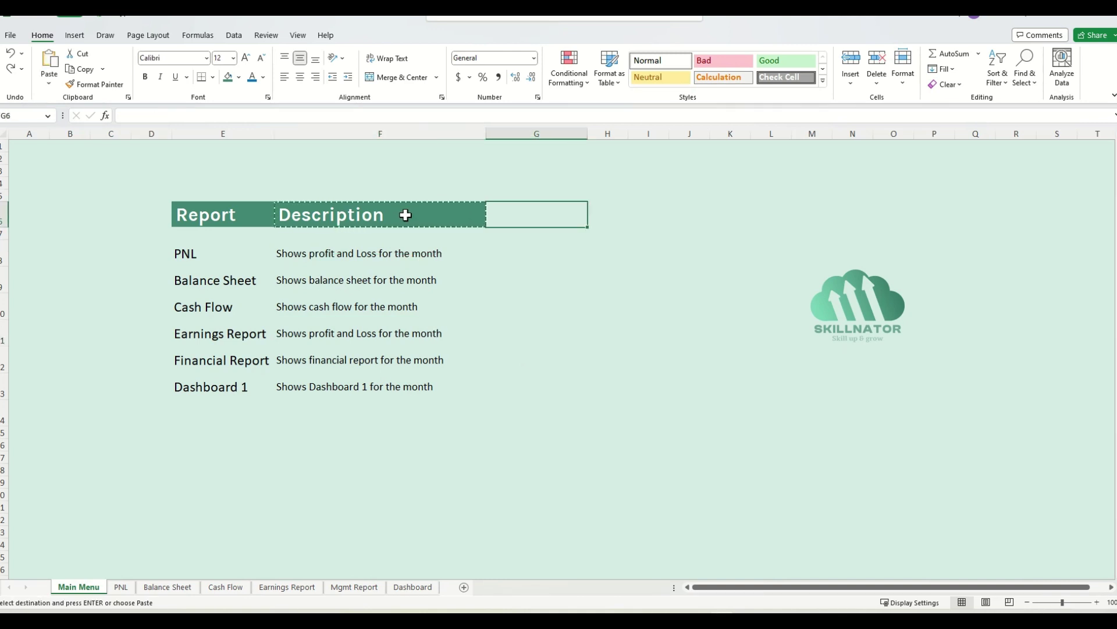
{"action": "key", "text": "ctrl+v"}
{"action": "type", "text": "Link"}
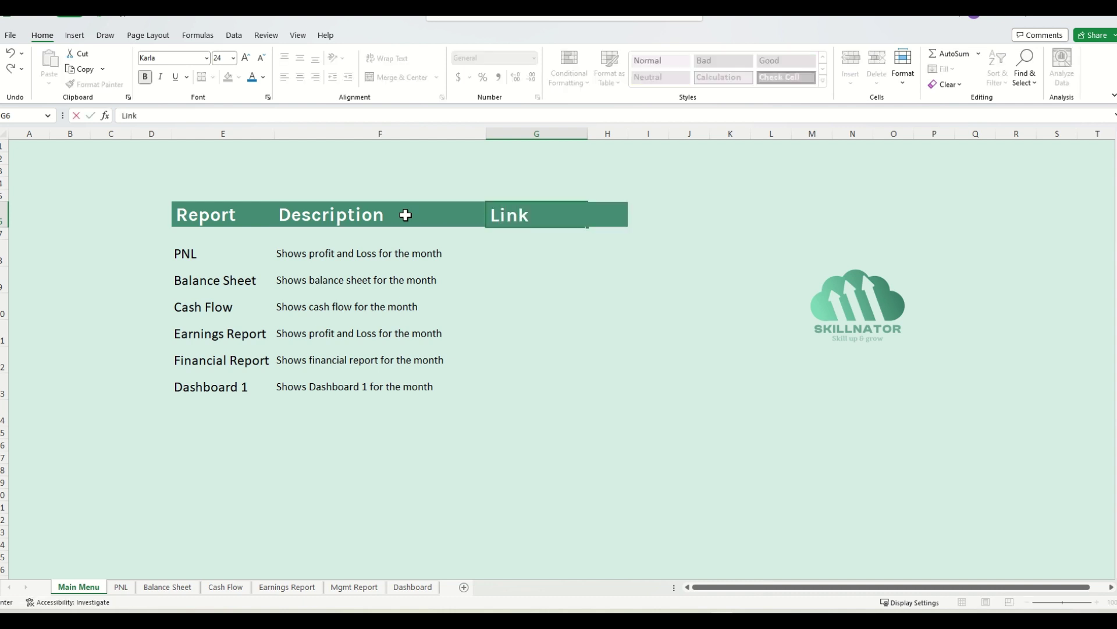
{"action": "type", "text": "s"}
{"action": "key", "text": "Return"}
- Enter 'Click Here' in G8 and fill it down through G13 for all six reports
{"action": "key", "text": "Down"}
{"action": "type", "text": "Click Here"}
{"action": "key", "text": "Return"}
{"action": "key", "text": "Left"}
{"action": "key", "text": "Right"}
{"action": "key", "text": "Down"}
{"action": "key", "text": "Down"}
{"action": "key", "text": "Down"}
{"action": "key", "text": "Down"}
{"action": "key", "text": "ctrl+shift+Up"}
{"action": "key", "text": "ctrl+d"}
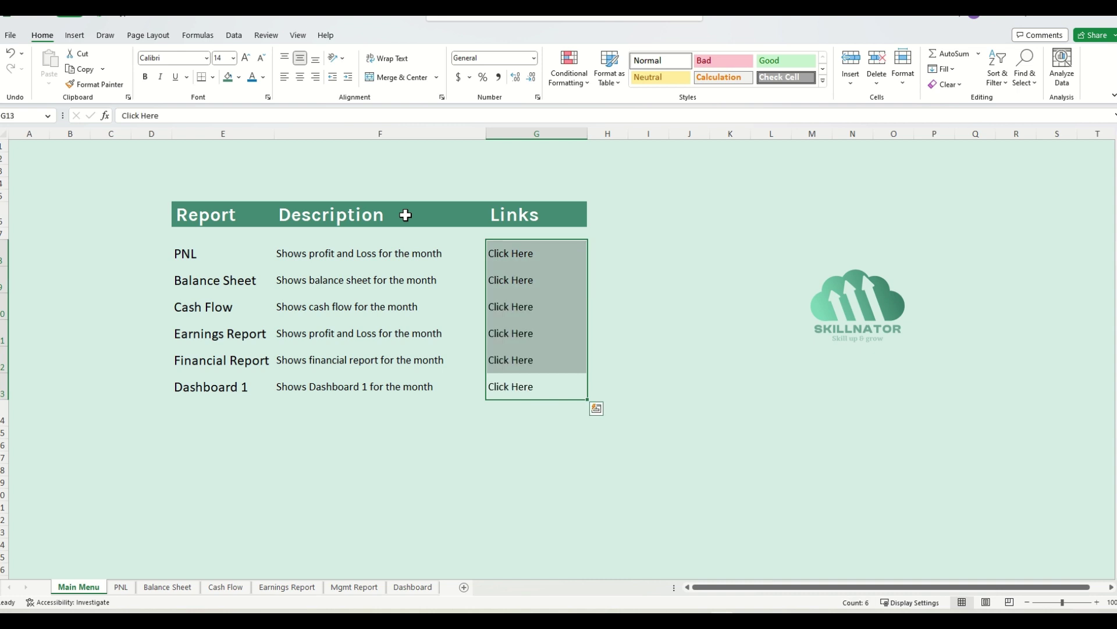
{"action": "left_click_drag", "start_coordinate": [524, 254], "coordinate": [548, 260]}
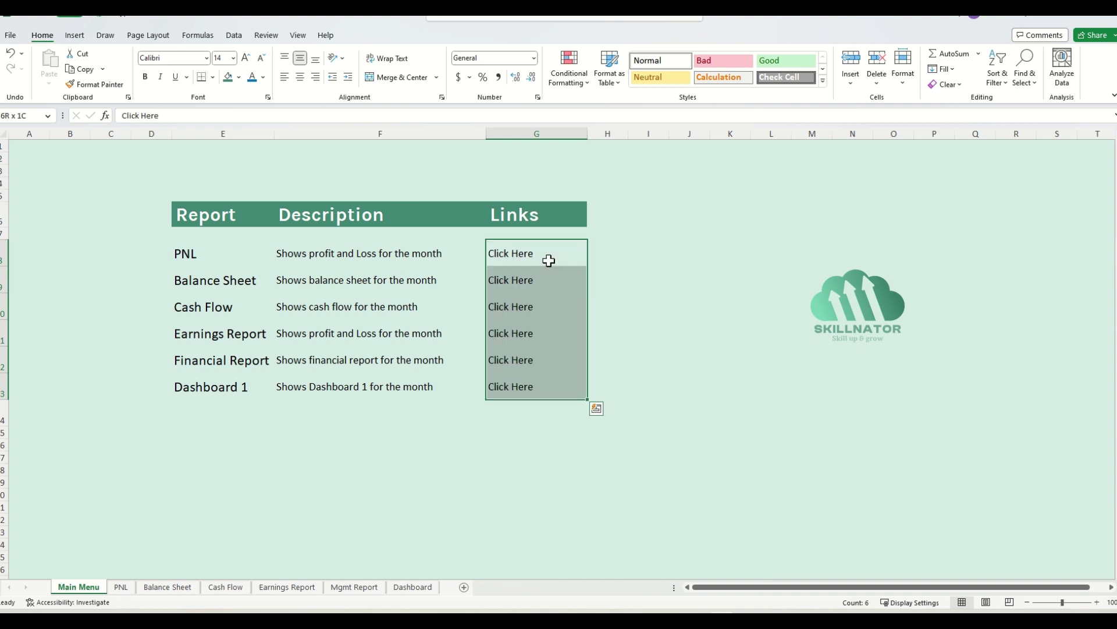
{"action": "left_click", "coordinate": [549, 260]}
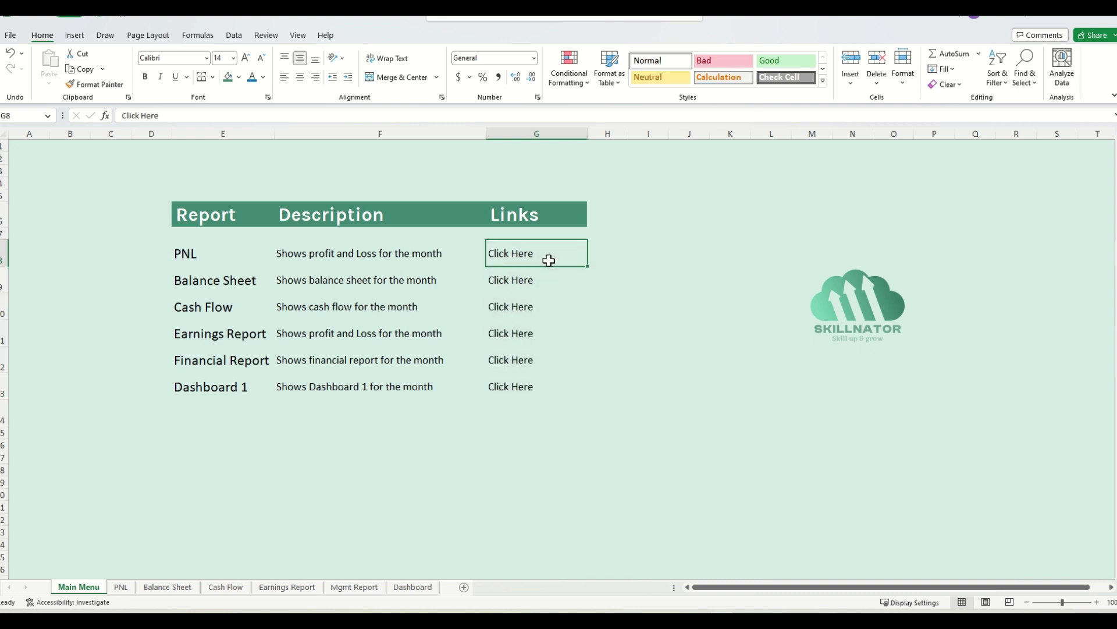
- Link G8's Click Here to the PNL sheet (A1) with ScreenTip 'Click here to go to PNL'
{"action": "right_click", "coordinate": [549, 260]}
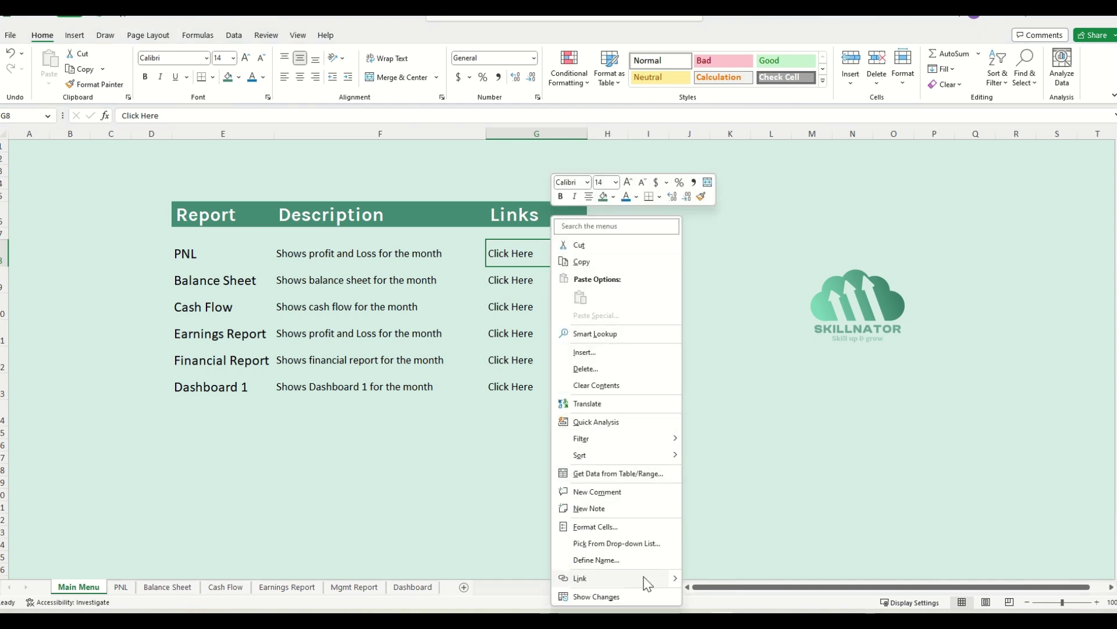
{"action": "mouse_move", "coordinate": [675, 579]}
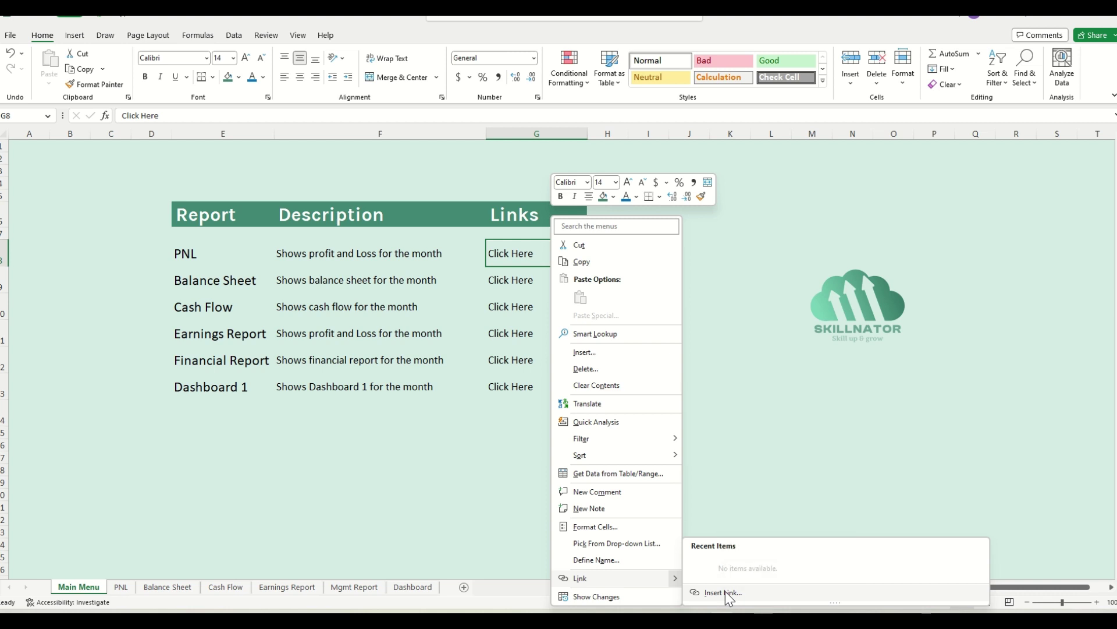
{"action": "left_click", "coordinate": [723, 592]}
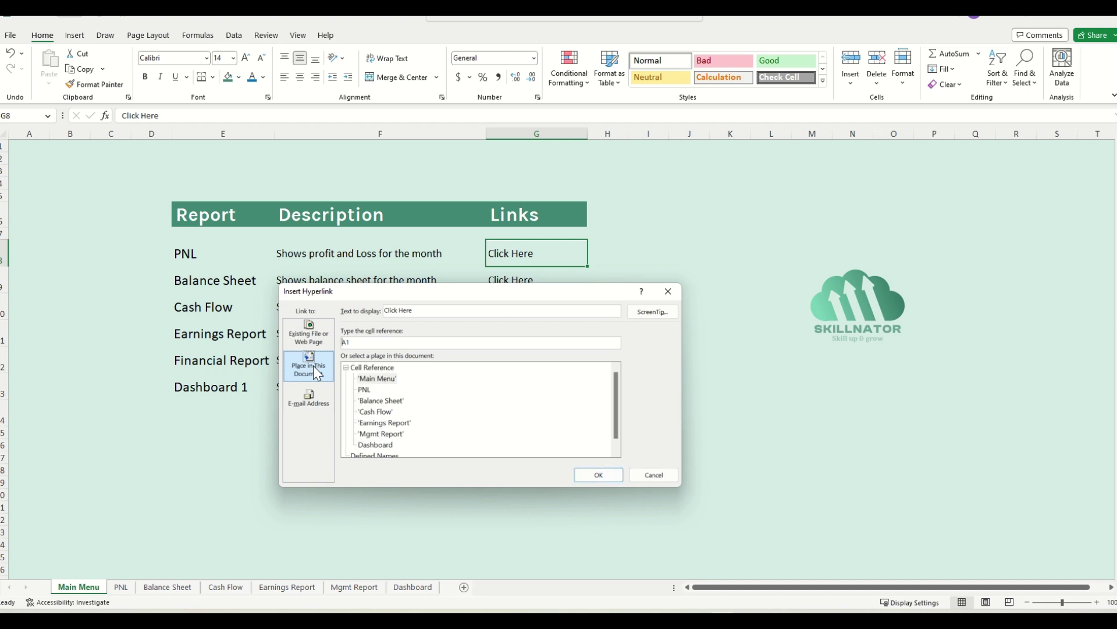
{"action": "left_click", "coordinate": [365, 390]}
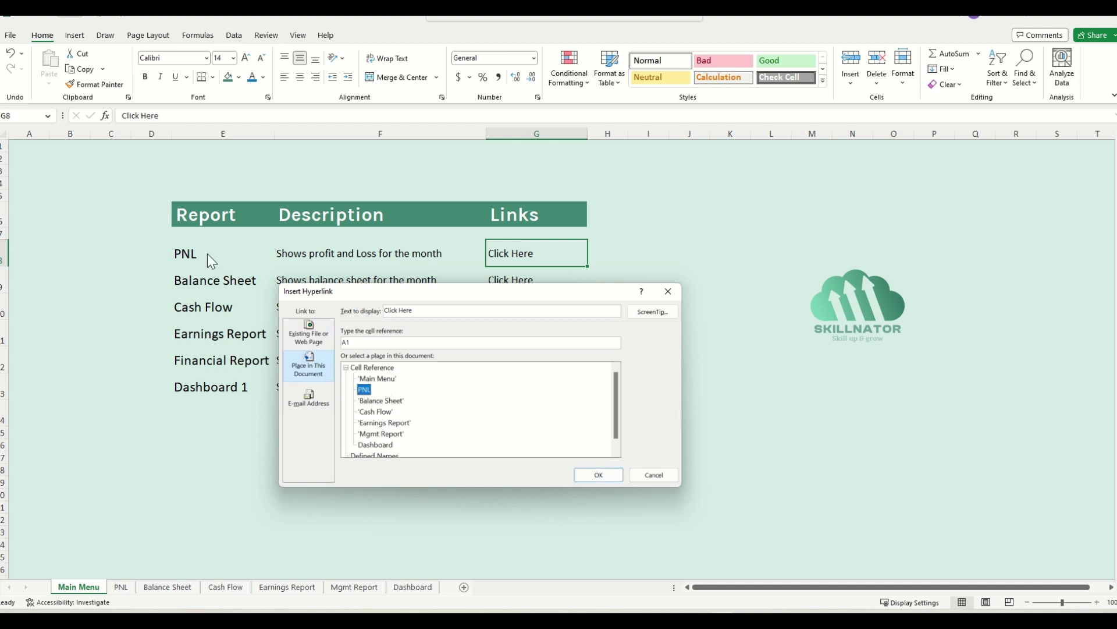
{"action": "left_click", "coordinate": [373, 341]}
{"action": "left_click_drag", "start_coordinate": [432, 309], "coordinate": [382, 310]}
{"action": "left_click", "coordinate": [425, 310]}
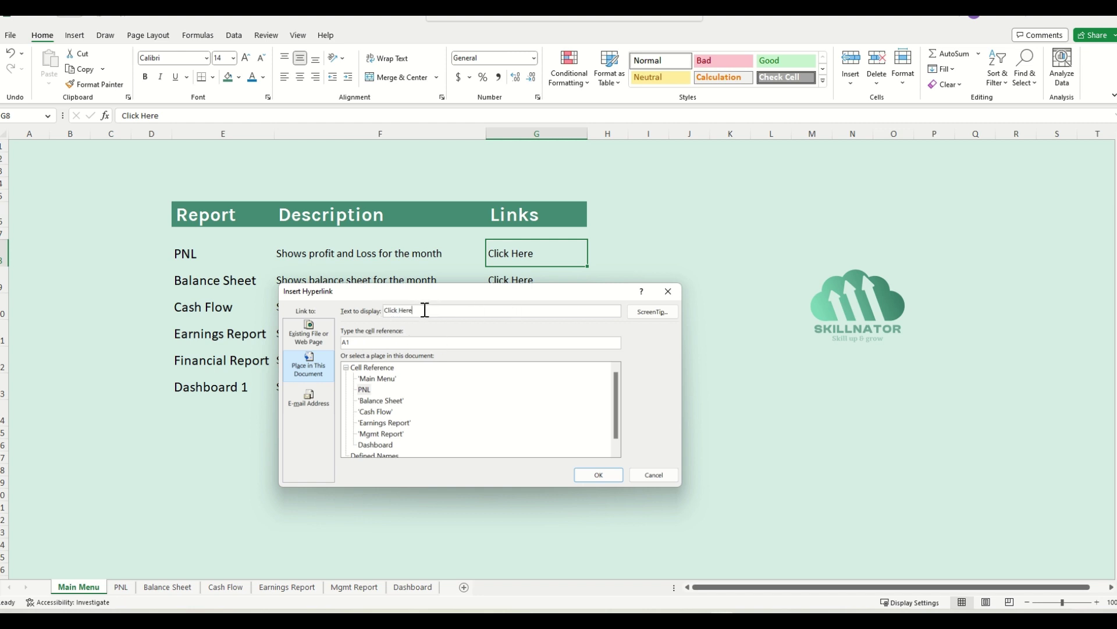
{"action": "left_click", "coordinate": [655, 312]}
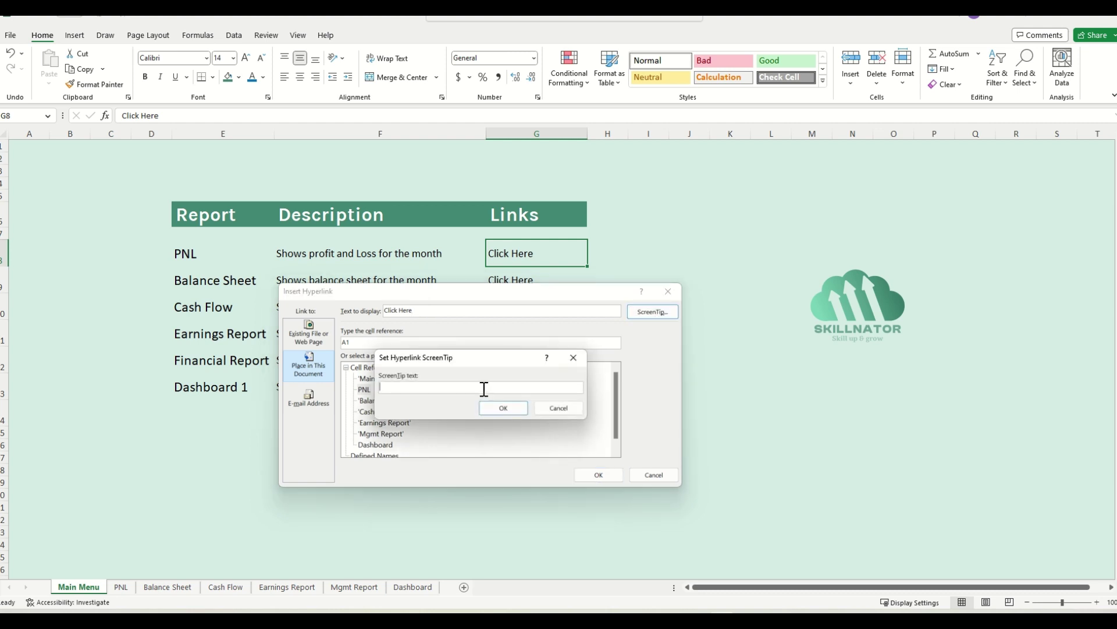
{"action": "type", "text": "Click here to go to PNL"}
{"action": "left_click", "coordinate": [503, 408]}
{"action": "left_click", "coordinate": [597, 478]}
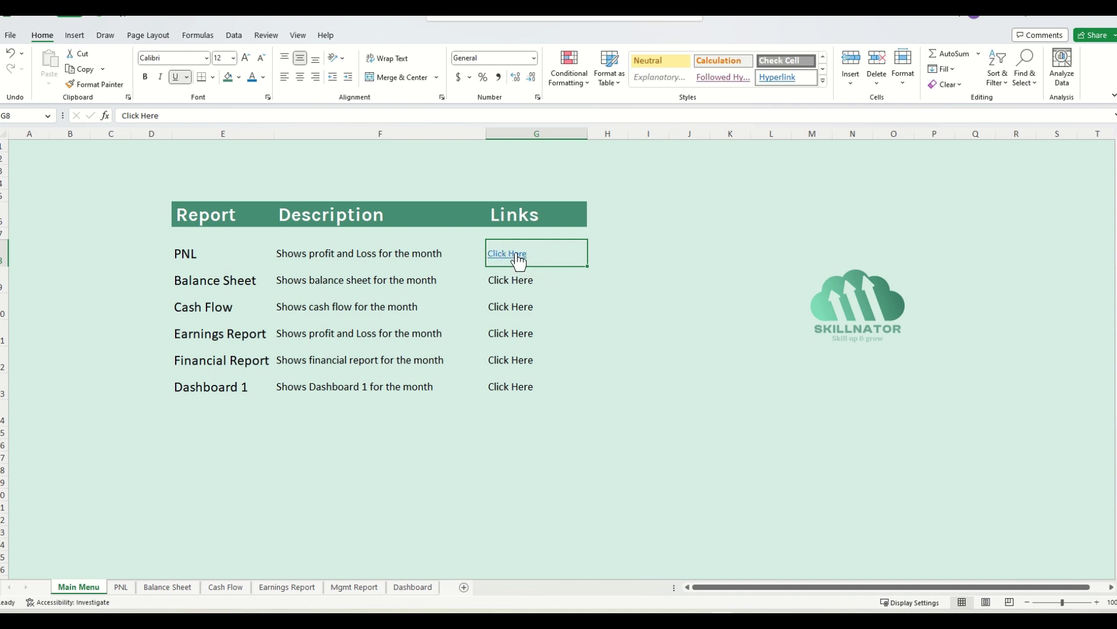
- Open the PNL sheet through G8's new link, then go back to the Main Menu
{"action": "mouse_move", "coordinate": [518, 262]}
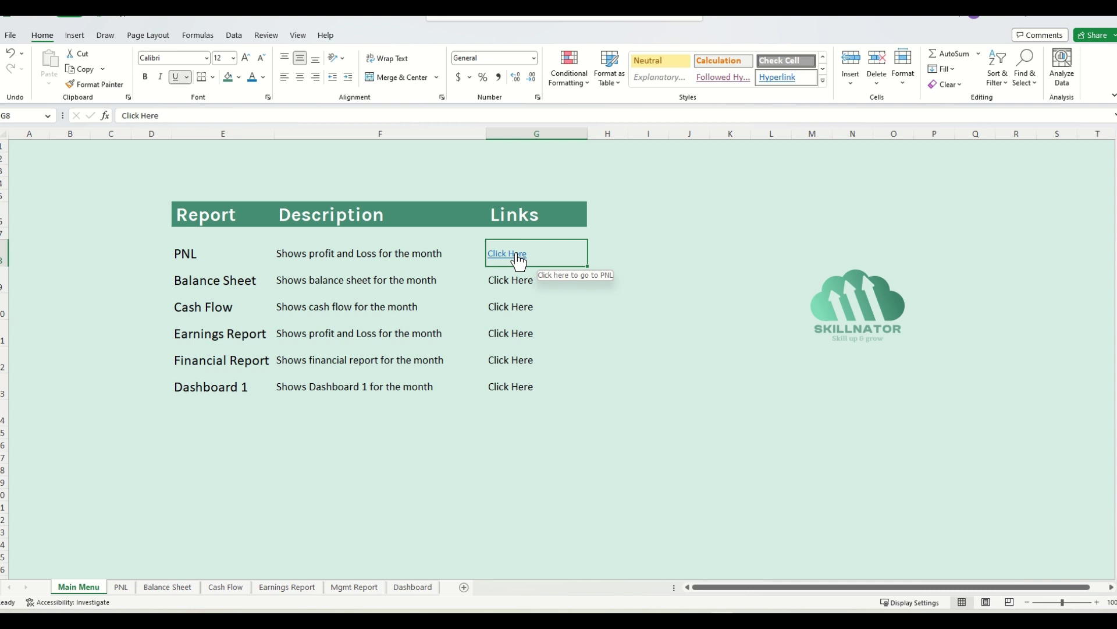
{"action": "left_click", "coordinate": [519, 262]}
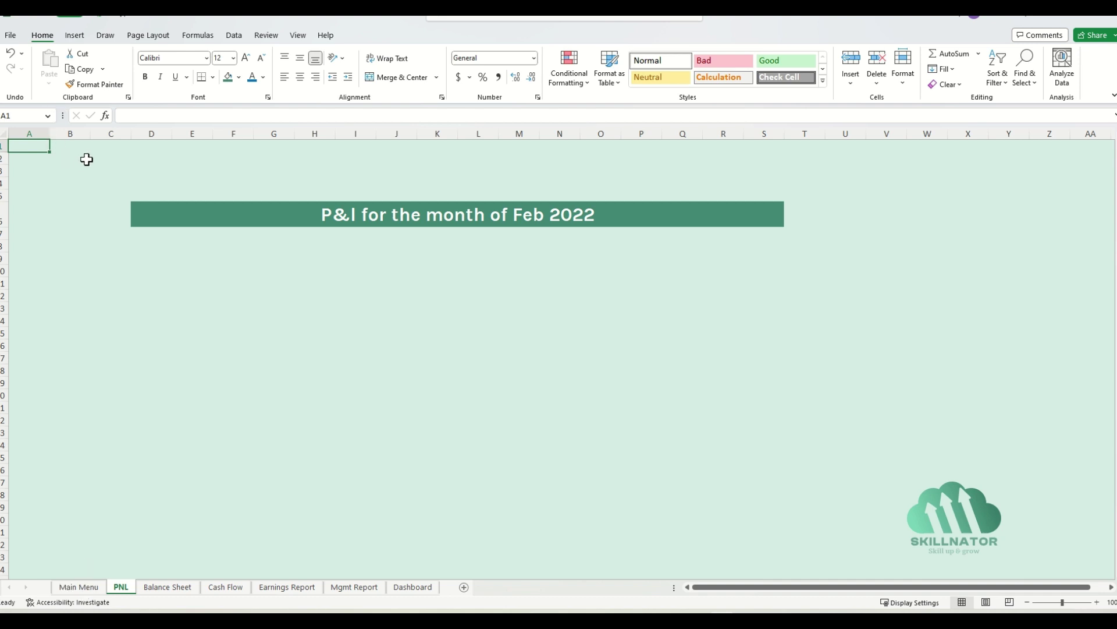
{"action": "left_click", "coordinate": [100, 587]}
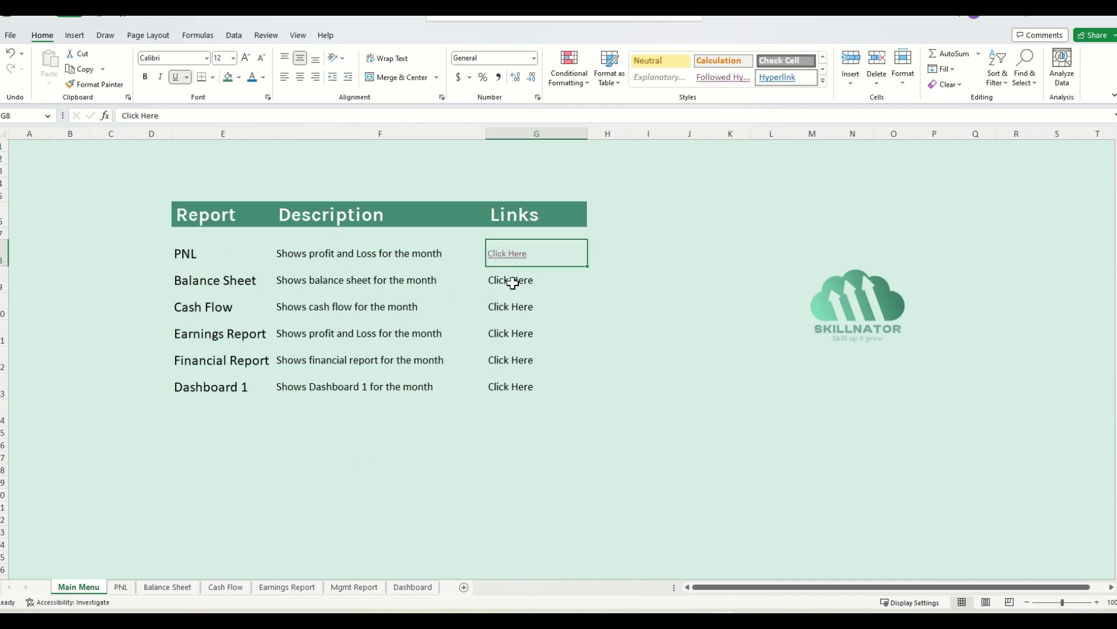
- Hyperlink the Balance Sheet and Cash Flow Click Here cells to their matching sheets
{"action": "left_click_drag", "start_coordinate": [515, 282], "coordinate": [524, 382]}
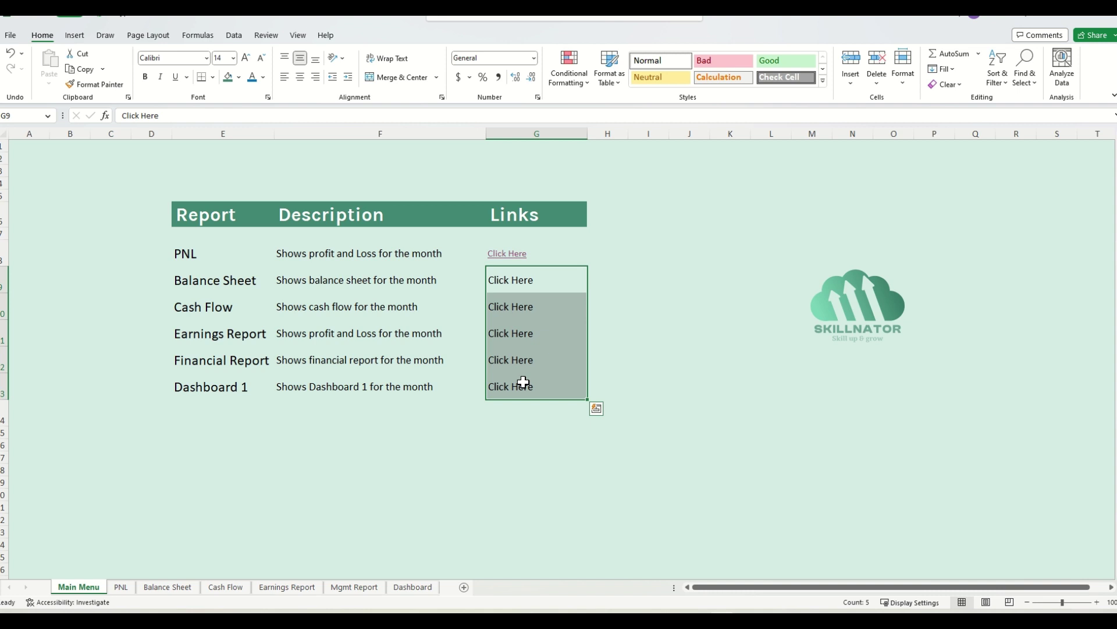
{"action": "right_click", "coordinate": [528, 284]}
{"action": "left_click", "coordinate": [655, 577]}
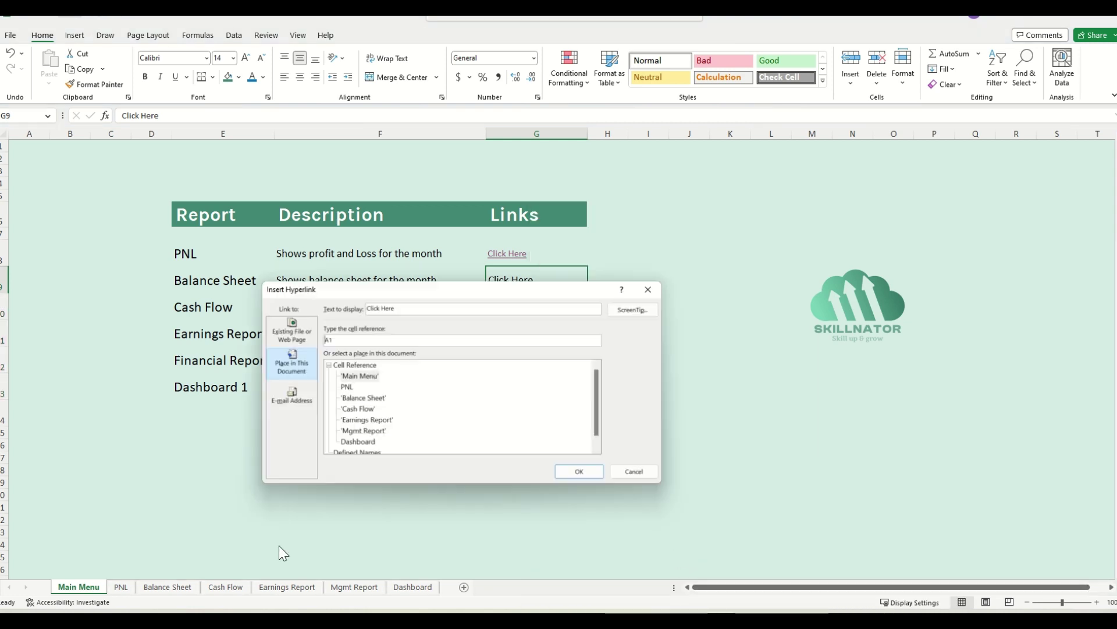
{"action": "key", "text": "Return"}
{"action": "right_click", "coordinate": [512, 307]}
{"action": "left_click", "coordinate": [654, 578]}
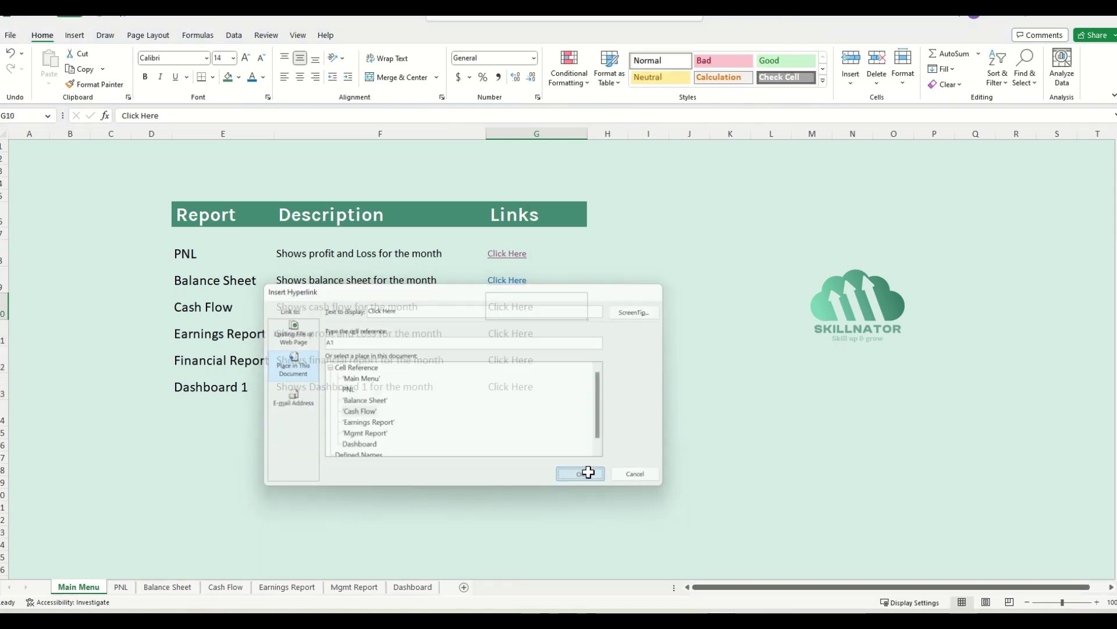
{"action": "left_click", "coordinate": [371, 411]}
{"action": "key", "text": "Return"}
- Hyperlink the remaining Click Here cells to the Earnings Report, Mgmt Report and Dashboard sheets
{"action": "right_click", "coordinate": [506, 333]}
{"action": "left_click", "coordinate": [559, 578]}
{"action": "left_click", "coordinate": [381, 422]}
{"action": "key", "text": "Return"}
{"action": "right_click", "coordinate": [536, 359]}
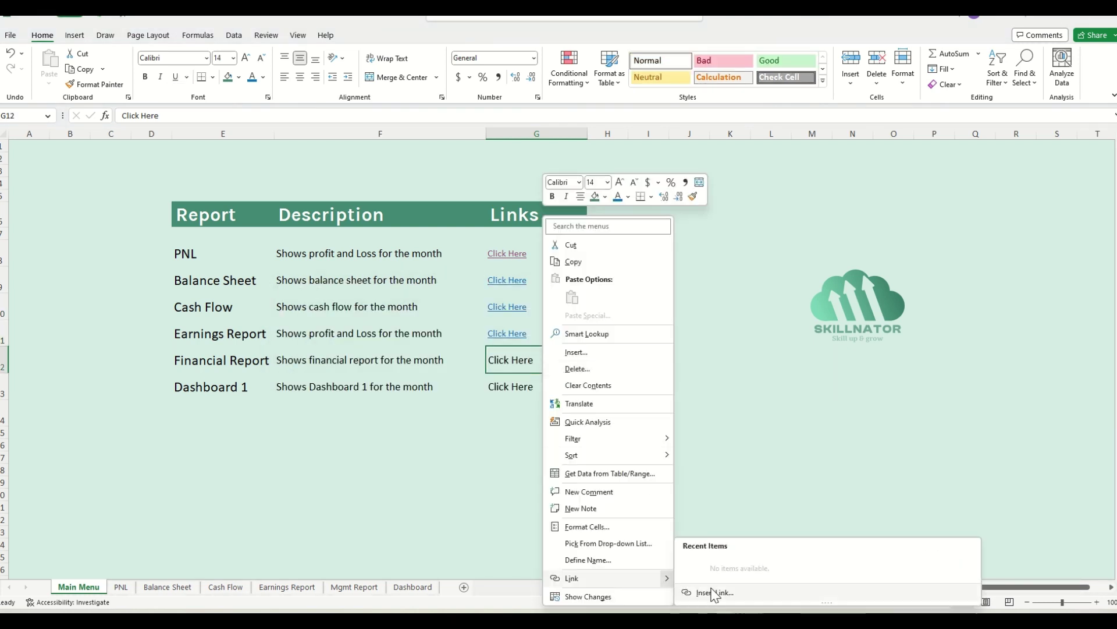
{"action": "left_click", "coordinate": [573, 578]}
{"action": "left_click", "coordinate": [378, 432]}
{"action": "key", "text": "Return"}
{"action": "right_click", "coordinate": [546, 391]}
{"action": "left_click", "coordinate": [711, 591]}
{"action": "left_click", "coordinate": [379, 443]}
{"action": "left_click", "coordinate": [602, 469]}
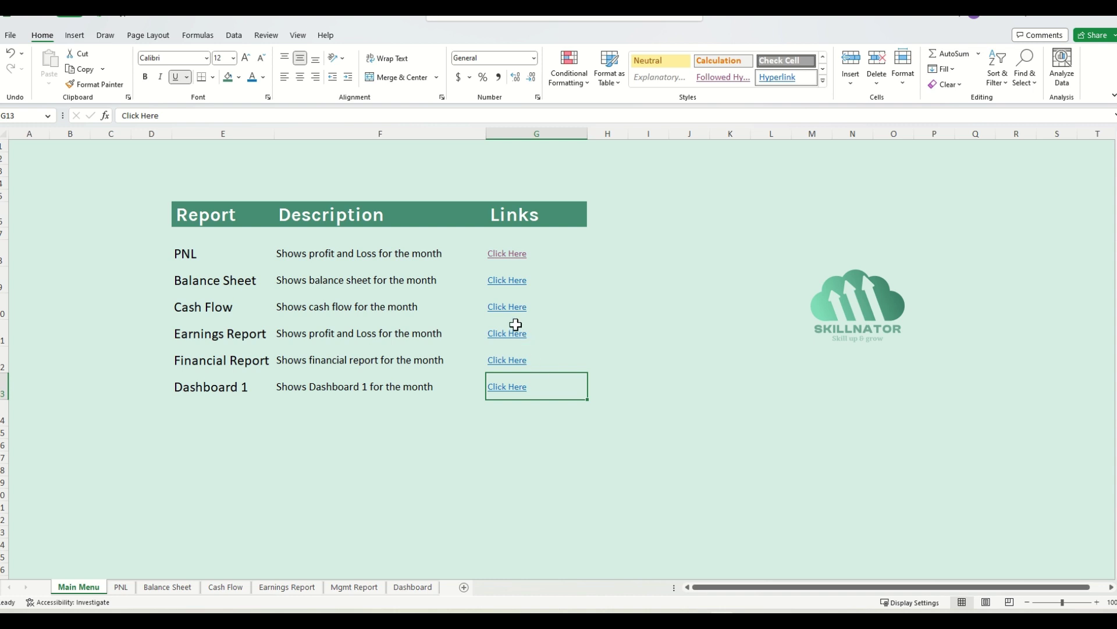
- Test the Cash Flow and Financial Report links, returning to the Main Menu each time
{"action": "left_click", "coordinate": [550, 307]}
{"action": "left_click", "coordinate": [510, 307]}
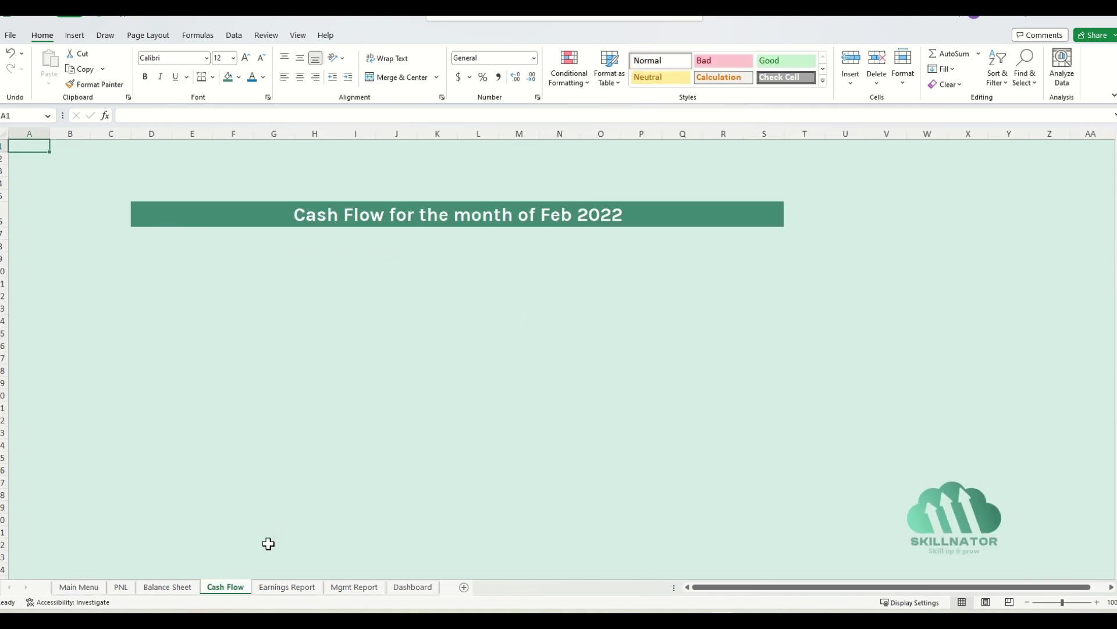
{"action": "left_click", "coordinate": [84, 586]}
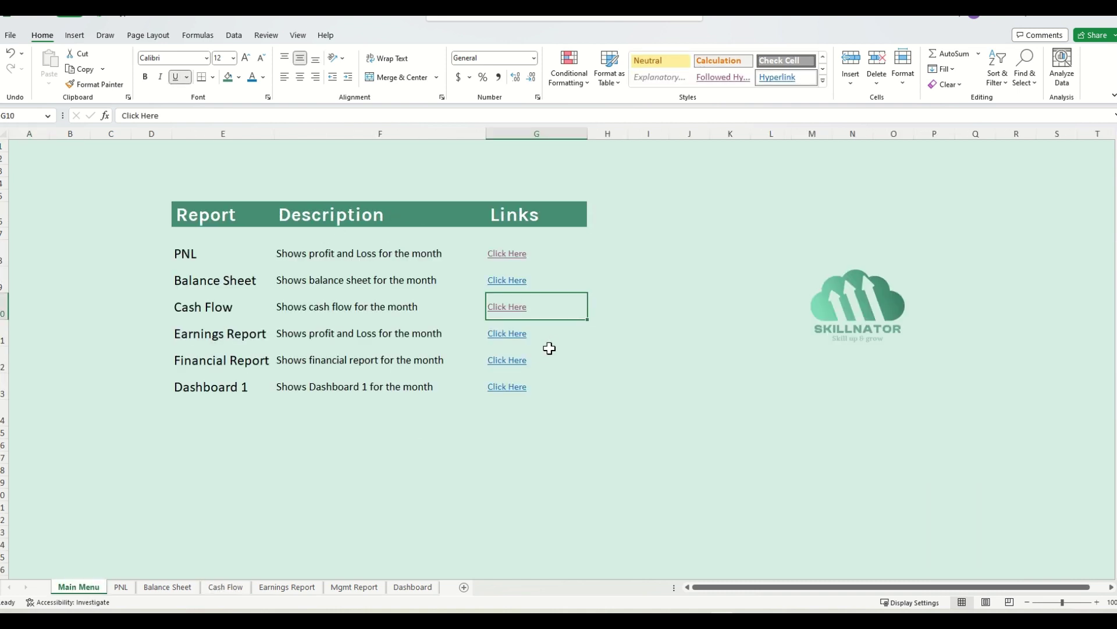
{"action": "left_click", "coordinate": [522, 365]}
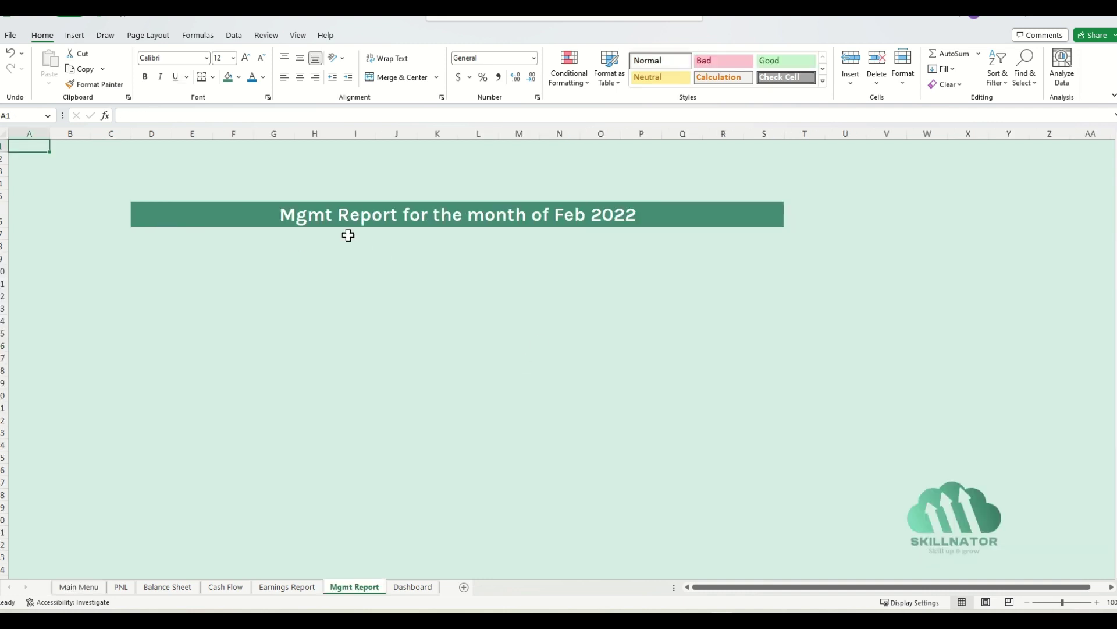
{"action": "left_click", "coordinate": [79, 586]}
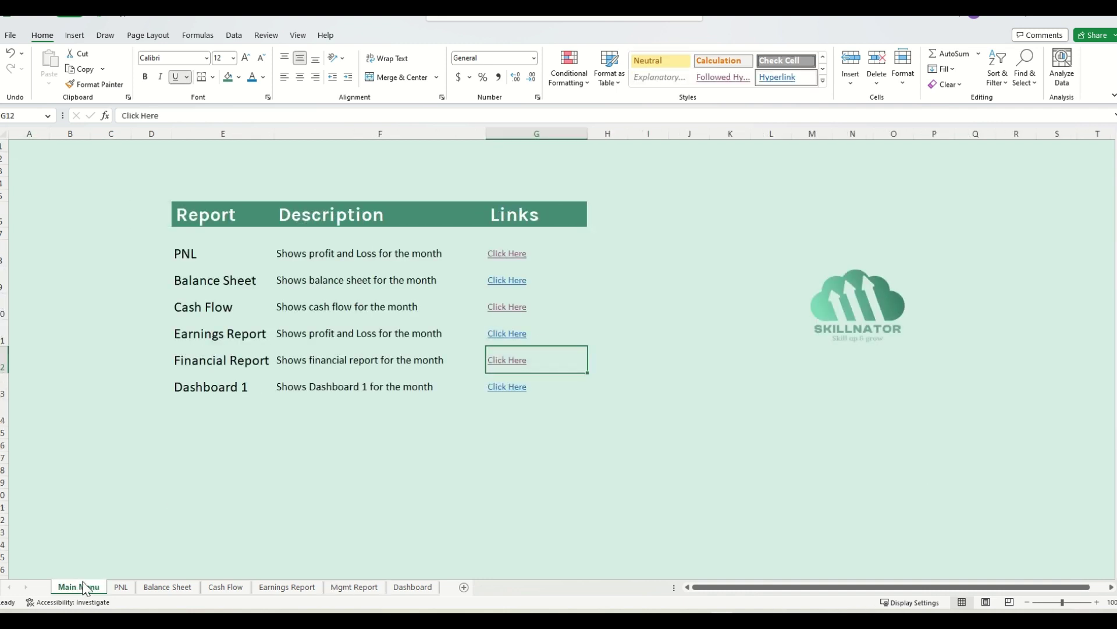
- Rename E12 to 'Mgmt Report', then test the Mgmt Report and Dashboard links
{"action": "left_click", "coordinate": [200, 362]}
{"action": "type", "text": "Mgmt REpo"}
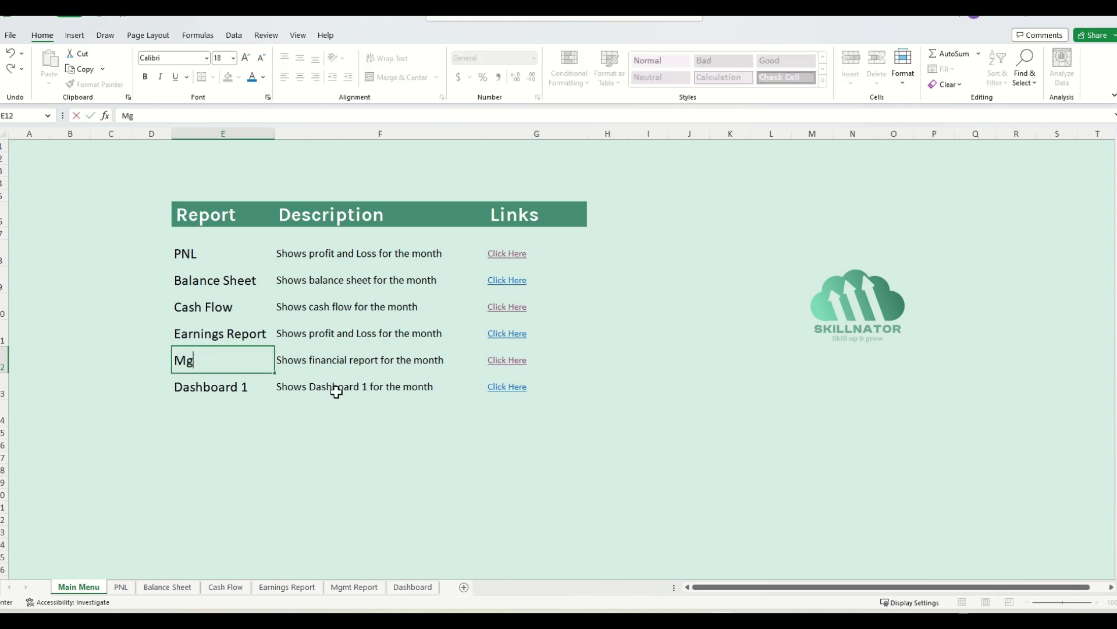
{"action": "key", "text": "BackSpace"}
{"action": "key", "text": "BackSpace"}
{"action": "type", "text": "port"}
{"action": "key", "text": "Return"}
{"action": "left_click", "coordinate": [507, 360]}
{"action": "left_click", "coordinate": [84, 587]}
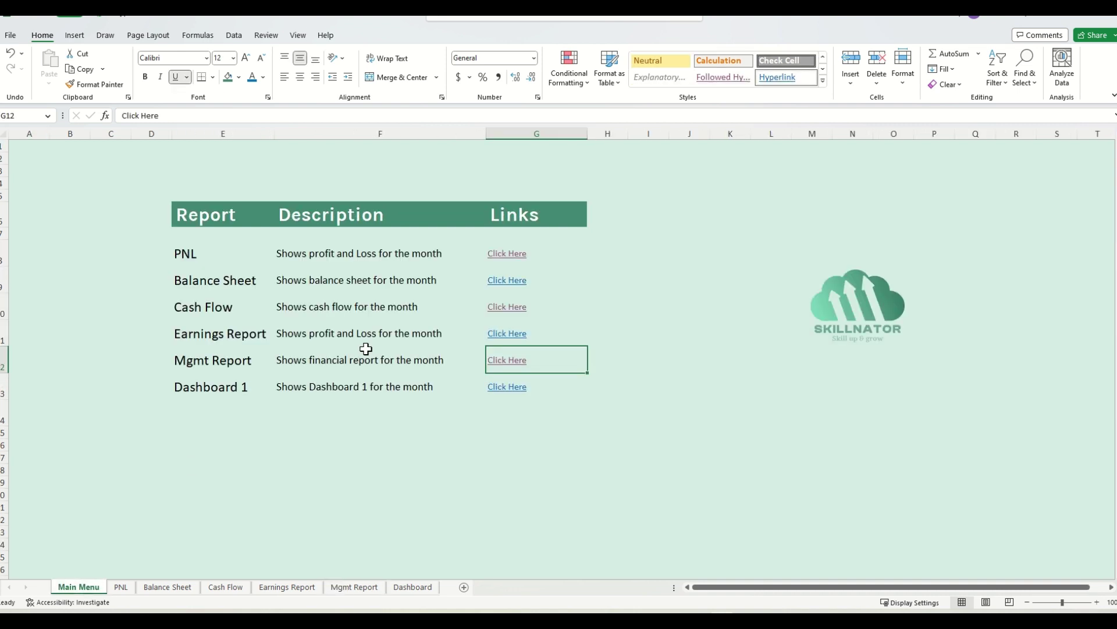
{"action": "left_click", "coordinate": [526, 387]}
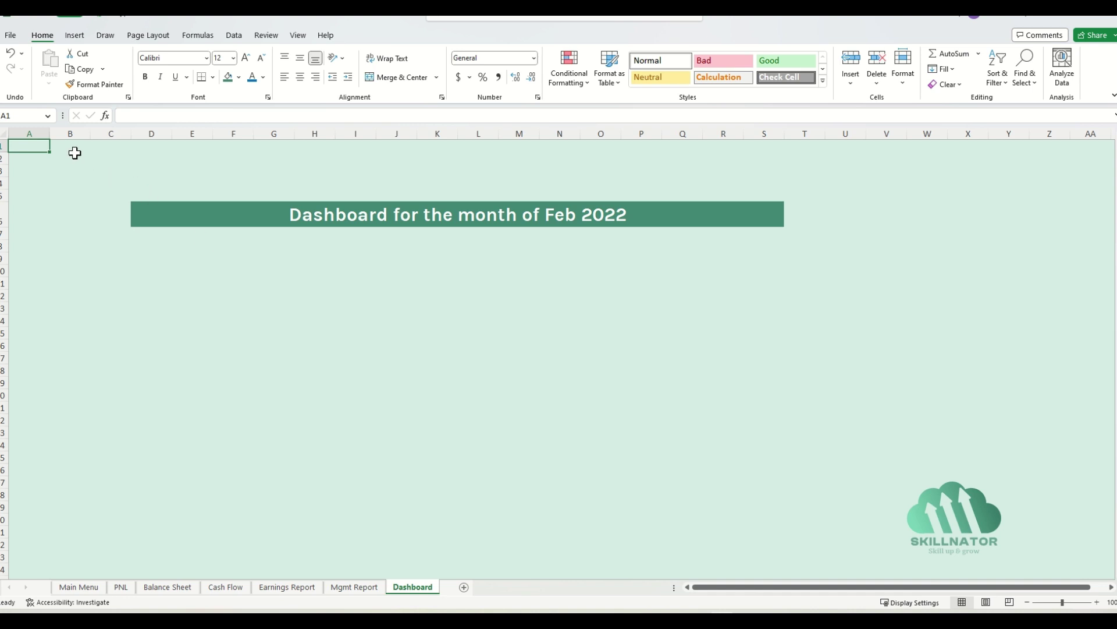
- Enter the label 'Main Menu' in cell B2 of the Dashboard sheet
{"action": "left_click_drag", "start_coordinate": [75, 153], "coordinate": [119, 171]}
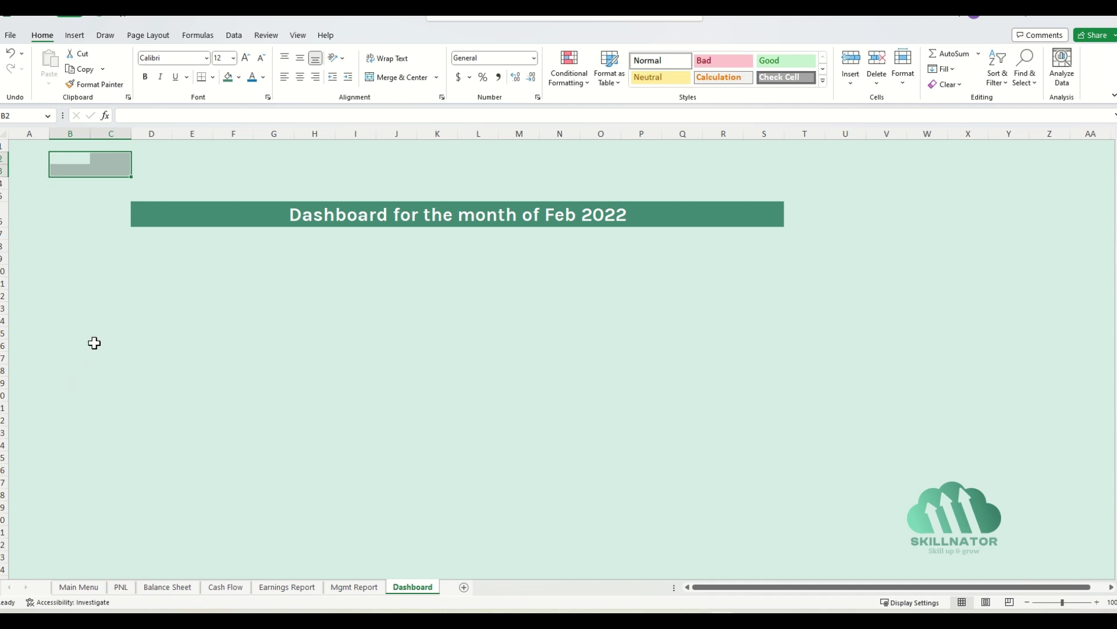
{"action": "key", "text": "shift+BackSpace"}
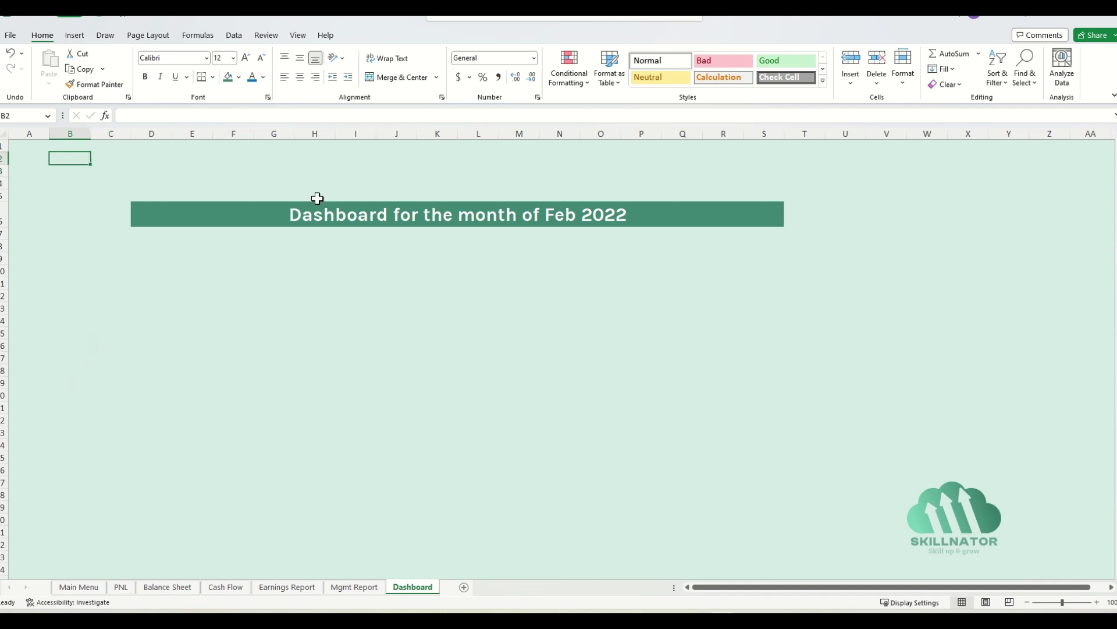
{"action": "type", "text": "Main Menu"}
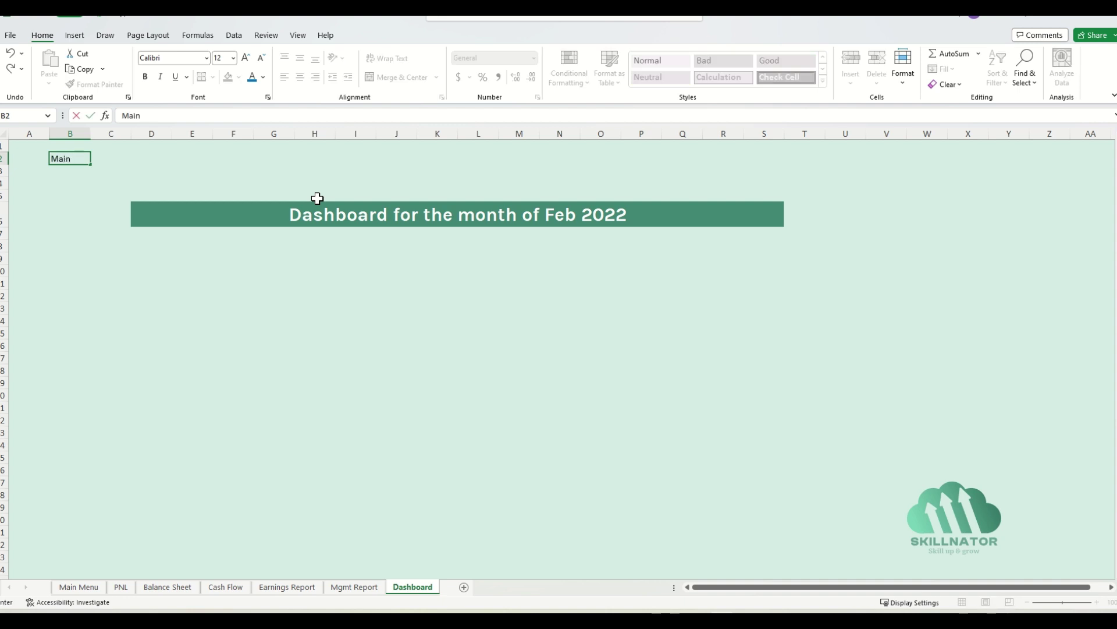
{"action": "key", "text": "Return"}
{"action": "key", "text": "Up"}
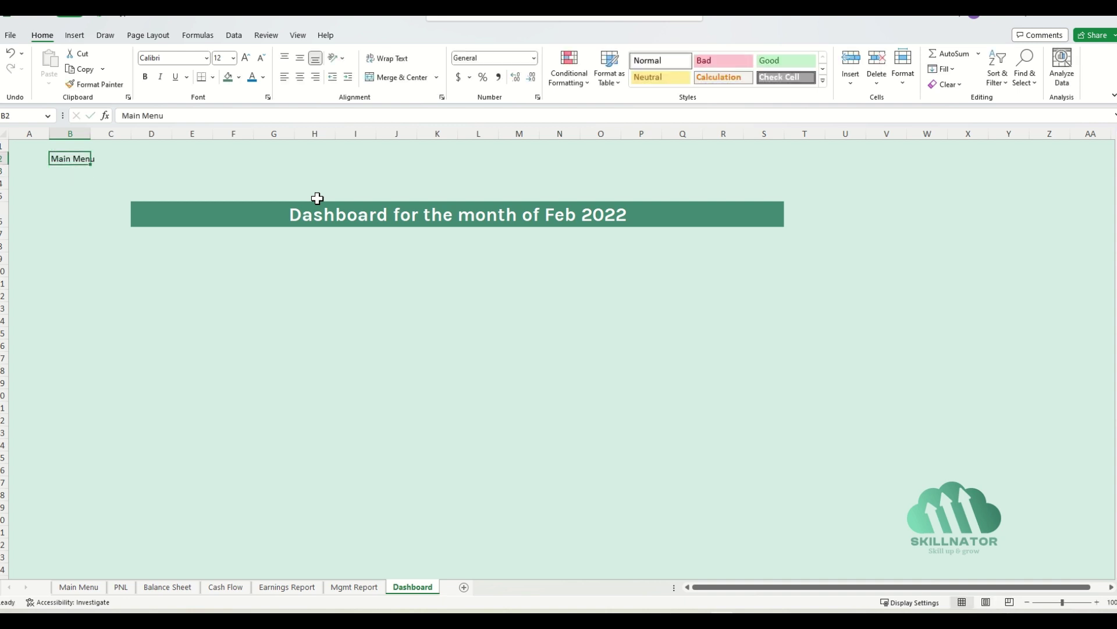
- Hyperlink B2 to cell B3 of the Main Menu sheet
{"action": "right_click", "coordinate": [71, 158]}
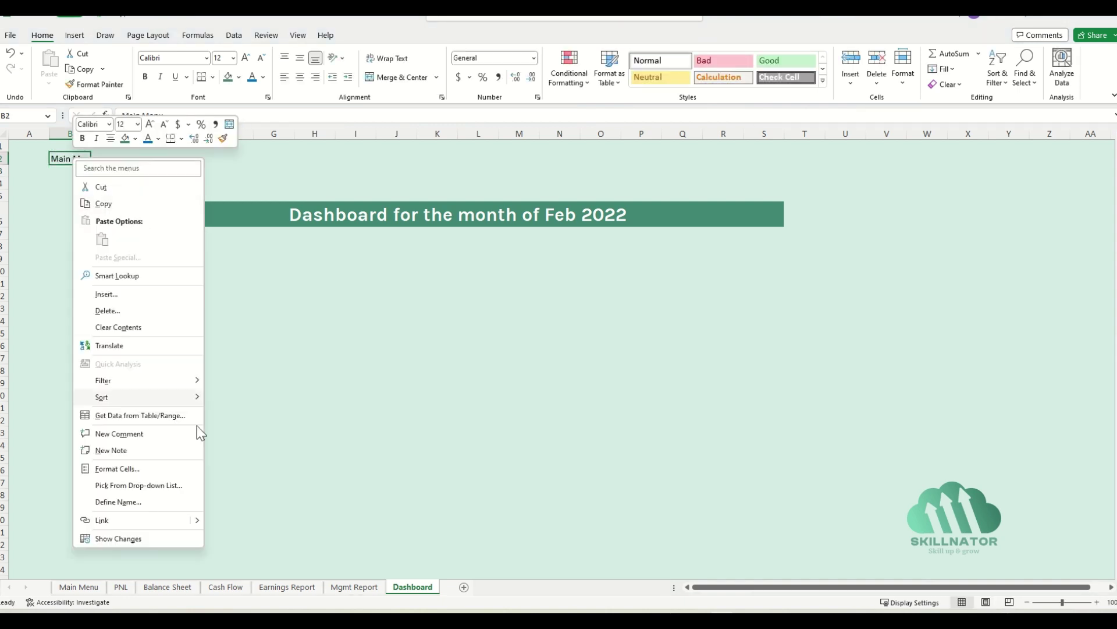
{"action": "mouse_move", "coordinate": [200, 518]}
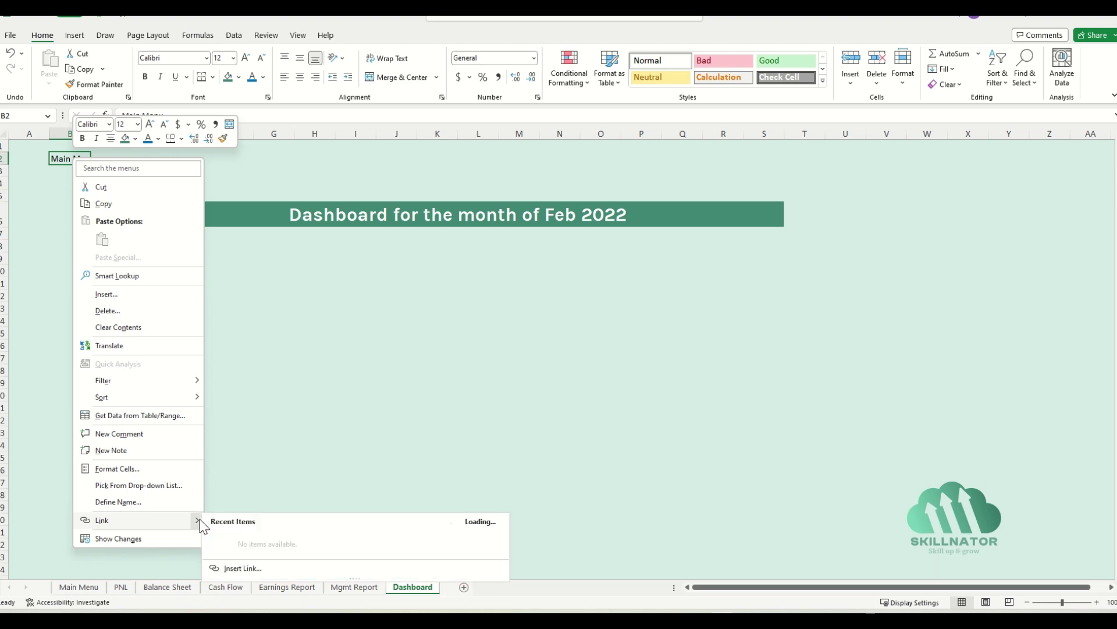
{"action": "left_click", "coordinate": [294, 569]}
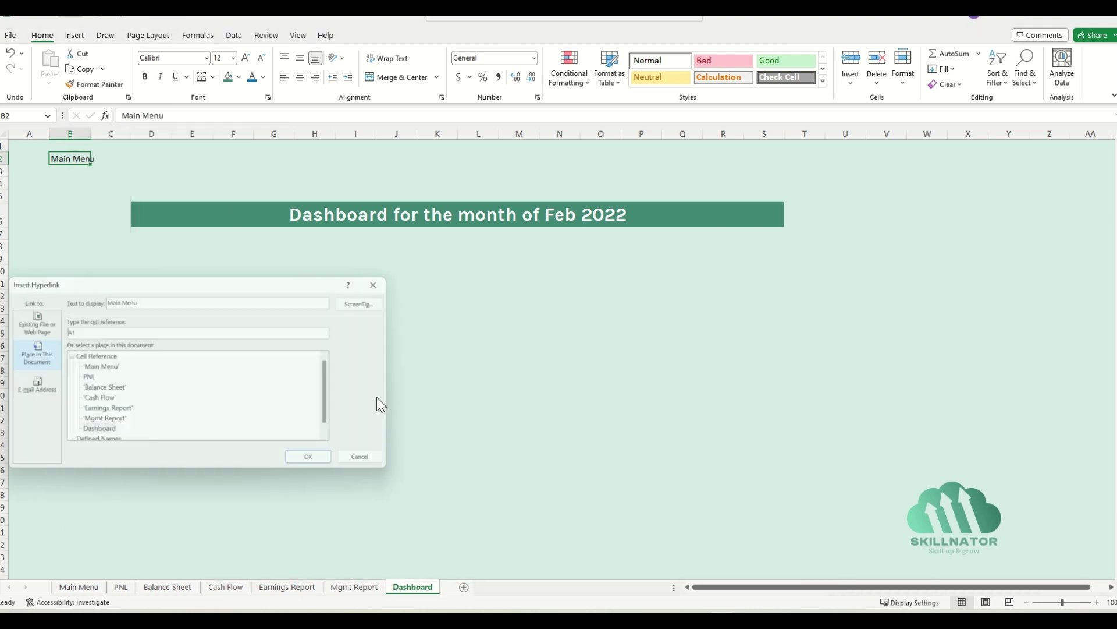
{"action": "left_click", "coordinate": [88, 363]}
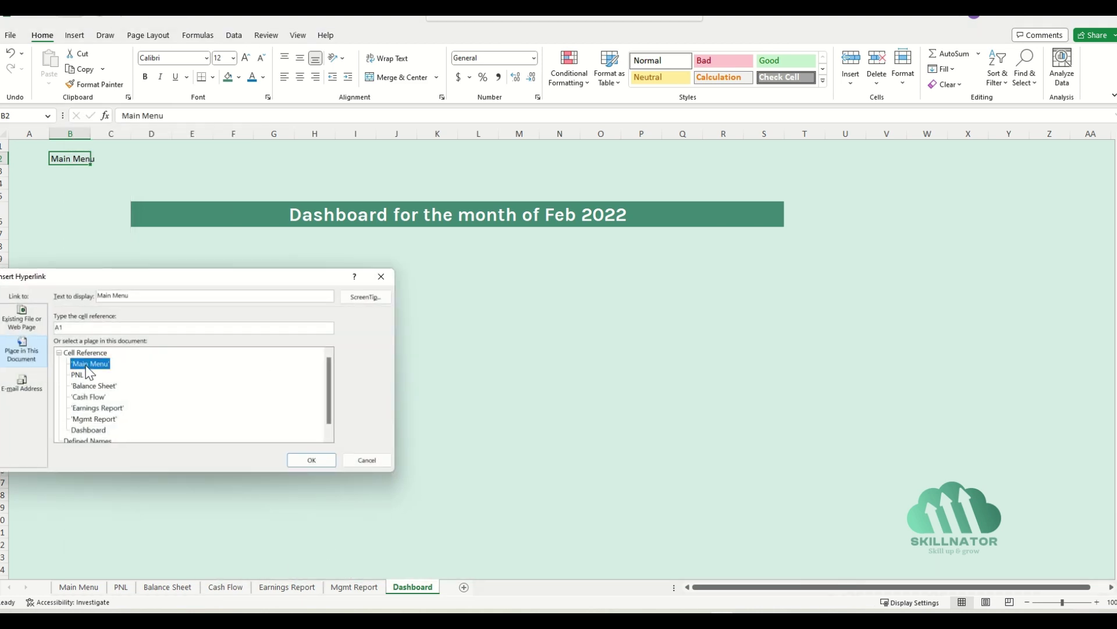
{"action": "left_click", "coordinate": [79, 327]}
{"action": "key", "text": "BackSpace"}
{"action": "key", "text": "BackSpace"}
{"action": "type", "text": "B3"}
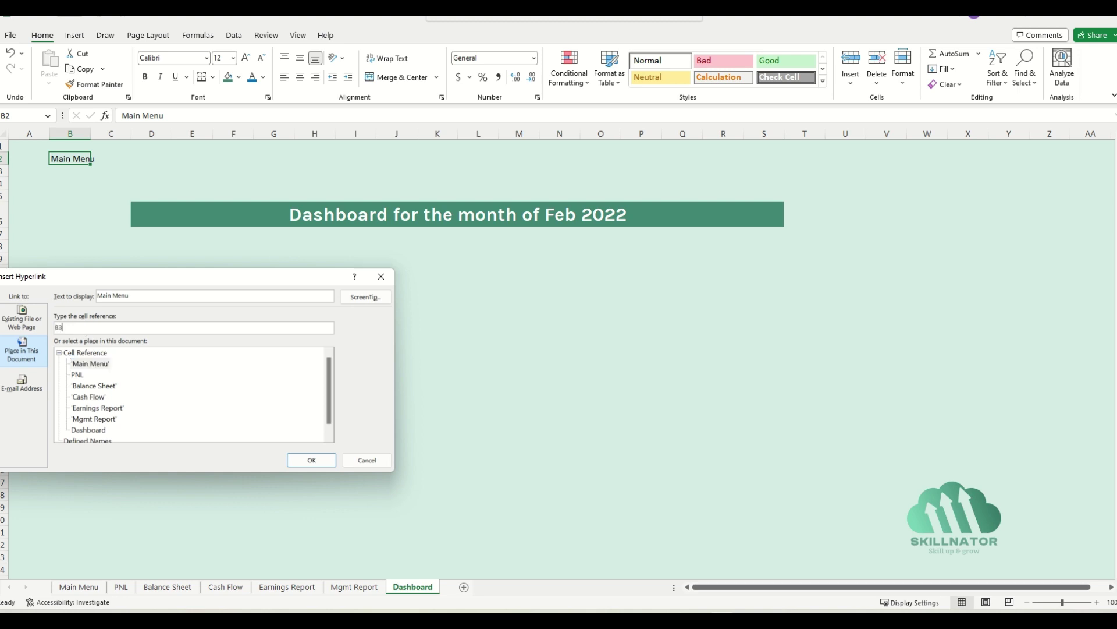
- Give the B2 link the ScreenTip 'Click here to go back to Menu' and confirm it
{"action": "left_click", "coordinate": [351, 298]}
{"action": "type", "text": "Click her"}
{"action": "key", "text": "BackSpace"}
{"action": "type", "text": "e to go back to Menu"}
{"action": "left_click", "coordinate": [233, 393]}
{"action": "left_click", "coordinate": [313, 458]}
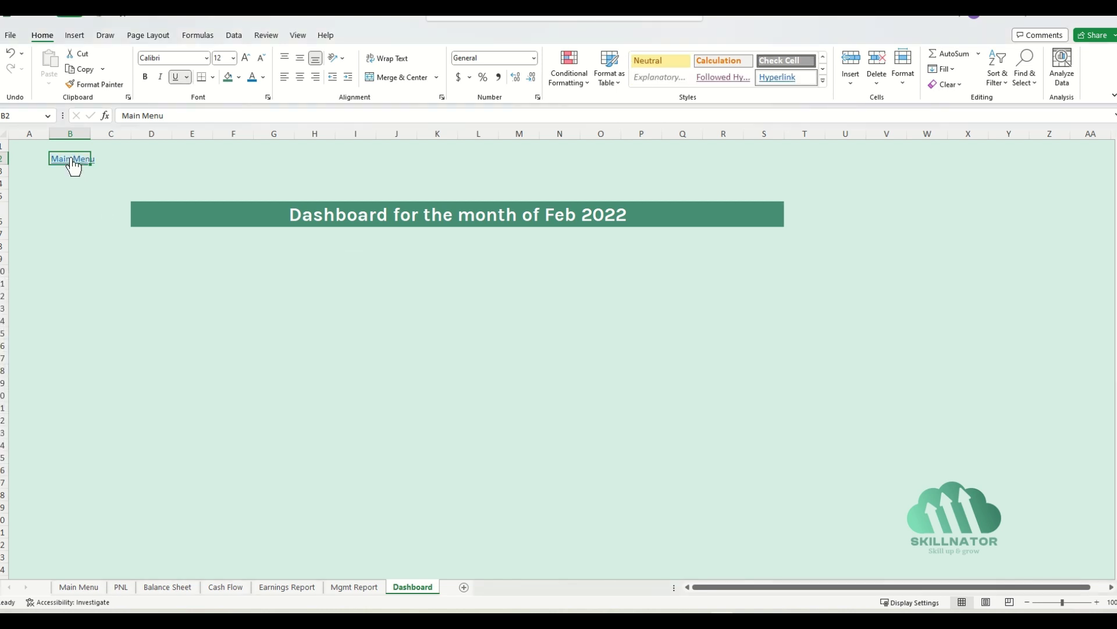
{"action": "mouse_move", "coordinate": [73, 166]}
{"action": "left_click", "coordinate": [145, 214]}
- Paste the title cell D6's formatting onto the Main Menu link in B2
{"action": "key", "text": "ctrl+c"}
{"action": "left_click", "coordinate": [92, 177]}
{"action": "key", "text": "Left"}
{"action": "key", "text": "Up"}
{"action": "key", "text": "Up"}
{"action": "key", "text": "alt+e"}
{"action": "key", "text": "s"}
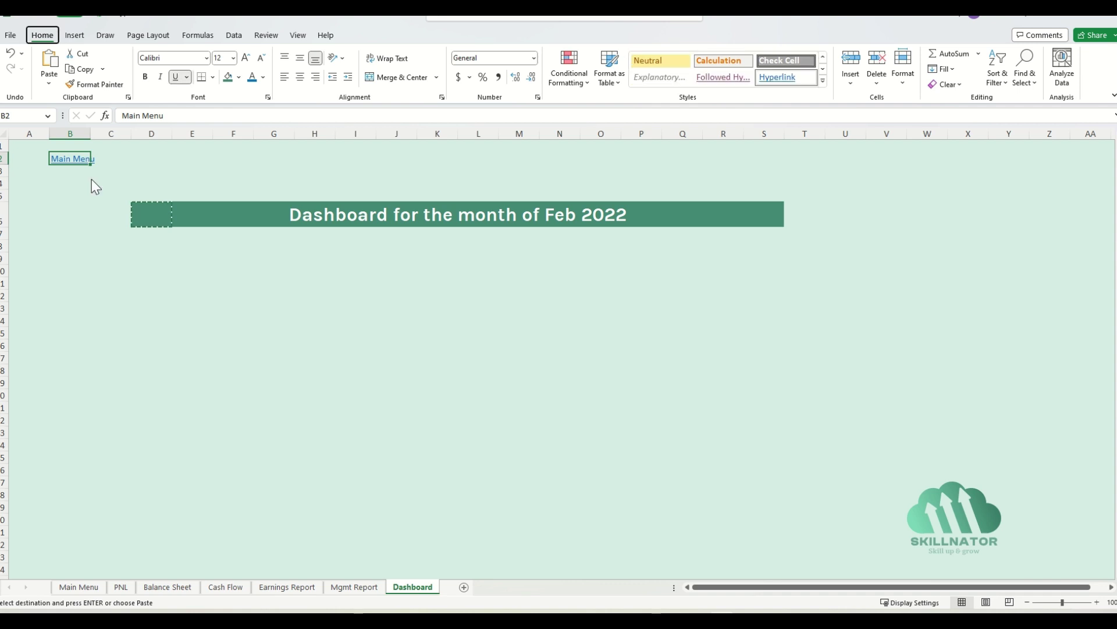
{"action": "key", "text": "t"}
{"action": "key", "text": "Return"}
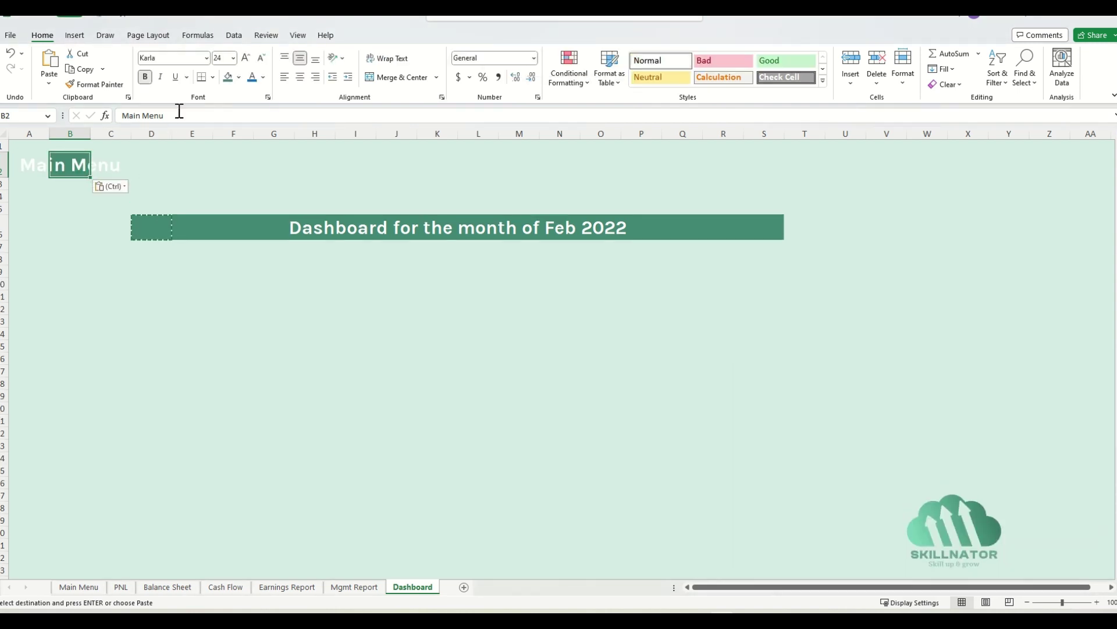
- Left-align B2, reduce its font size to 18, and fill it dark green
{"action": "left_click", "coordinate": [285, 77]}
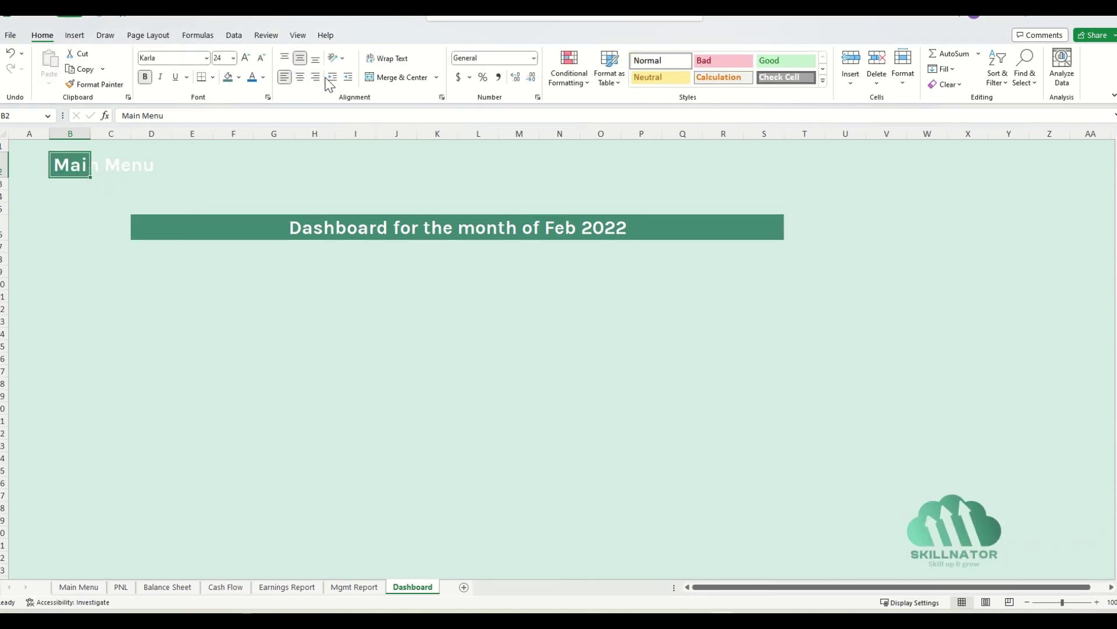
{"action": "left_click", "coordinate": [261, 57]}
{"action": "left_click", "coordinate": [261, 57]}
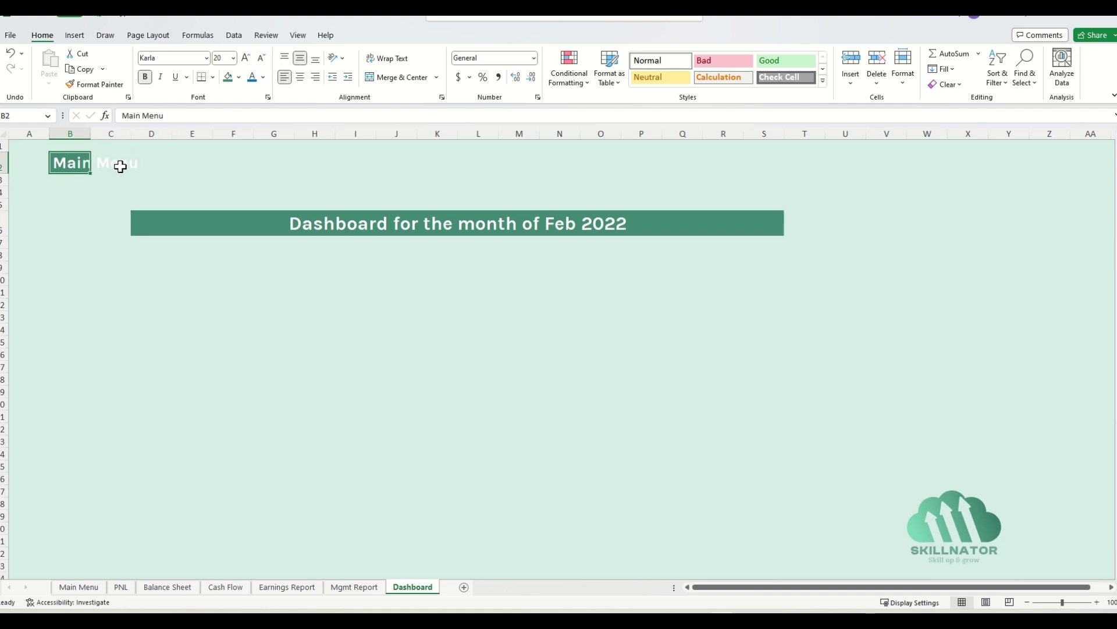
{"action": "key", "text": "alt+h"}
{"action": "key", "text": "h"}
{"action": "key", "text": "Down"}
{"action": "key", "text": "Right"}
{"action": "key", "text": "Right"}
{"action": "key", "text": "Right"}
{"action": "key", "text": "Up"}
{"action": "key", "text": "Right"}
{"action": "key", "text": "Return"}
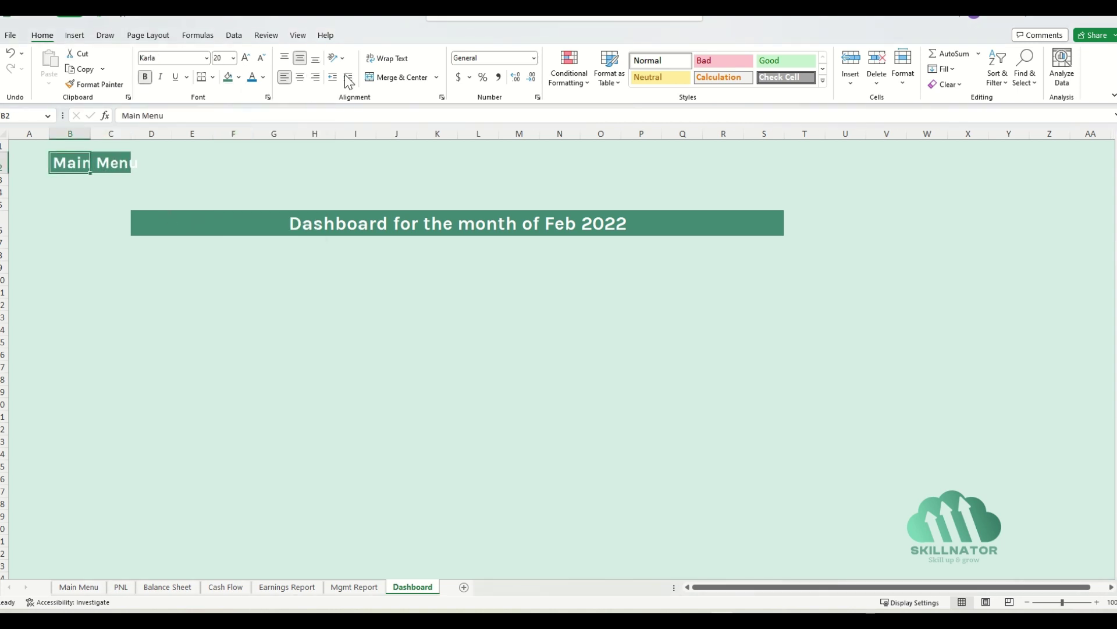
{"action": "left_click", "coordinate": [260, 57]}
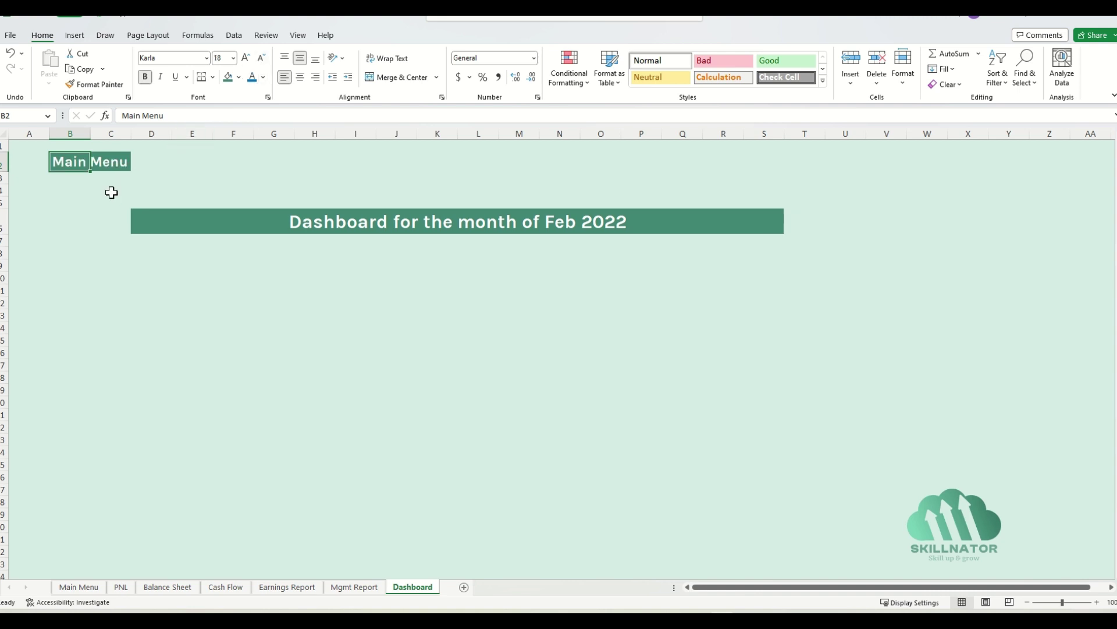
{"action": "left_click", "coordinate": [110, 190]}
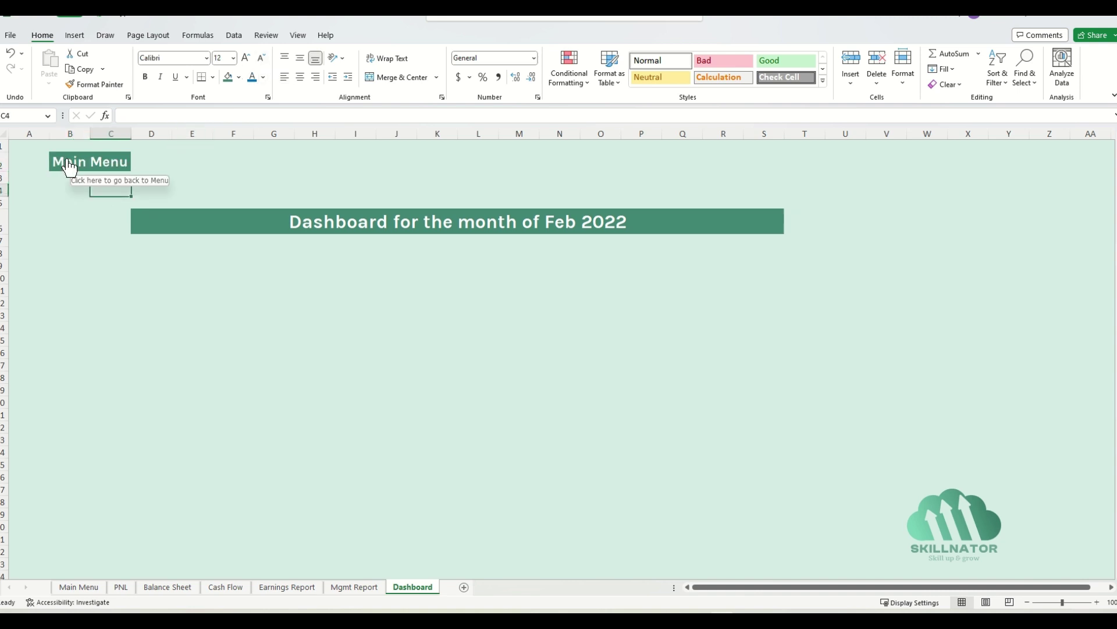
- Return to the menu via the Dashboard's Main Menu link, then open PNL through its link
{"action": "left_click", "coordinate": [68, 166]}
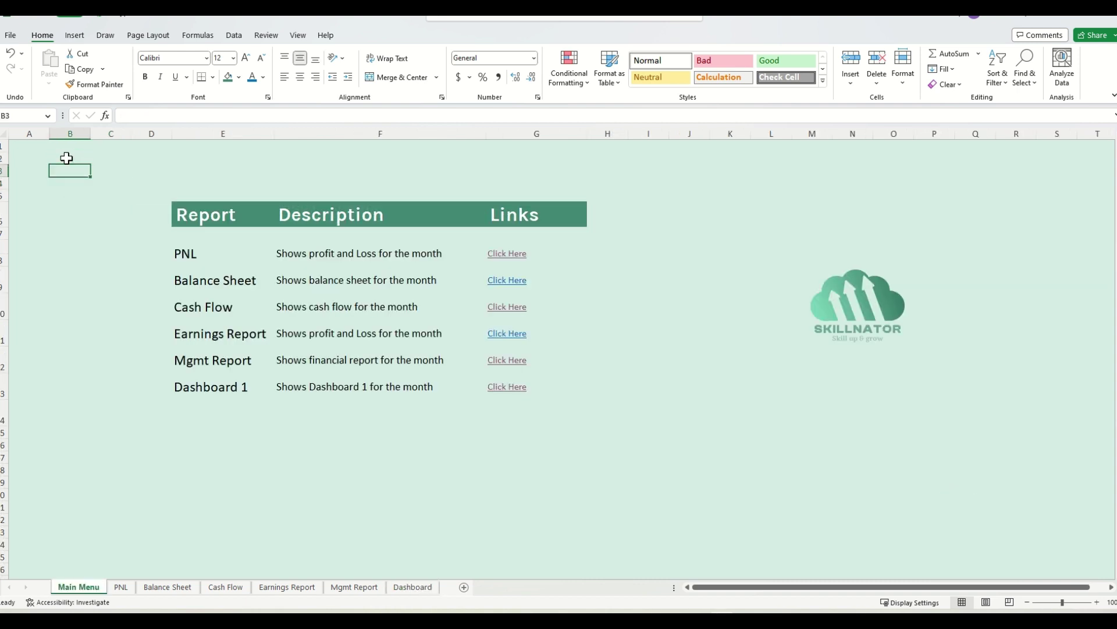
{"action": "left_click", "coordinate": [110, 170]}
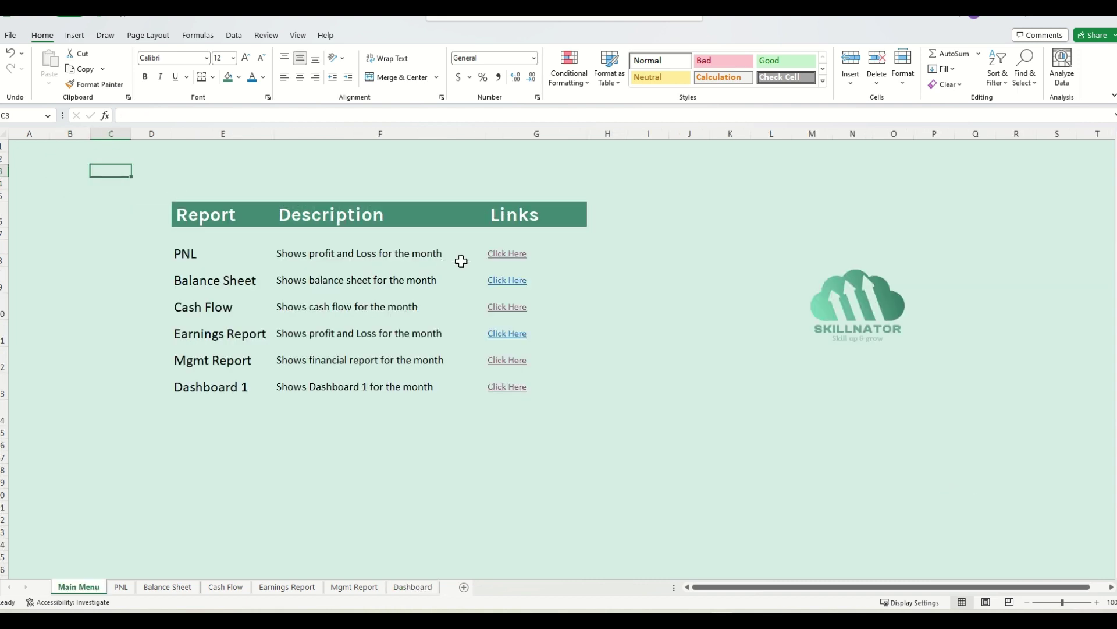
{"action": "left_click", "coordinate": [504, 256]}
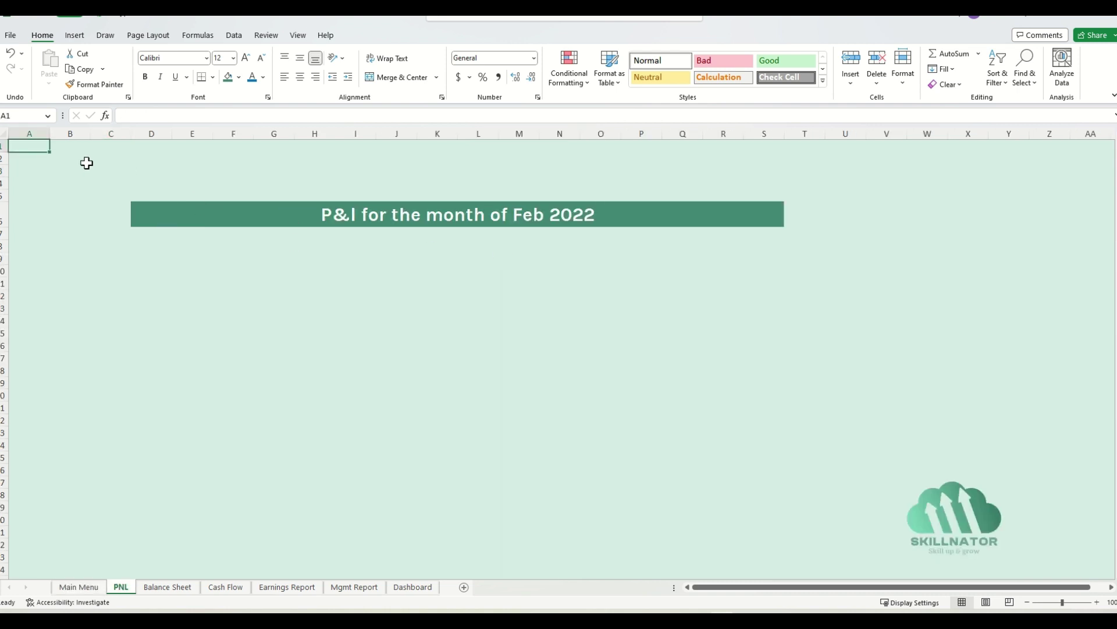
{"action": "left_click_drag", "start_coordinate": [84, 159], "coordinate": [125, 172]}
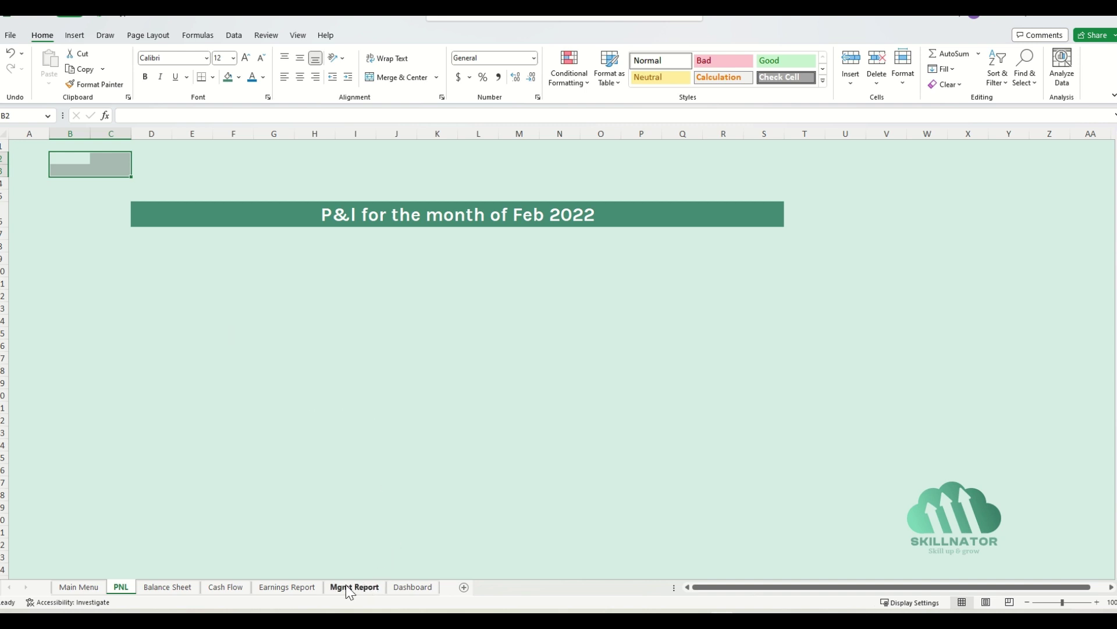
- Copy the Dashboard's B2 Main Menu button into B2 of the grouped sheets PNL through Mgmt Report
{"action": "left_click", "coordinate": [423, 590]}
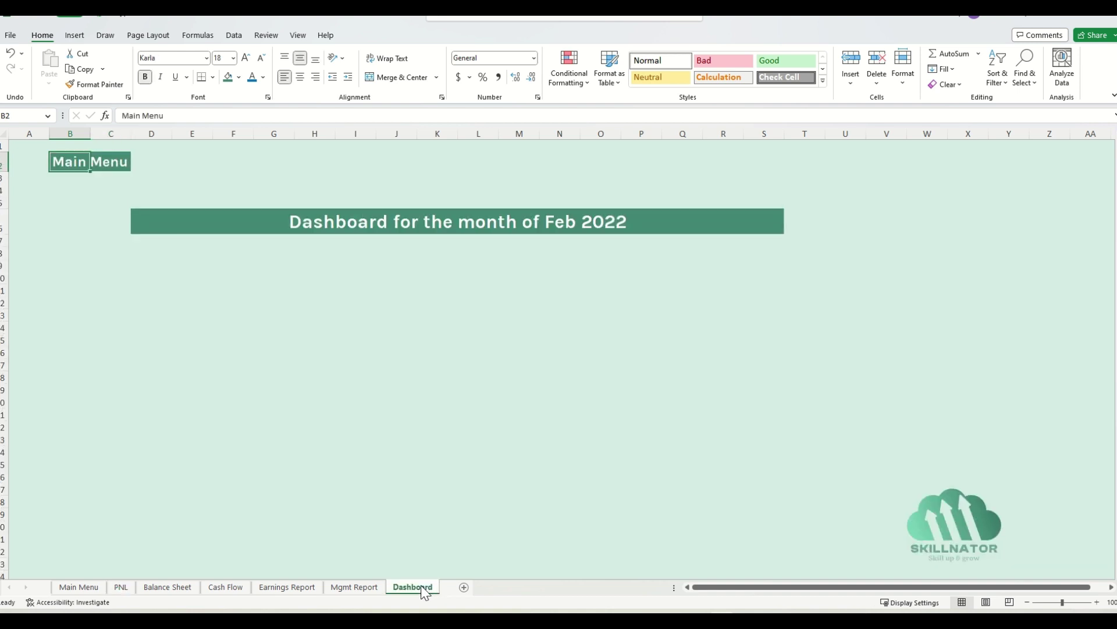
{"action": "left_click", "coordinate": [141, 161]}
{"action": "left_click", "coordinate": [141, 162]}
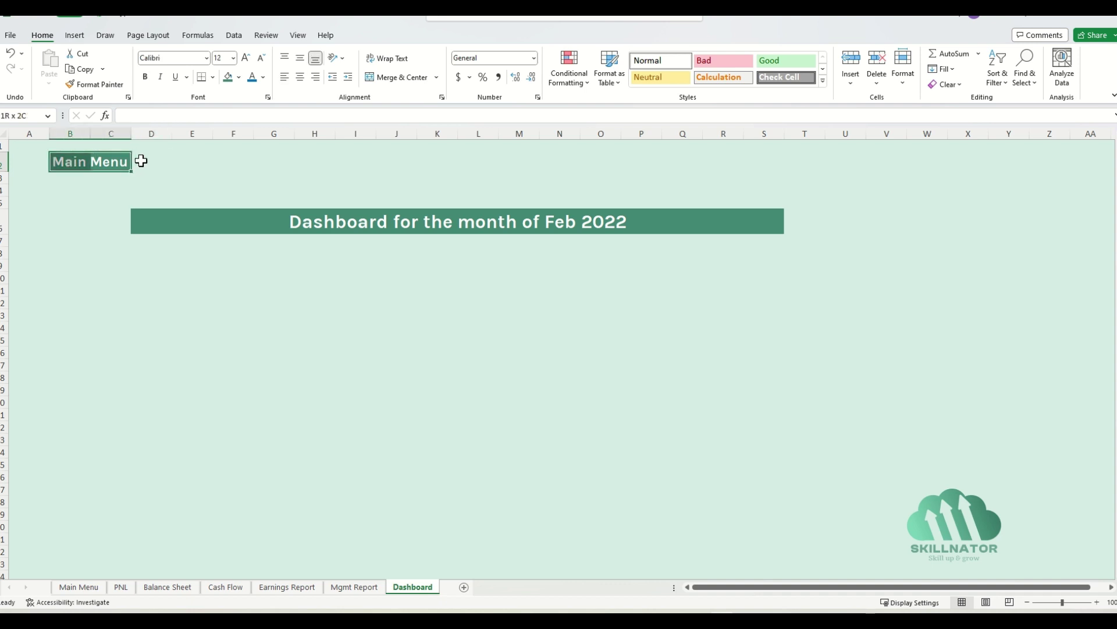
{"action": "key", "text": "ctrl+c"}
{"action": "left_click", "coordinate": [351, 586]}
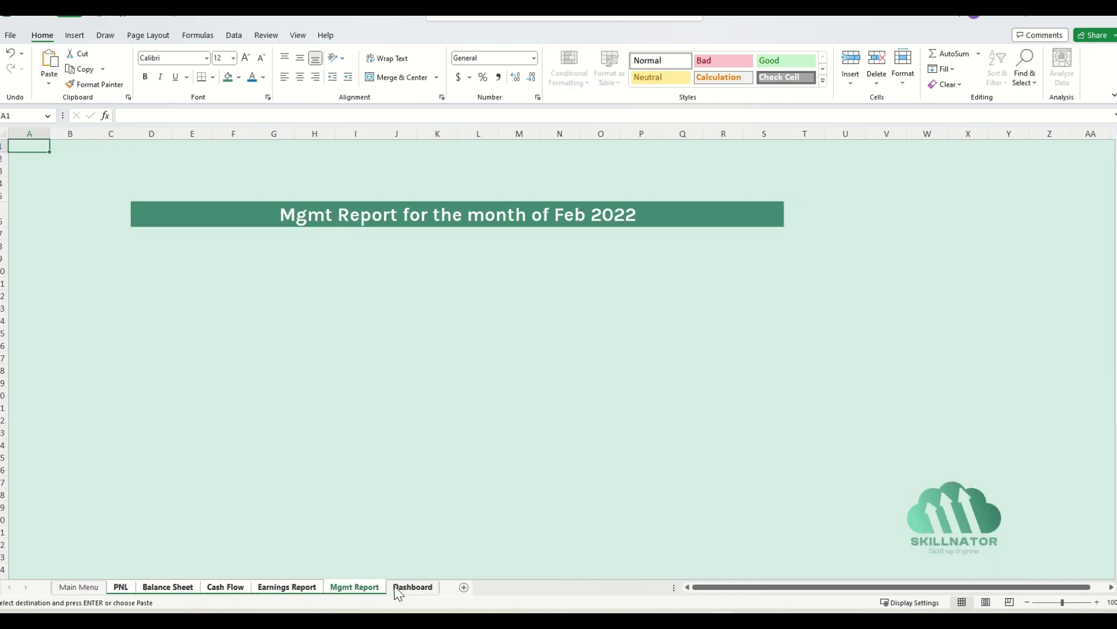
{"action": "left_click", "coordinate": [411, 587]}
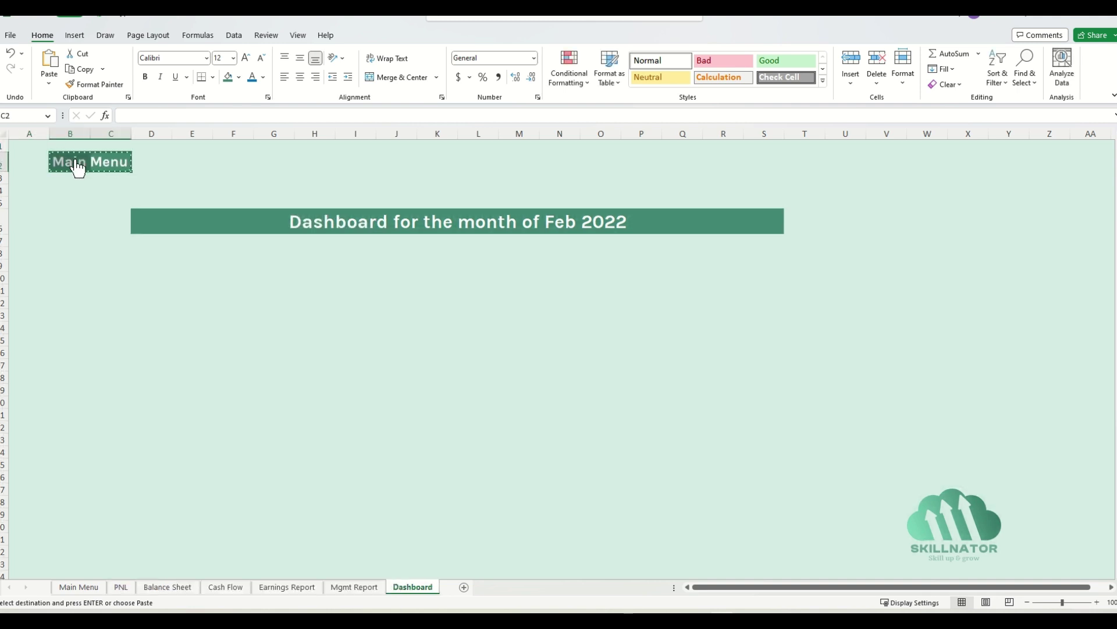
{"action": "left_click", "coordinate": [354, 586]}
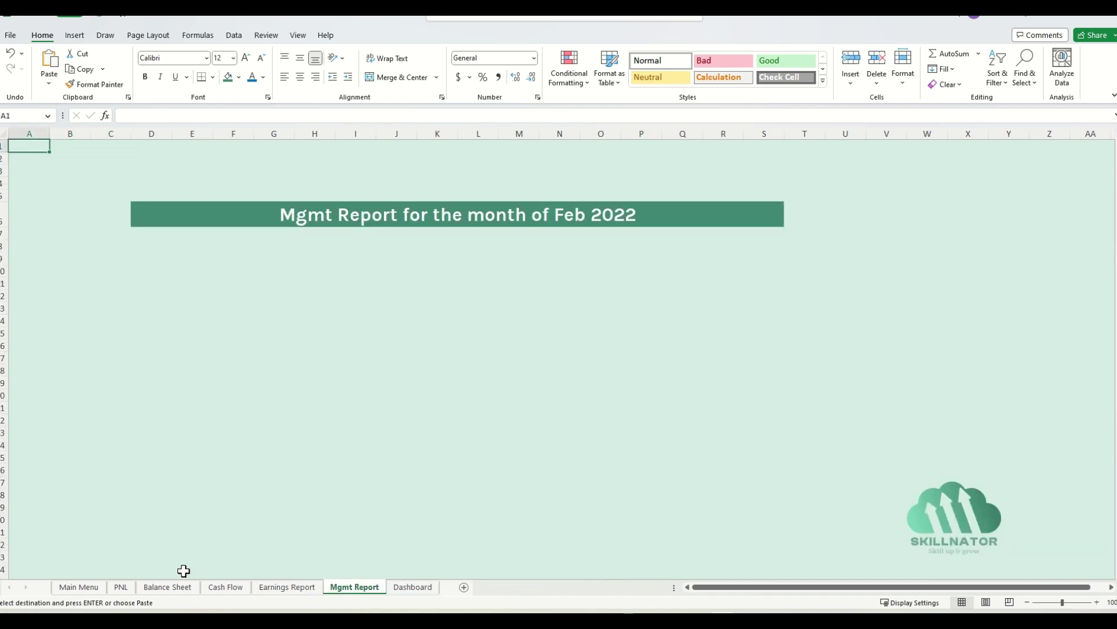
{"action": "left_click", "coordinate": [121, 588], "text": "shift"}
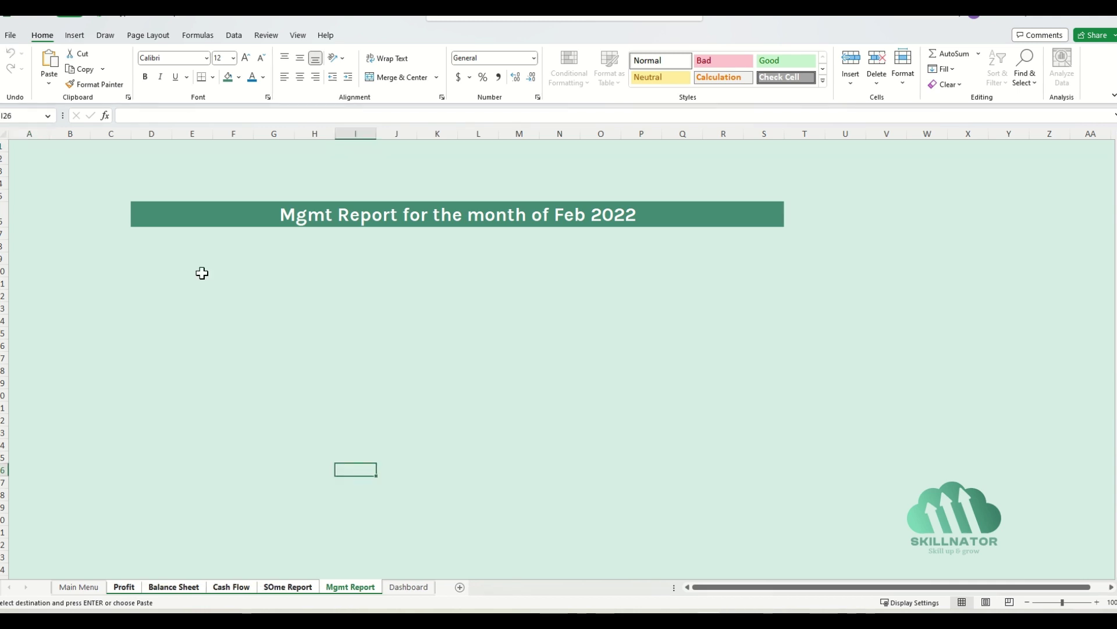
{"action": "left_click", "coordinate": [202, 273]}
{"action": "left_click", "coordinate": [81, 161]}
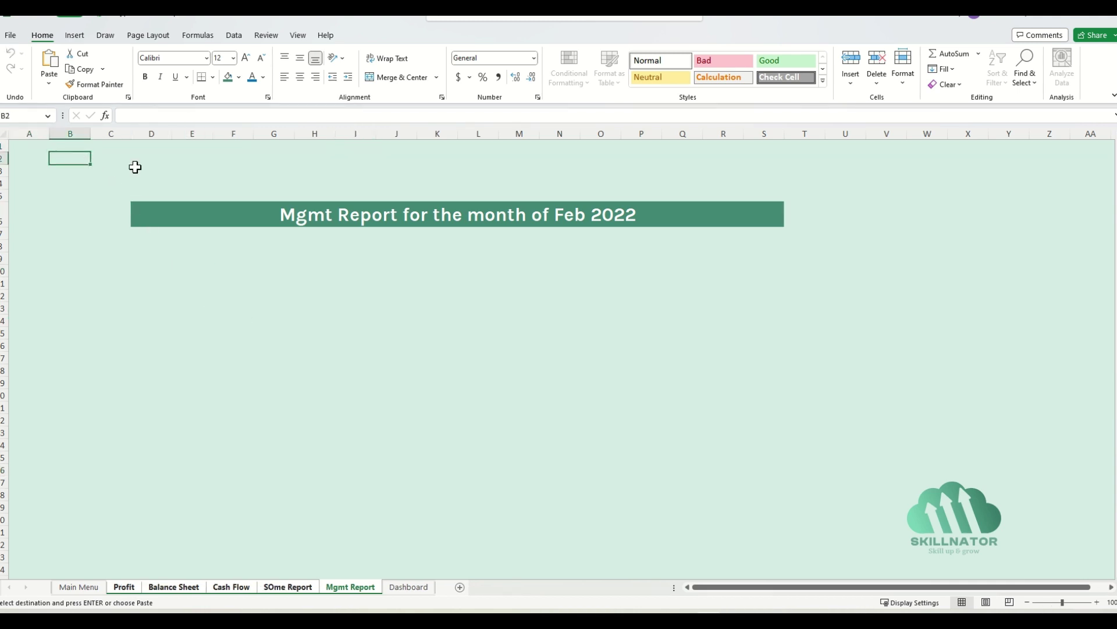
{"action": "key", "text": "ctrl+v"}
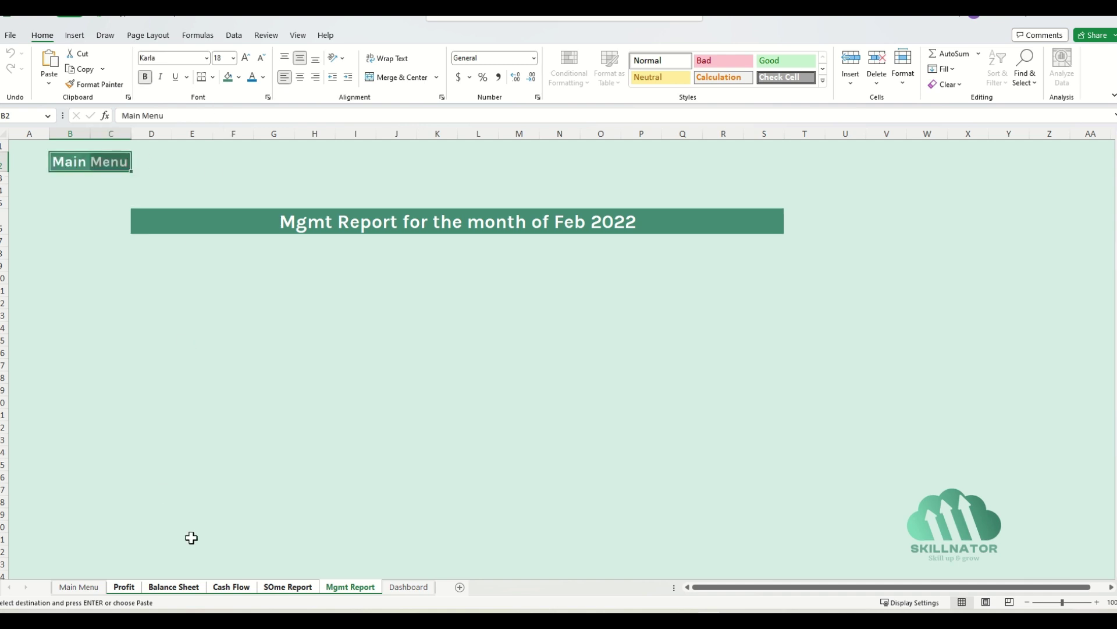
{"action": "left_click", "coordinate": [414, 588]}
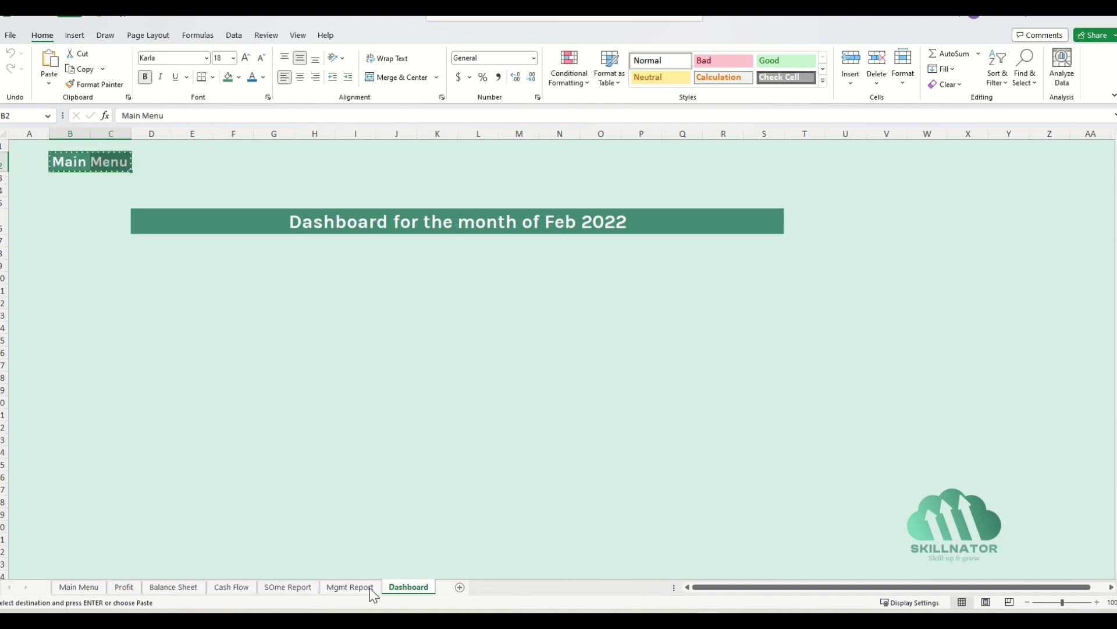
- Test the Profit and SOme Report links and their Main Menu return buttons, then inspect the link and report-name cells
{"action": "left_click", "coordinate": [79, 587]}
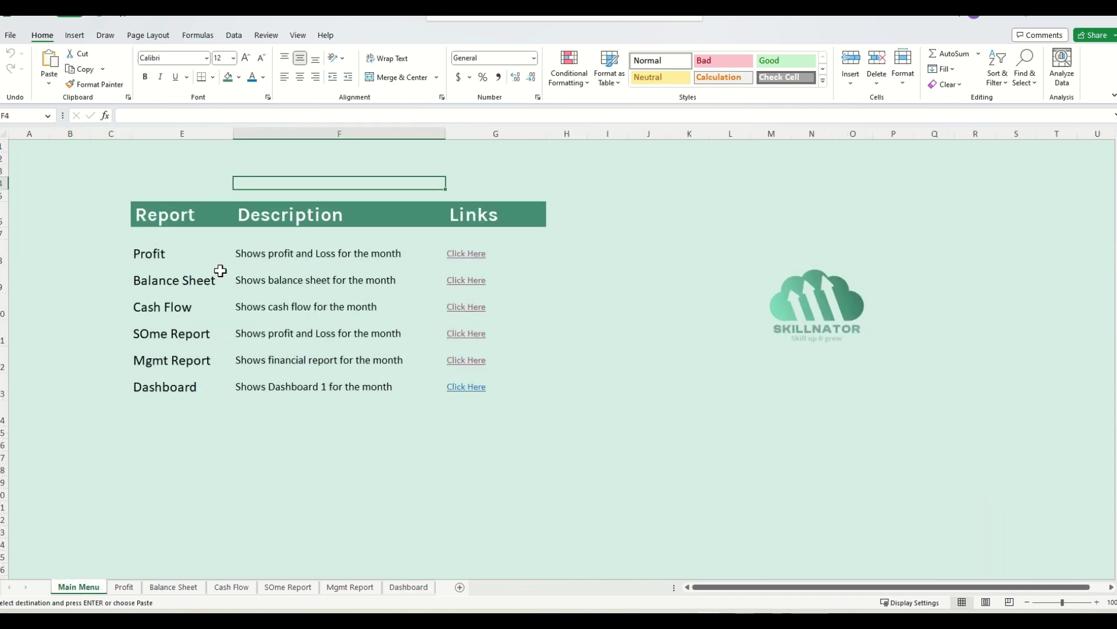
{"action": "left_click", "coordinate": [482, 254]}
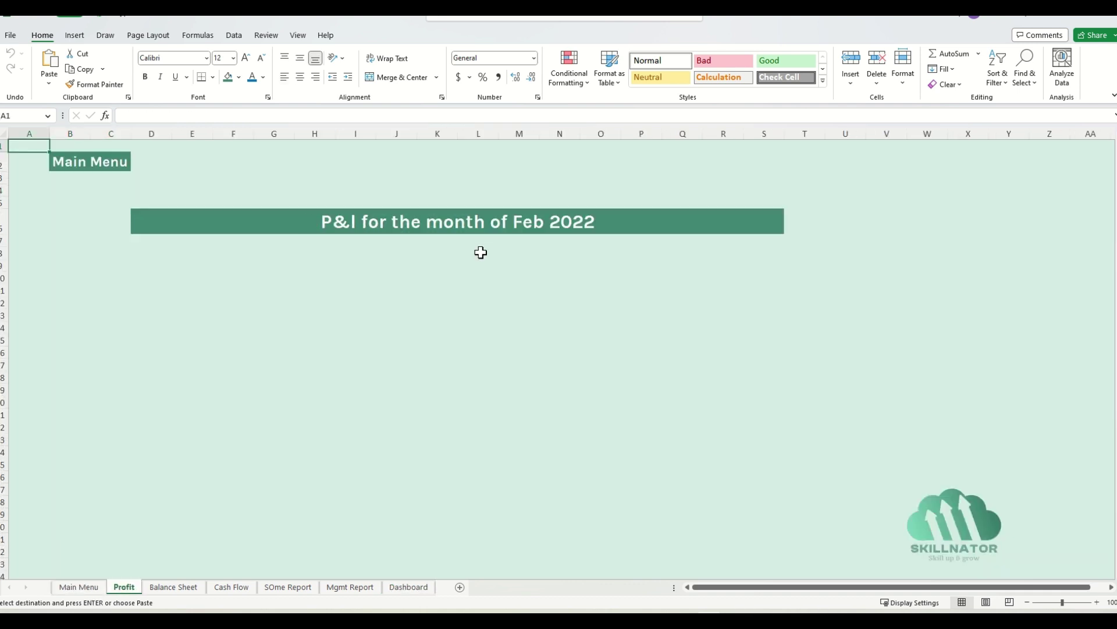
{"action": "left_click", "coordinate": [75, 171]}
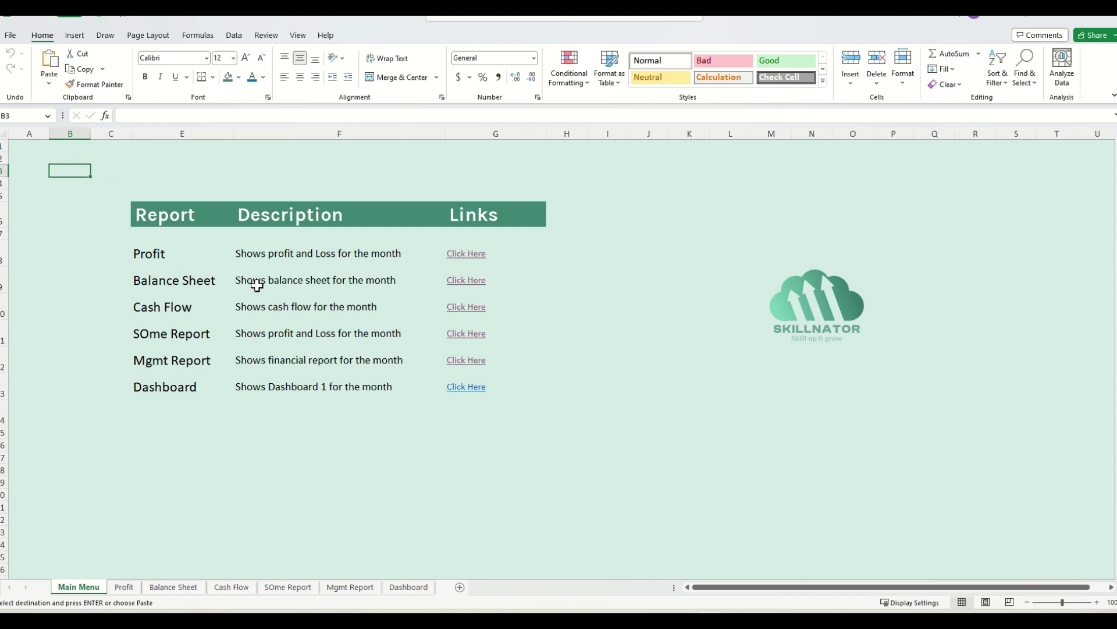
{"action": "left_click", "coordinate": [482, 340]}
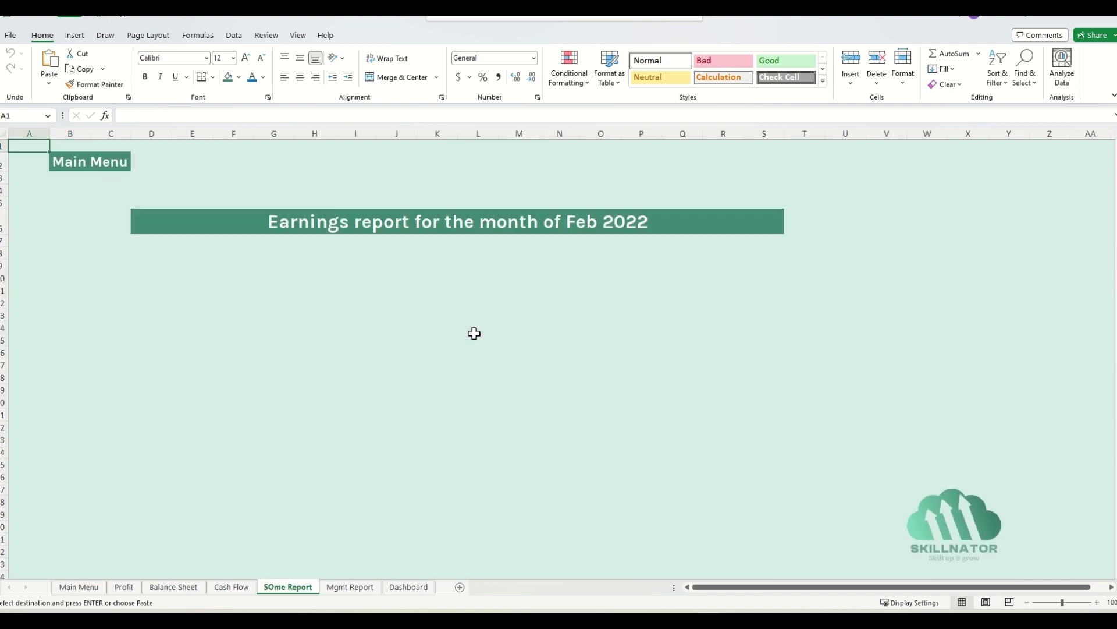
{"action": "left_click", "coordinate": [81, 168]}
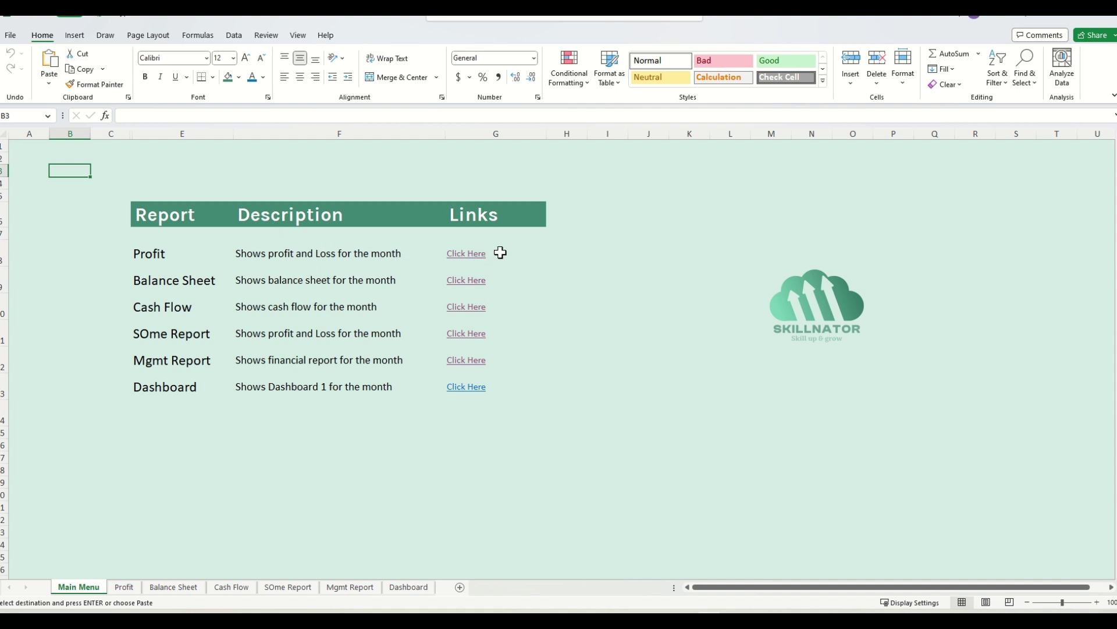
{"action": "left_click_drag", "start_coordinate": [501, 252], "coordinate": [500, 387]}
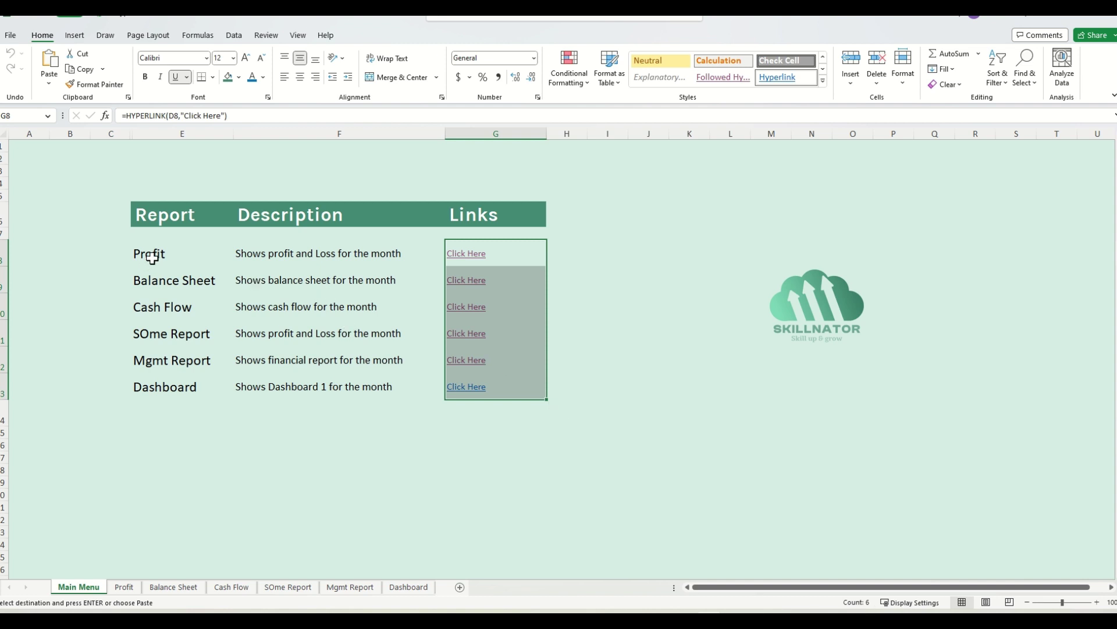
{"action": "left_click_drag", "start_coordinate": [153, 254], "coordinate": [183, 377]}
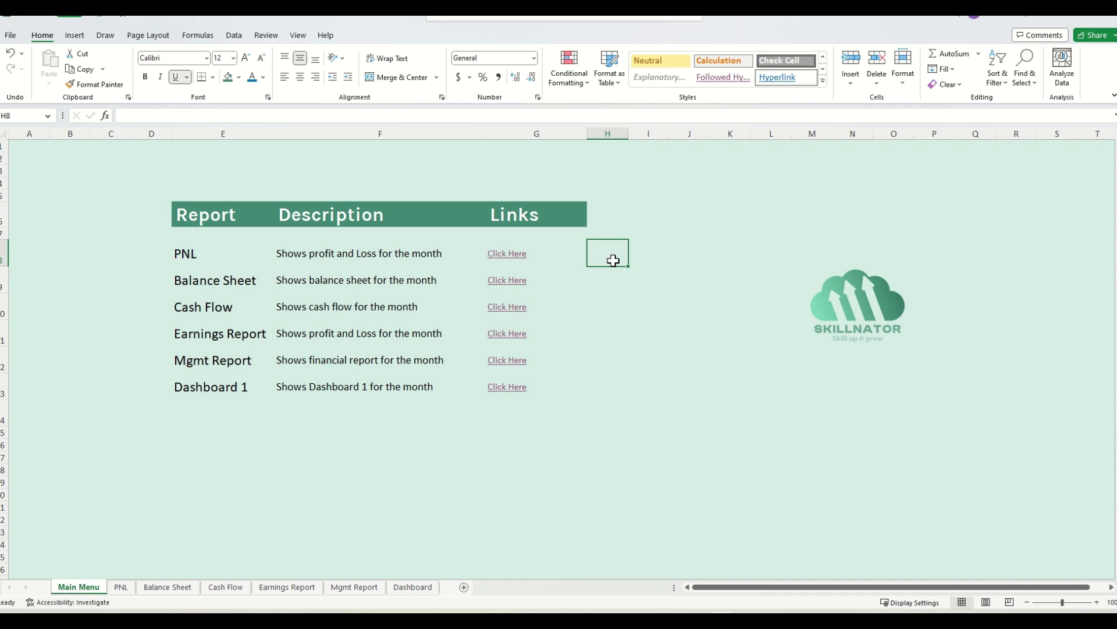
- Enter =HYPERLINK(D8,"Click Here") in H8, creating a Click Here link beside the PNL row
{"action": "type", "text": "=hype"}
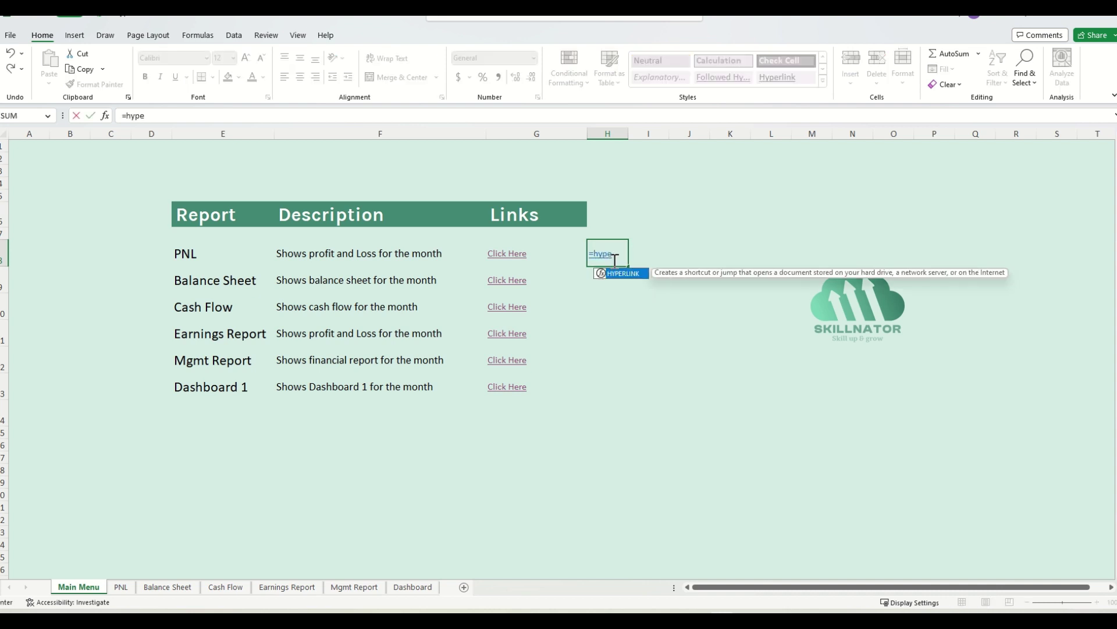
{"action": "key", "text": "Tab"}
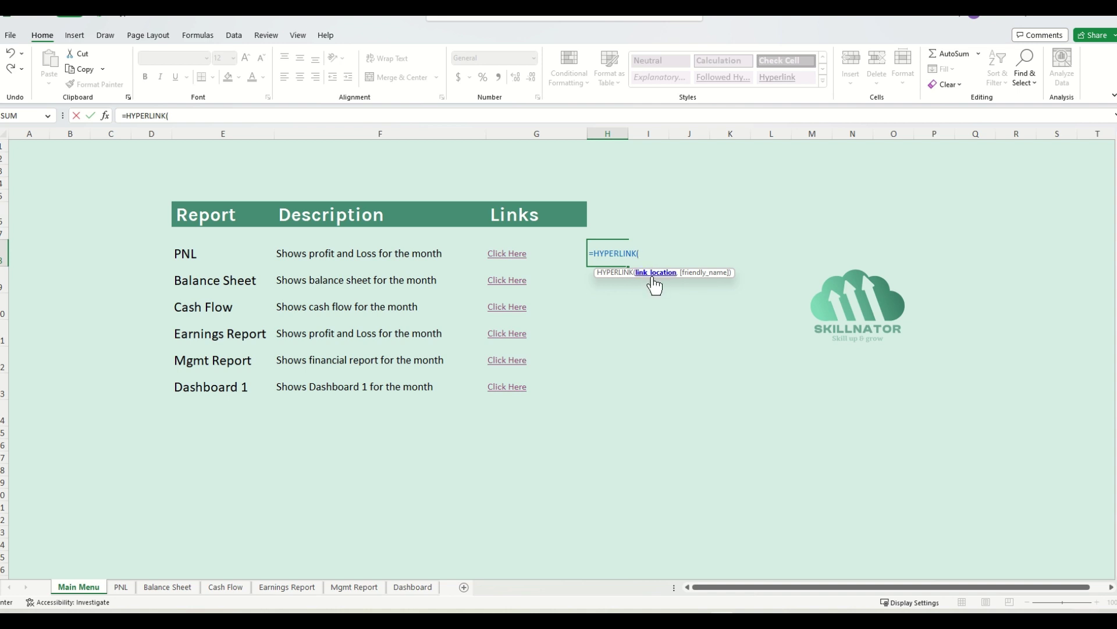
{"action": "left_click", "coordinate": [162, 255]}
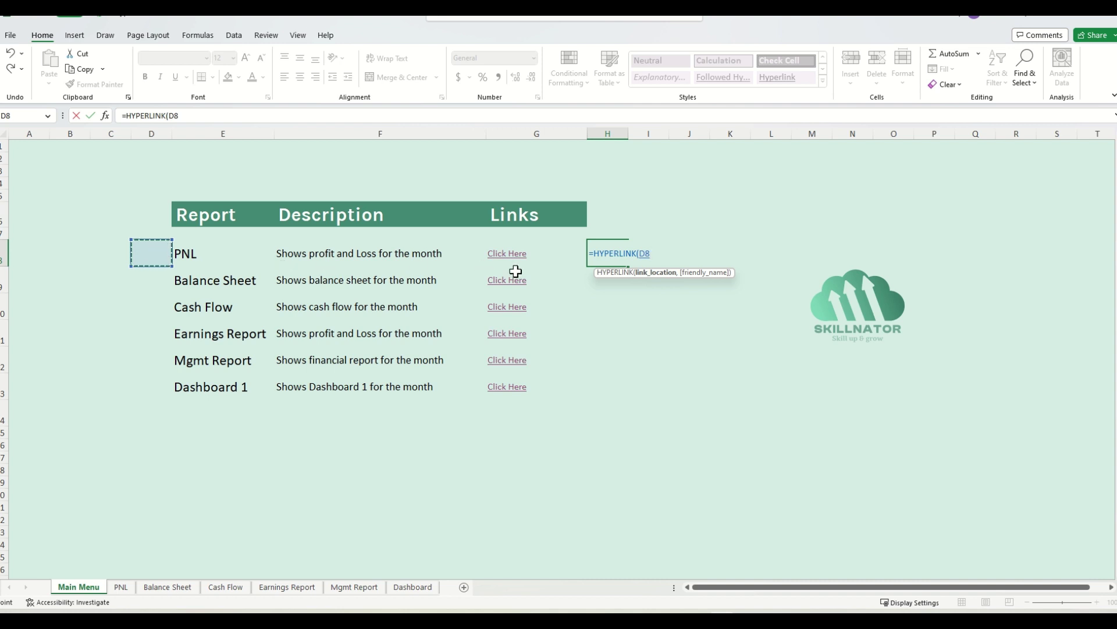
{"action": "type", "text": ",\""}
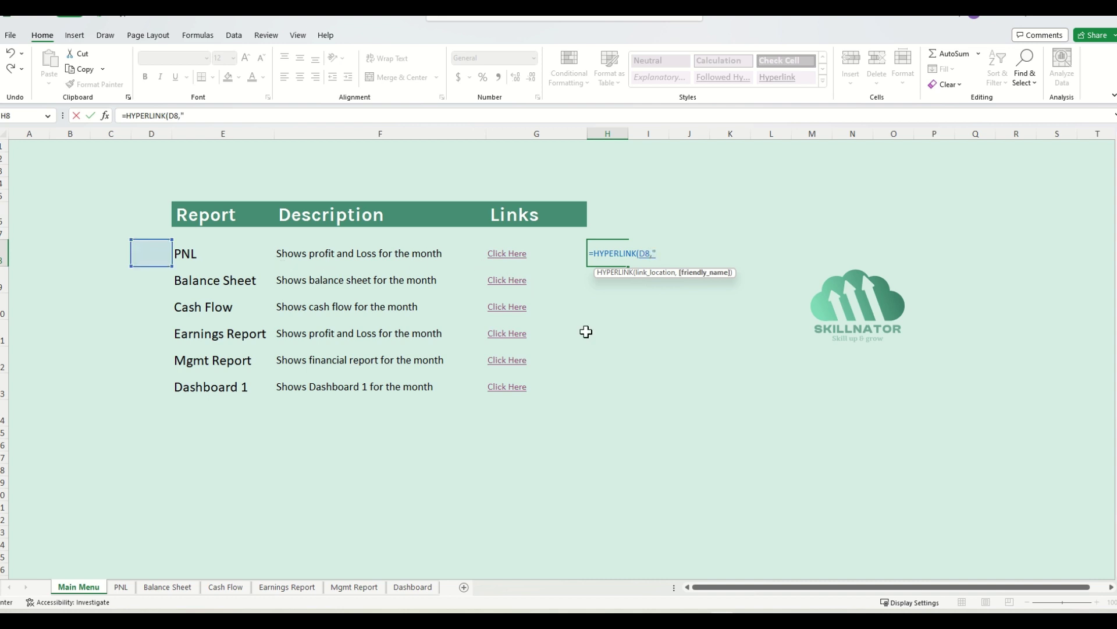
{"action": "type", "text": "Click Here\")"}
{"action": "key", "text": "Return"}
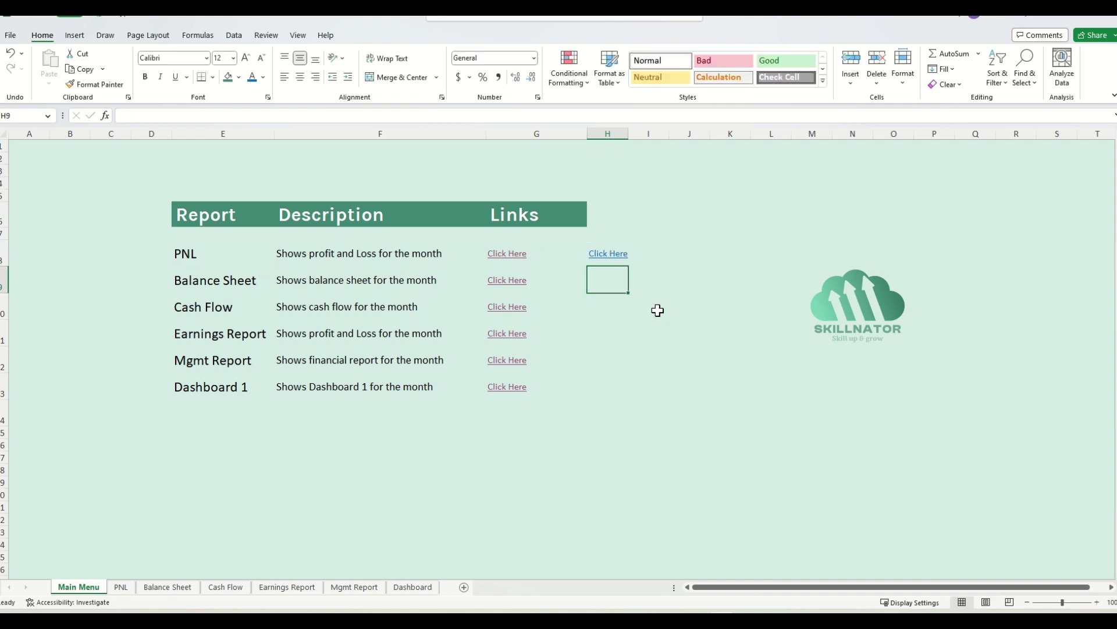
- Check H8's link formula, then type the address #PNL!A1 into D8
{"action": "left_click", "coordinate": [612, 262]}
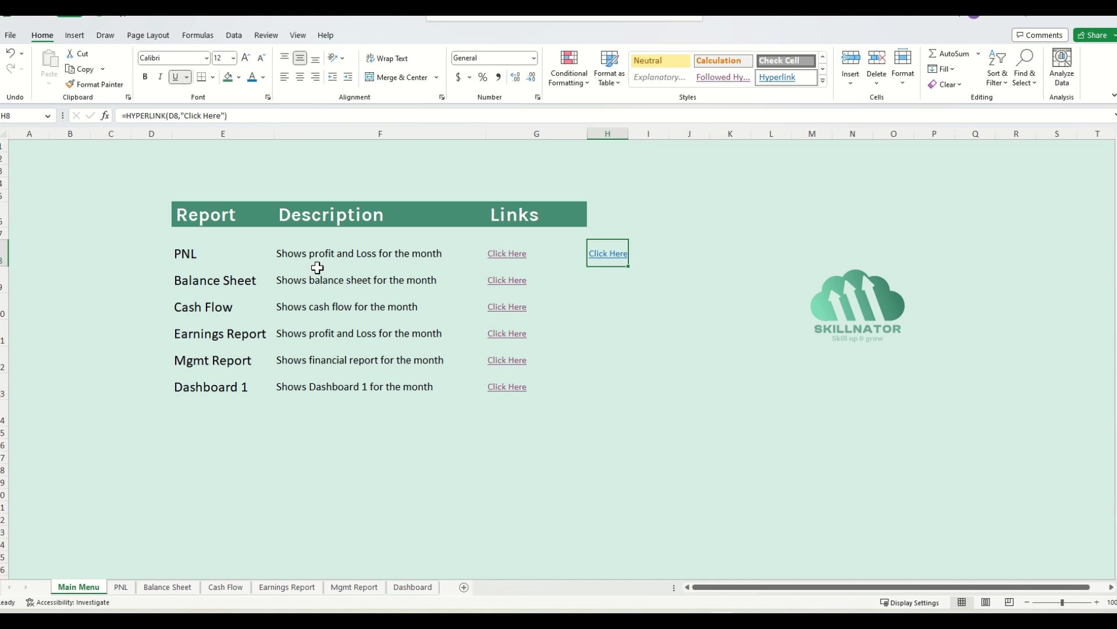
{"action": "left_click", "coordinate": [152, 252]}
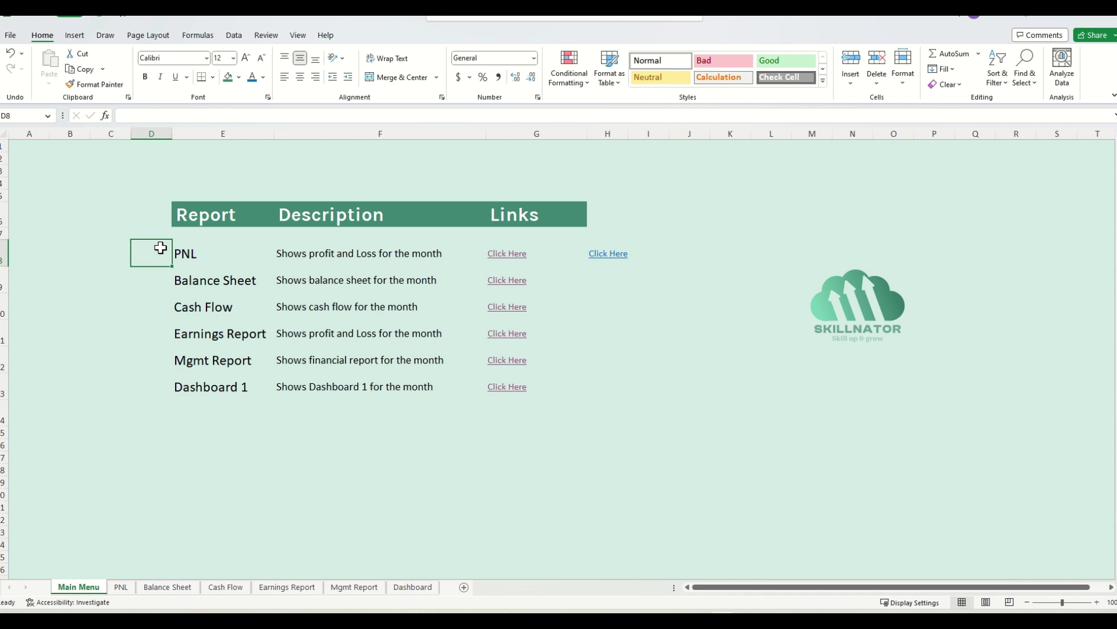
{"action": "type", "text": "PNL"}
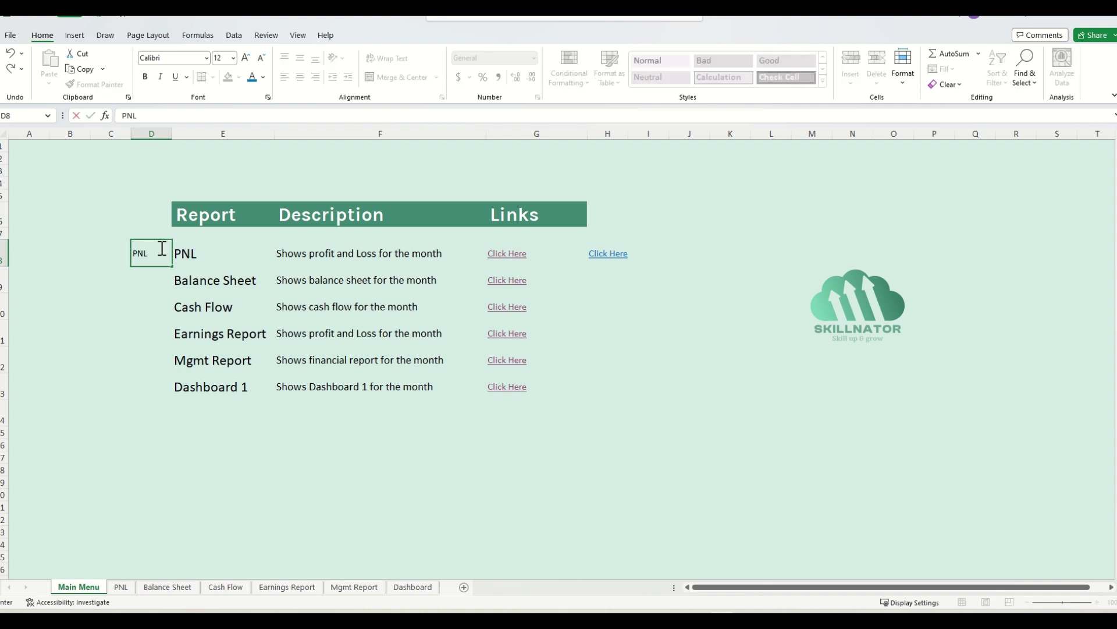
{"action": "type", "text": "!A1"}
{"action": "left_click", "coordinate": [161, 250]}
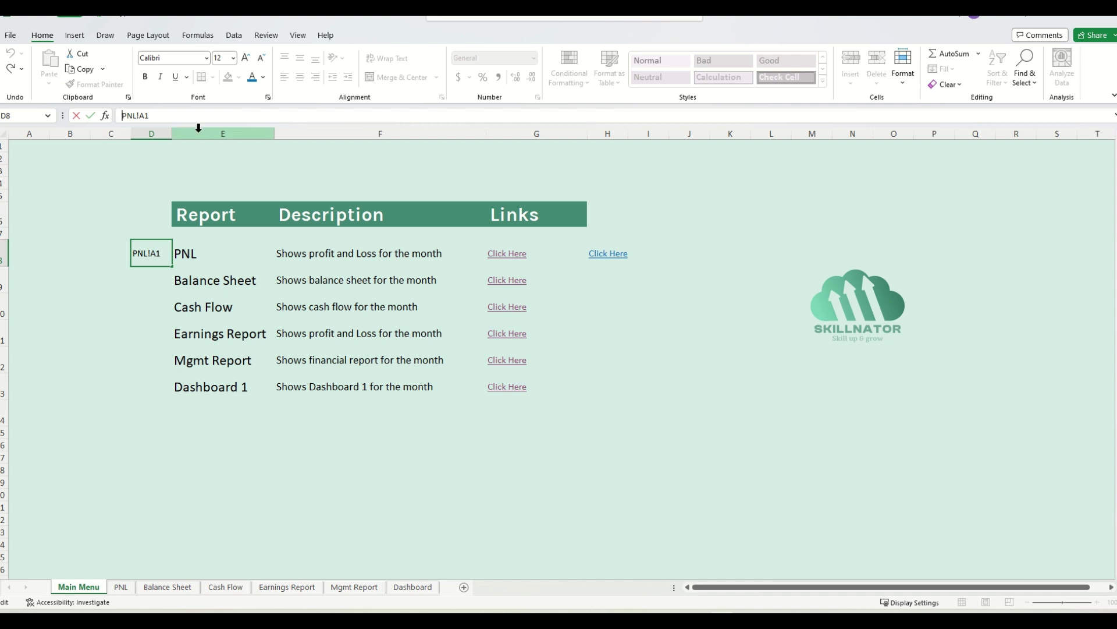
{"action": "type", "text": "#"}
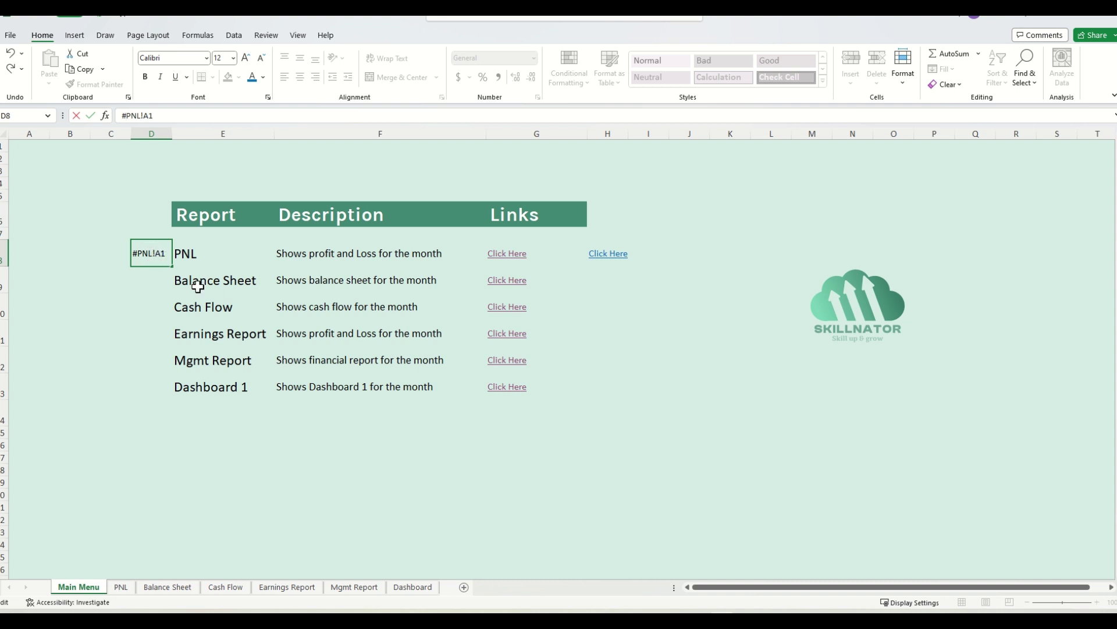
- Confirm #PNL!A1 in D8 and test the new H8 link, returning to the Main Menu
{"action": "key", "text": "Return"}
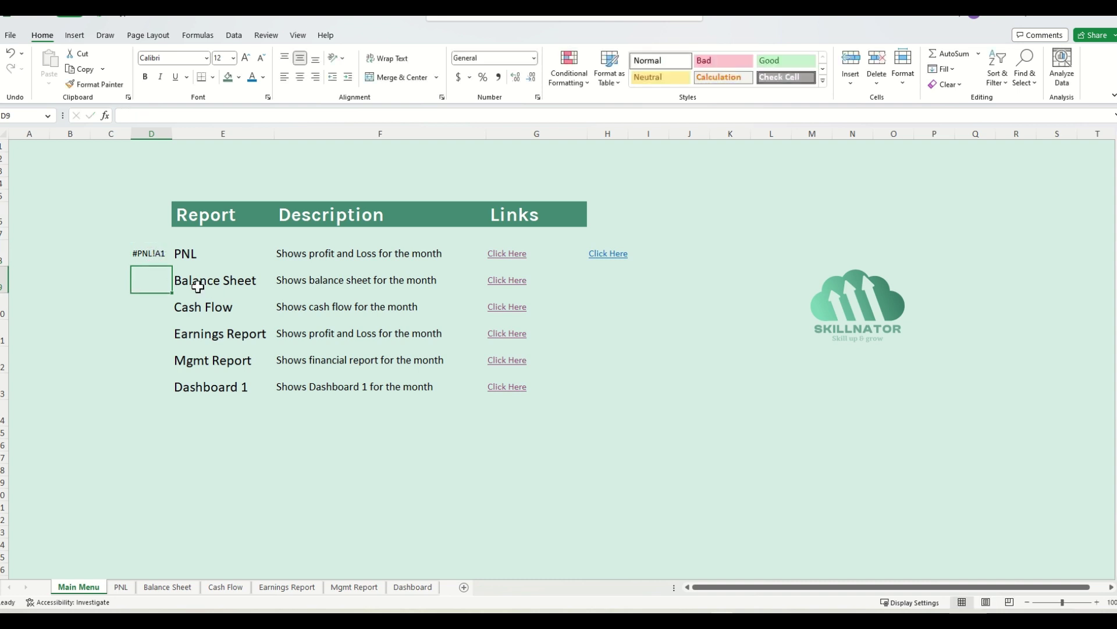
{"action": "left_click", "coordinate": [602, 256]}
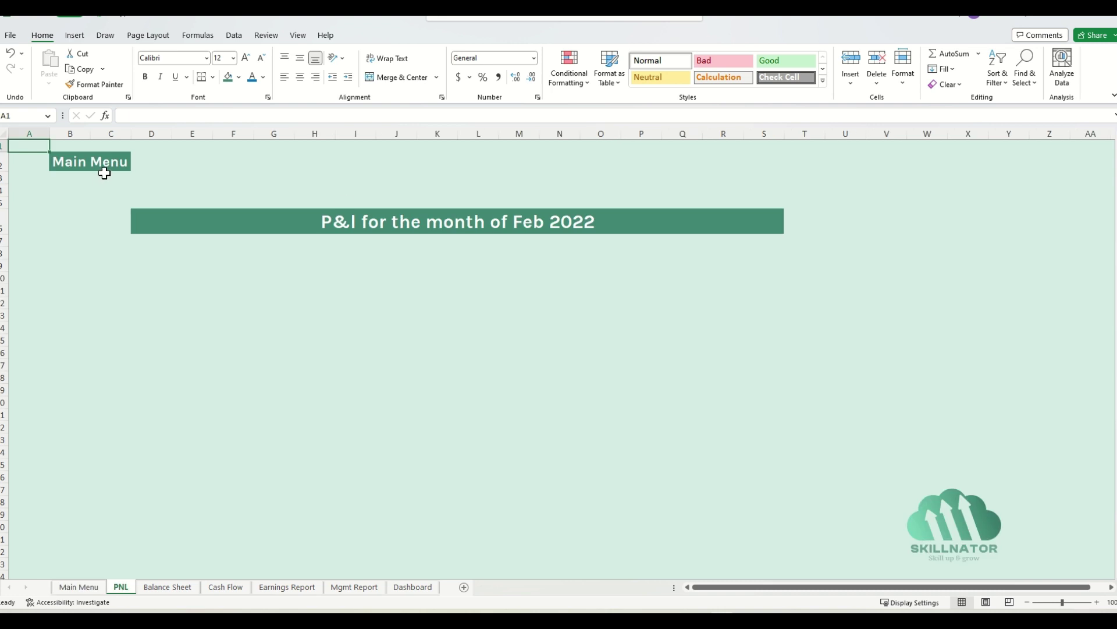
{"action": "left_click", "coordinate": [79, 587]}
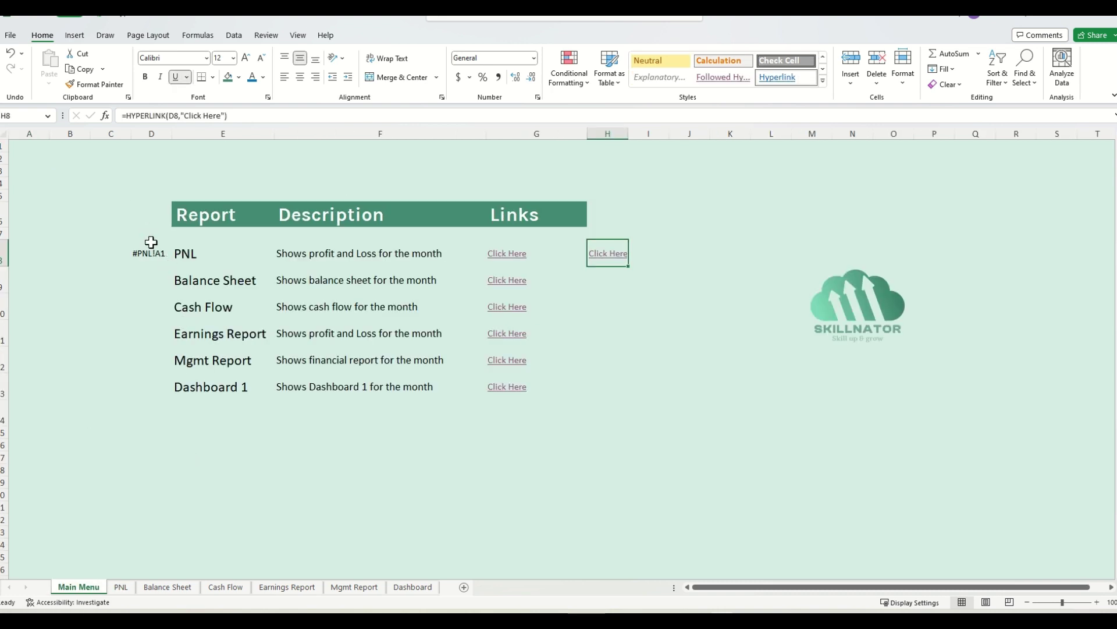
{"action": "left_click", "coordinate": [153, 247]}
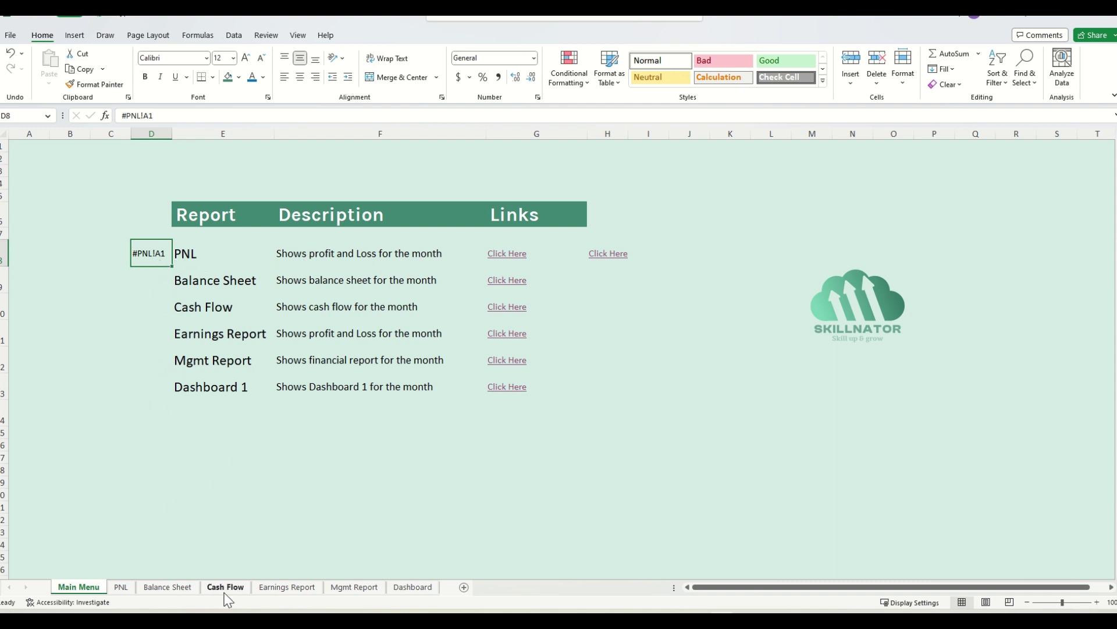
- Fill the H8 HYPERLINK formula down through H13 with Ctrl+D
{"action": "left_click", "coordinate": [656, 250]}
{"action": "key", "text": "Left"}
{"action": "key", "text": "shift+Down"}
{"action": "key", "text": "shift+Down"}
{"action": "key", "text": "shift+Down"}
{"action": "key", "text": "shift+Down"}
{"action": "key", "text": "shift+Down"}
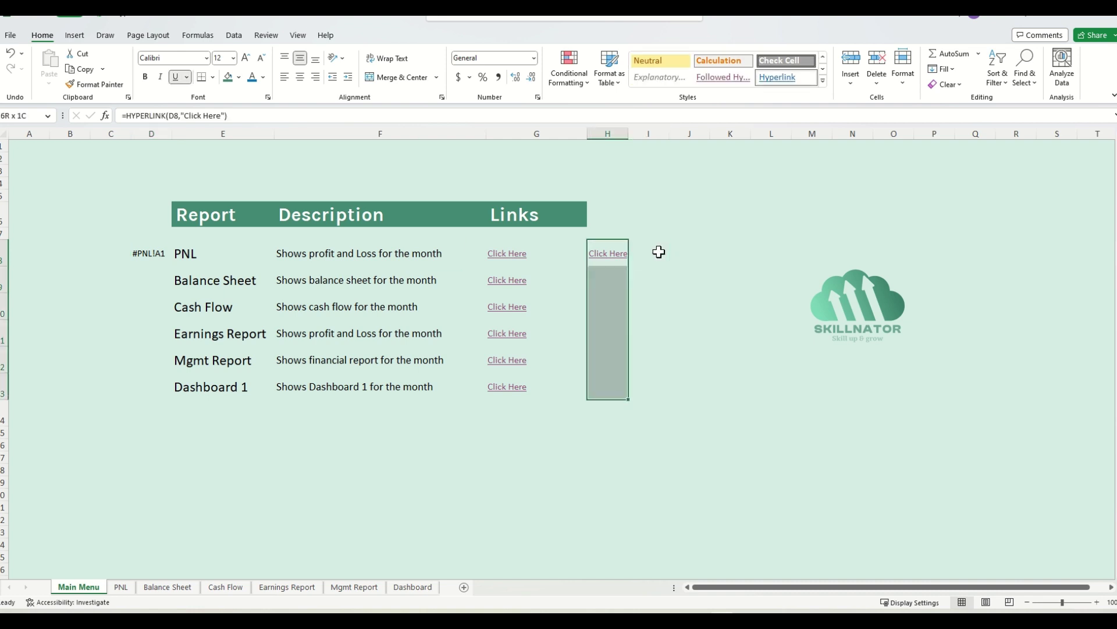
{"action": "key", "text": "ctrl+d"}
{"action": "key", "text": "Down"}
{"action": "key", "text": "Down"}
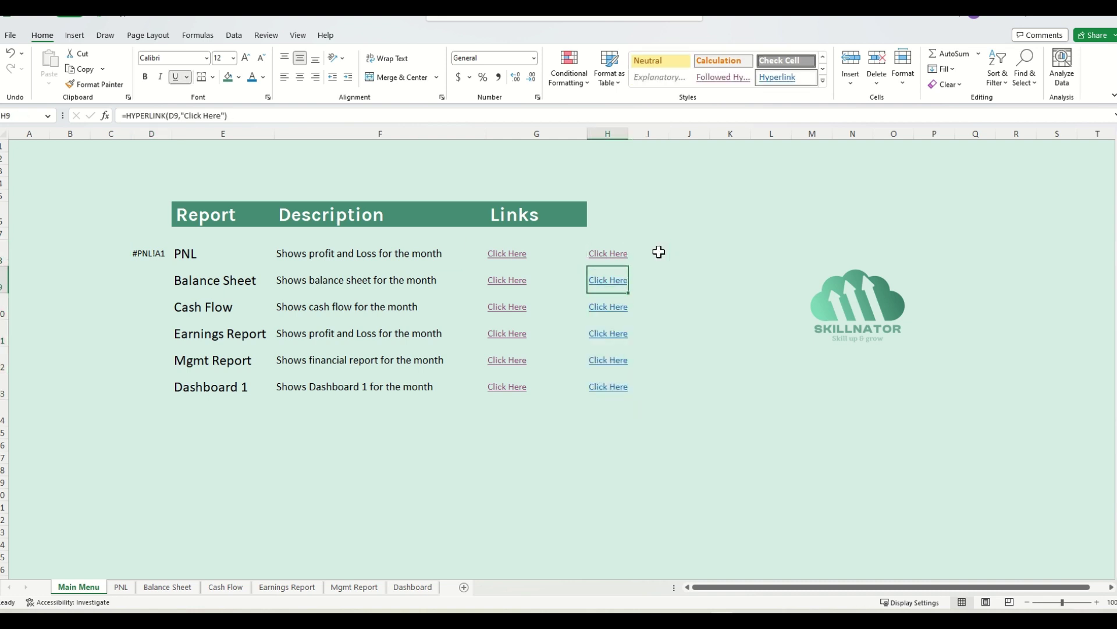
{"action": "left_click", "coordinate": [150, 254]}
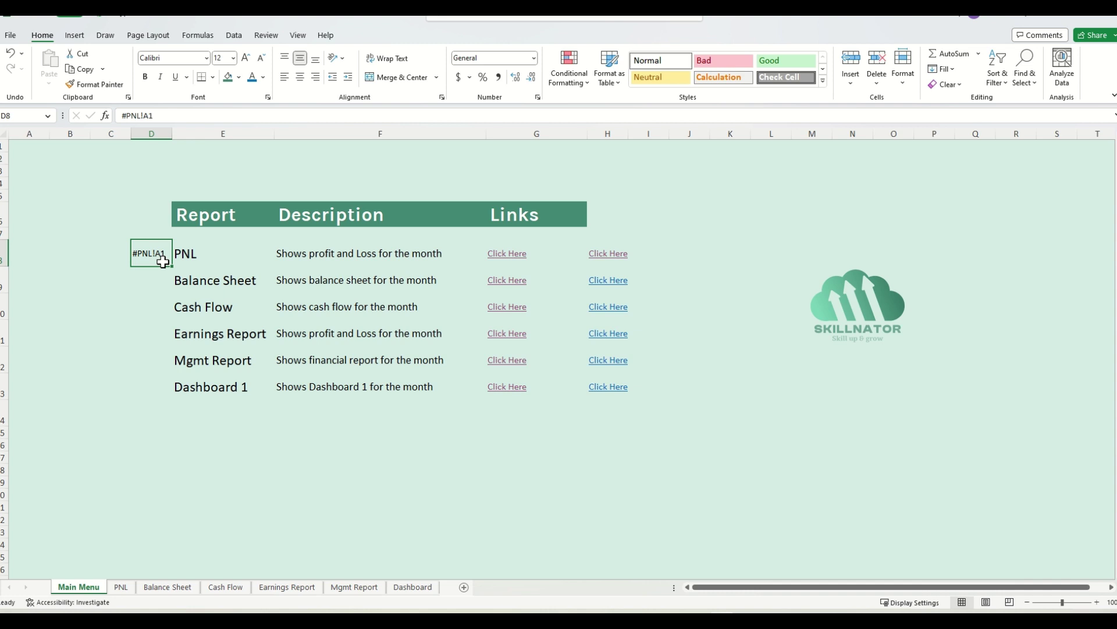
- Enter =CONCATENATE("#",E8,"!A1") in D8 to build the PNL link address
{"action": "type", "text": "=conc"}
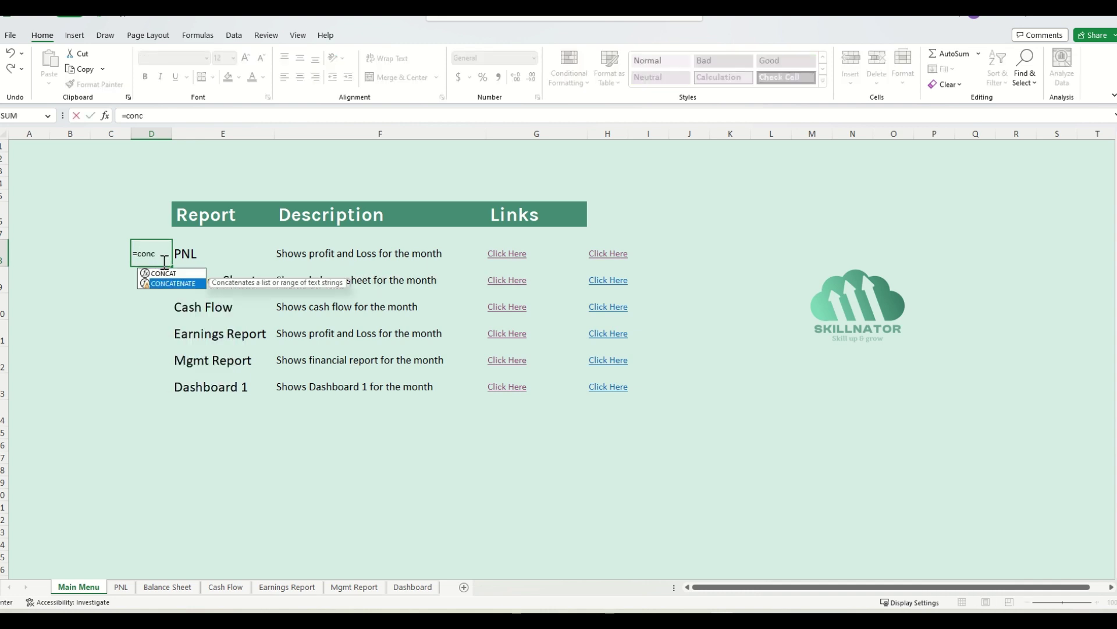
{"action": "key", "text": "Tab"}
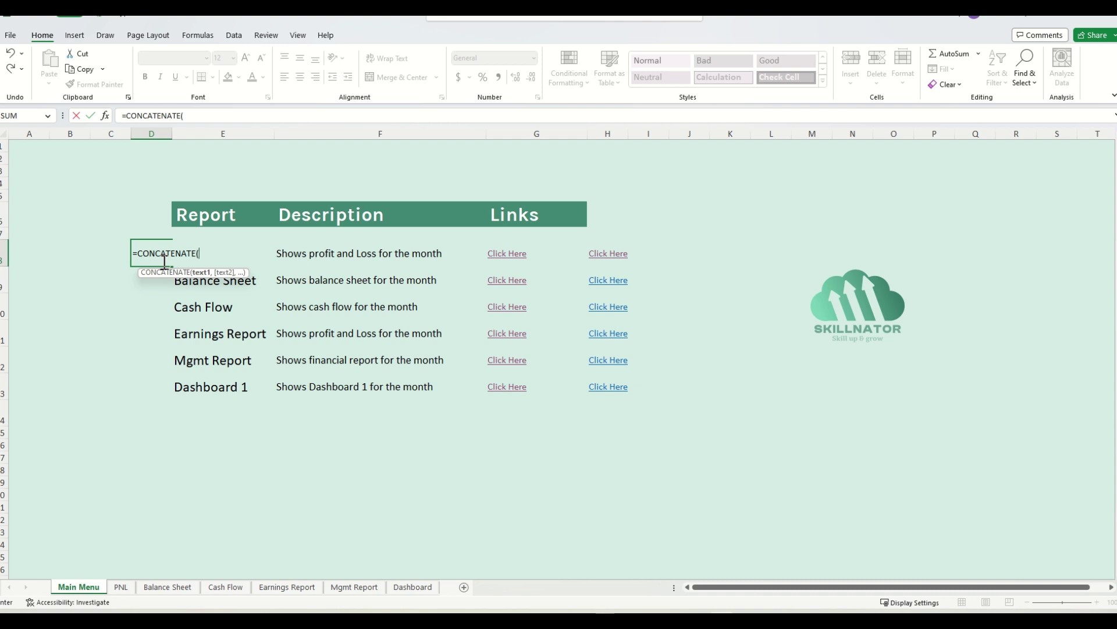
{"action": "type", "text": "\"#\","}
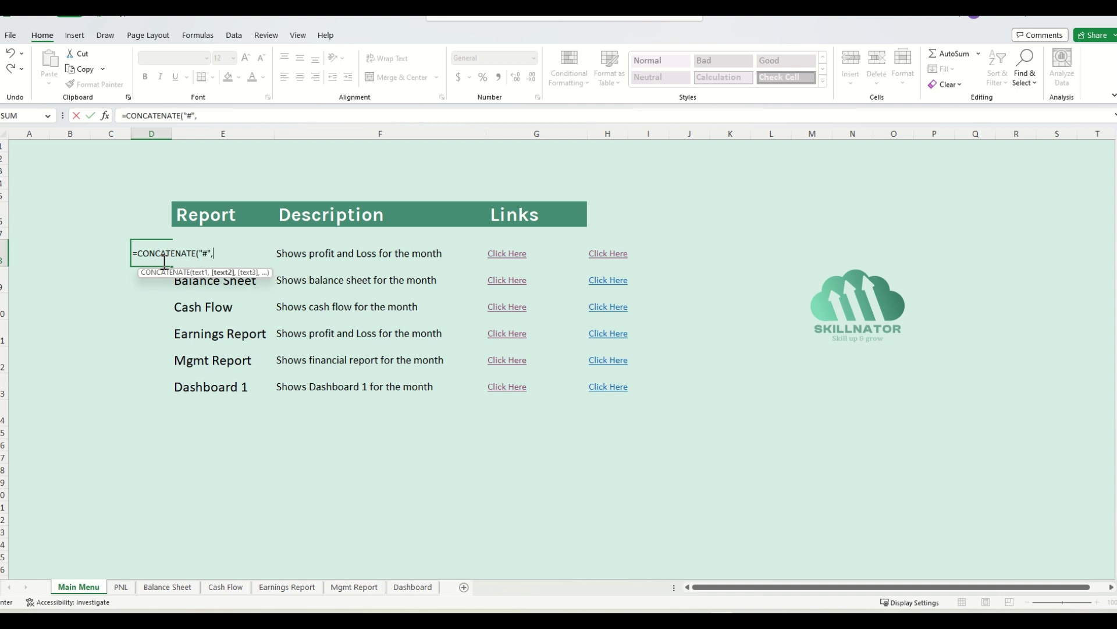
{"action": "key", "text": "Right"}
{"action": "type", "text": ","}
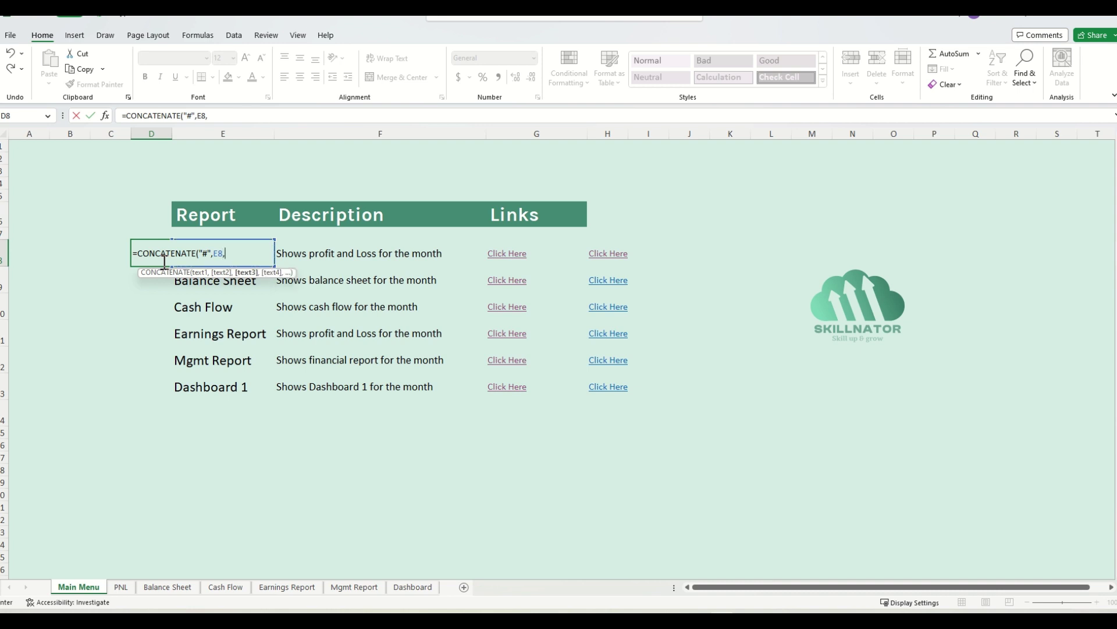
{"action": "type", "text": "\"!A1\")"}
{"action": "key", "text": "Return"}
- Fill the D8 address formula down to D13 with Ctrl+D
{"action": "key", "text": "Right"}
{"action": "key", "text": "ctrl+Down"}
{"action": "key", "text": "Left"}
{"action": "key", "text": "ctrl+shift+Up"}
{"action": "key", "text": "ctrl+d"}
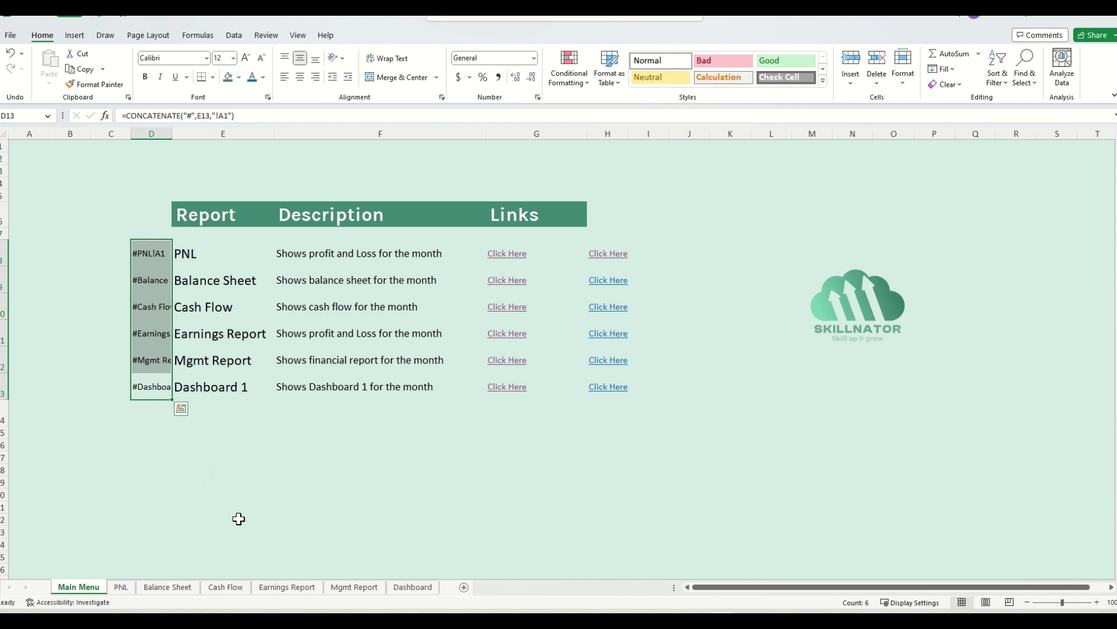
- Test the Balance Sheet link in H9, dismiss the invalid-reference warning, and autofit column D
{"action": "left_click", "coordinate": [613, 319]}
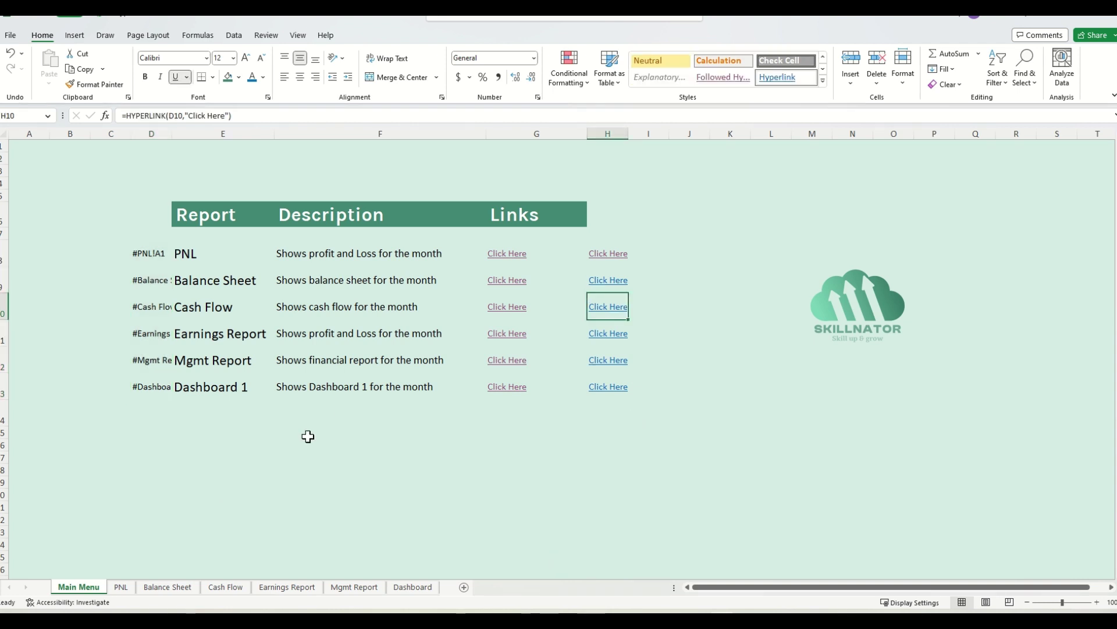
{"action": "left_click", "coordinate": [614, 283]}
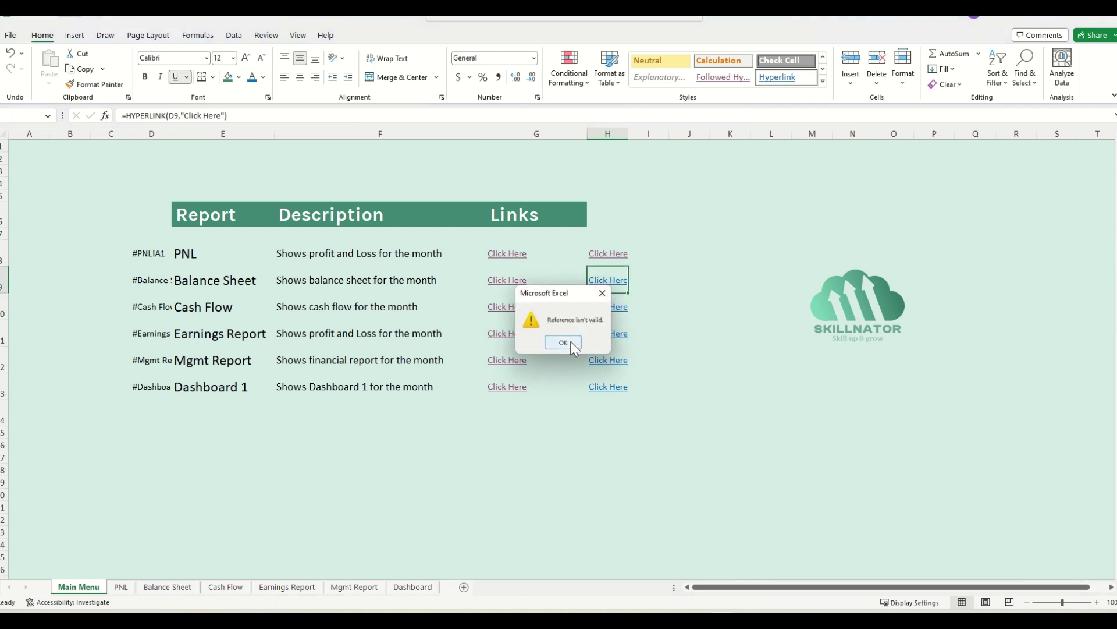
{"action": "left_click", "coordinate": [571, 343]}
{"action": "left_click", "coordinate": [160, 283]}
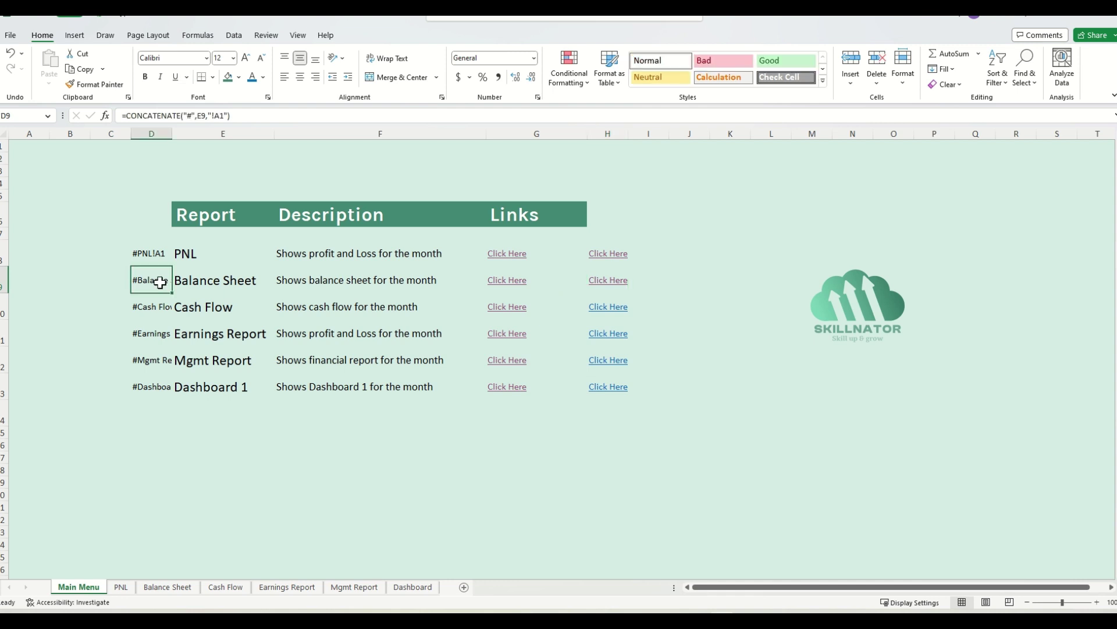
{"action": "double_click", "coordinate": [176, 133]}
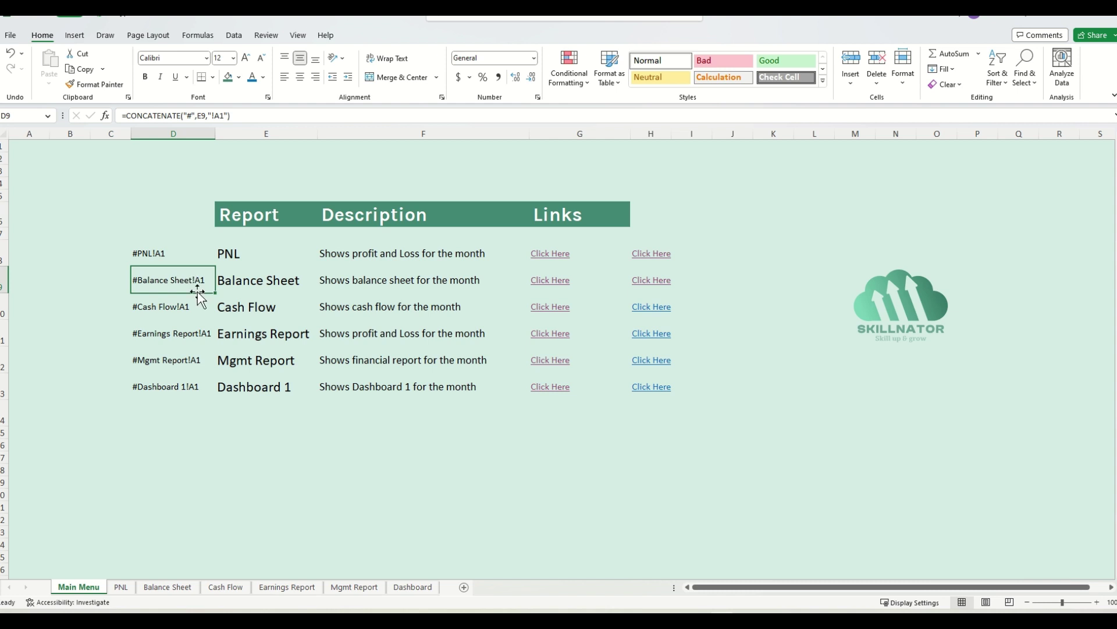
- Edit D9's formula to wrap E9 in single quotes, giving #'Balance Sheet'!A1
{"action": "left_click", "coordinate": [199, 115]}
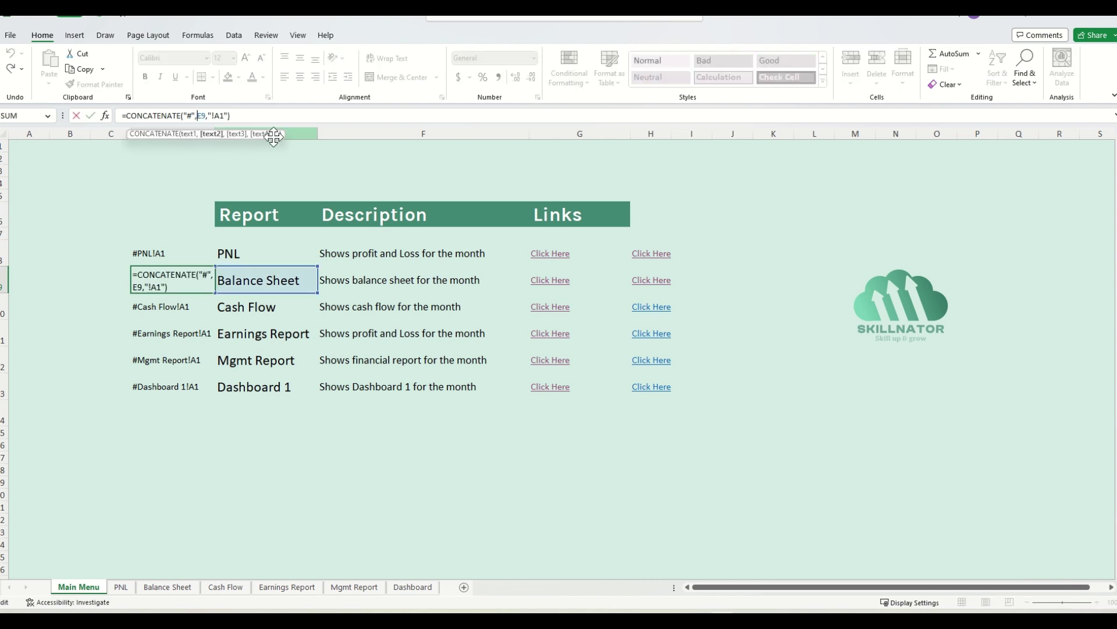
{"action": "type", "text": ","}
{"action": "key", "text": "Left"}
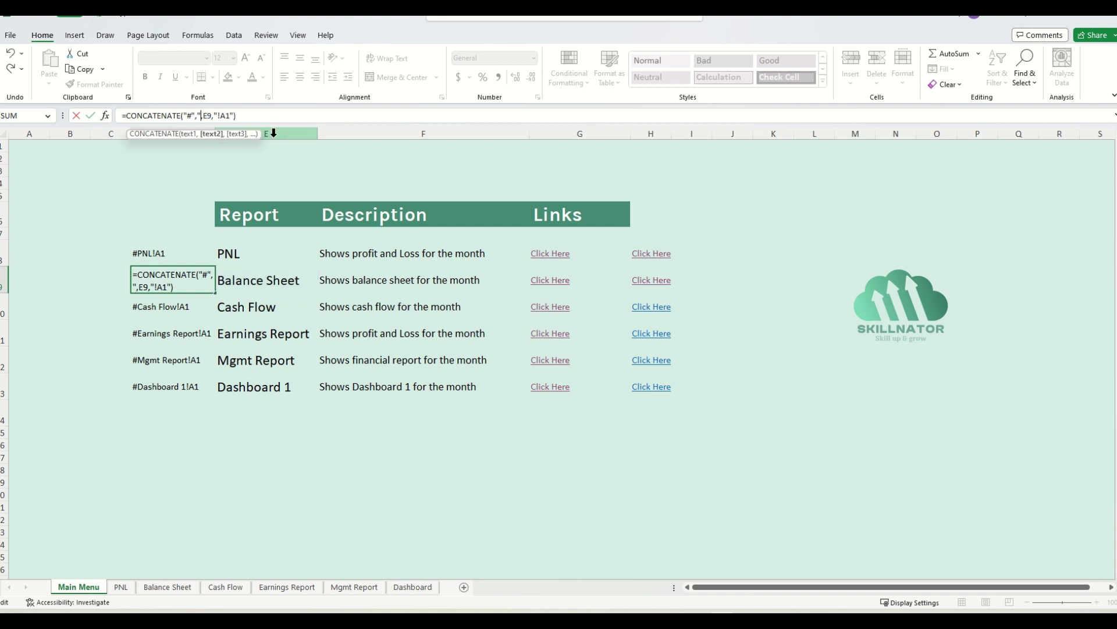
{"action": "type", "text": "\"\""}
{"action": "key", "text": "Right"}
{"action": "key", "text": "Right"}
{"action": "key", "text": "Right"}
{"action": "key", "text": "Right"}
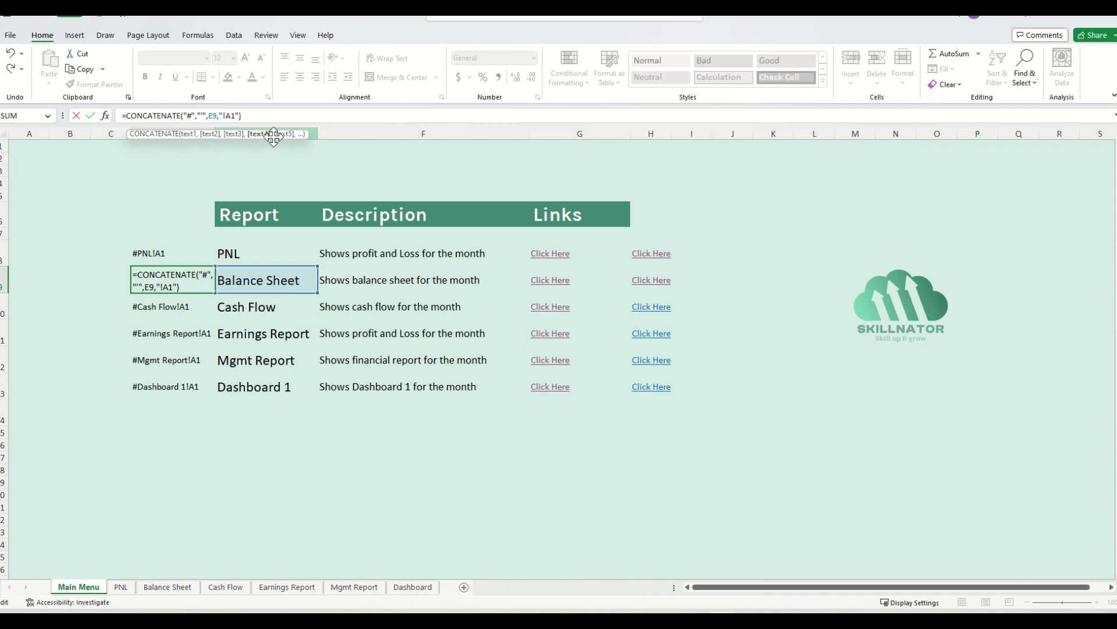
{"action": "type", "text": ","}
{"action": "key", "text": "BackSpace"}
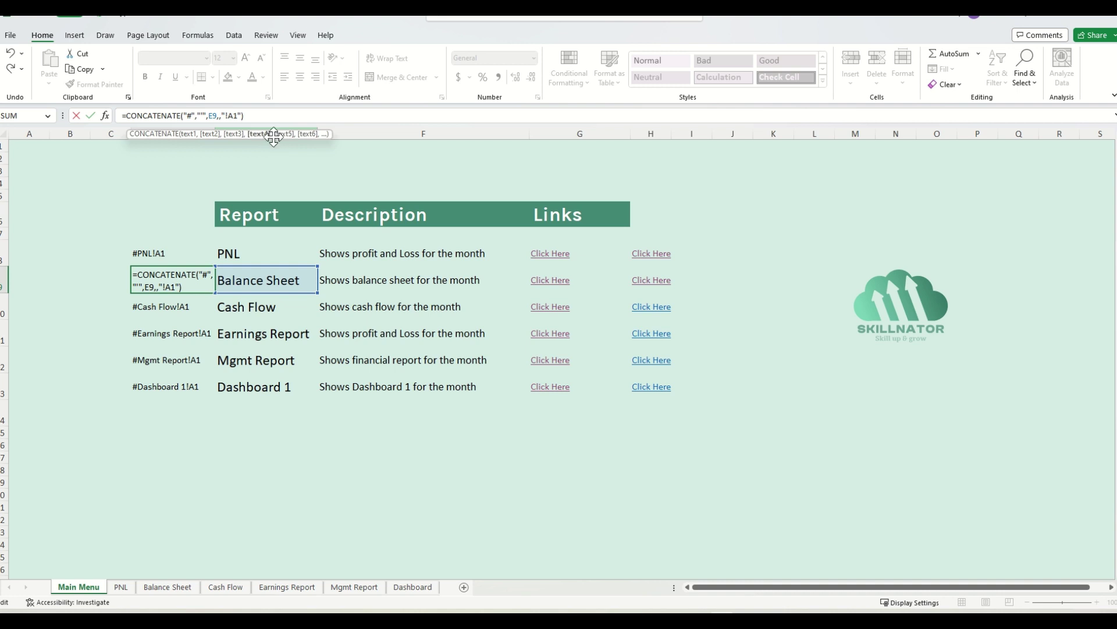
{"action": "type", "text": "\"\""}
{"action": "key", "text": "ctrl+Return"}
- Fill the quoted-name formula down to D13 and paste a copy into D8
{"action": "key", "text": "shift+Down"}
{"action": "key", "text": "shift+Down"}
{"action": "key", "text": "shift+Down"}
{"action": "key", "text": "shift+Down"}
{"action": "key", "text": "ctrl+d"}
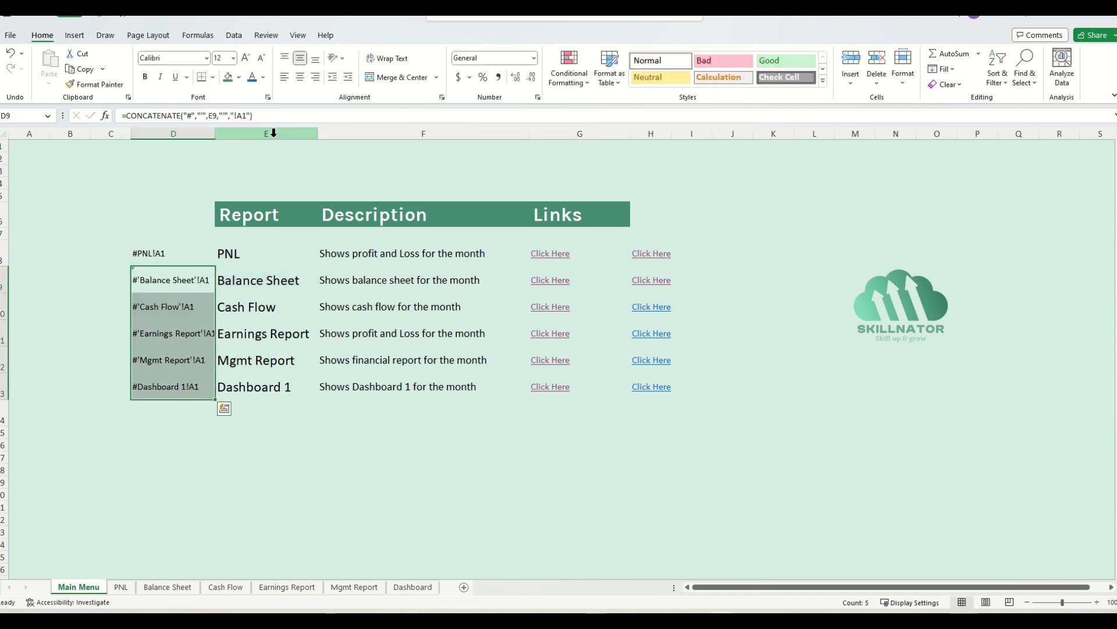
{"action": "key", "text": "shift+Up"}
{"action": "key", "text": "shift+Up"}
{"action": "key", "text": "shift+Up"}
{"action": "key", "text": "shift+Up"}
{"action": "key", "text": "ctrl+c"}
{"action": "key", "text": "Up"}
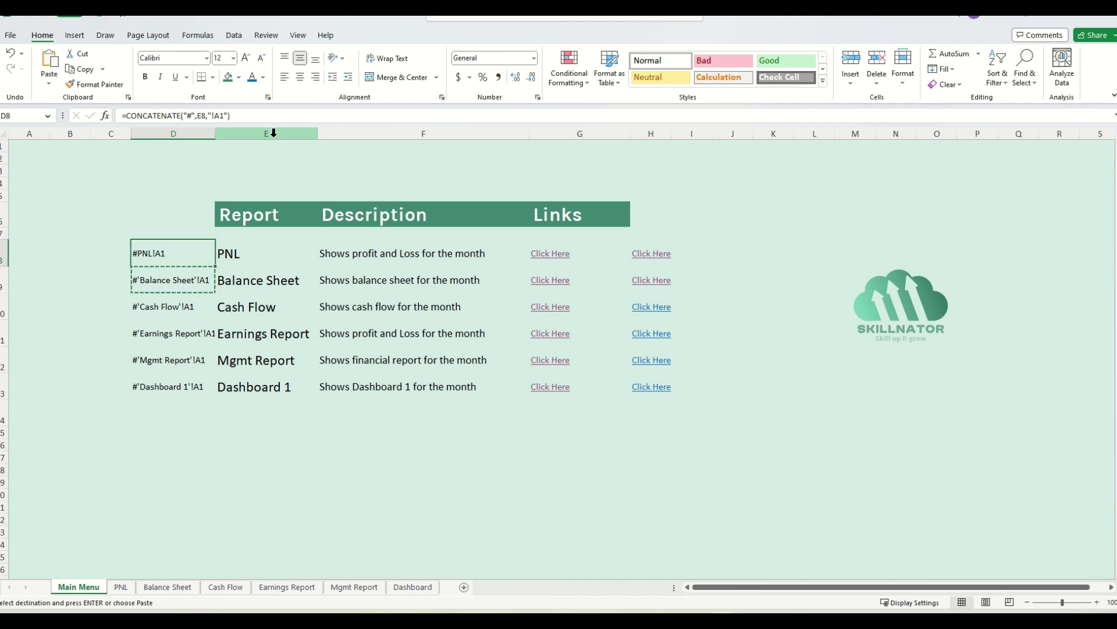
{"action": "key", "text": "ctrl+v"}
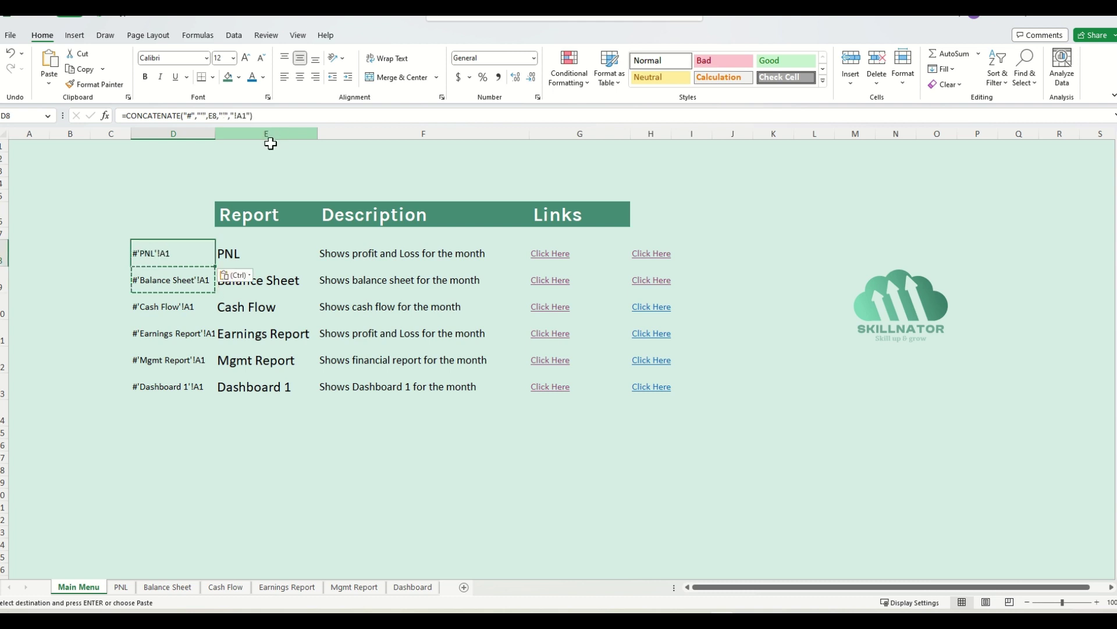
{"action": "key", "text": "Down"}
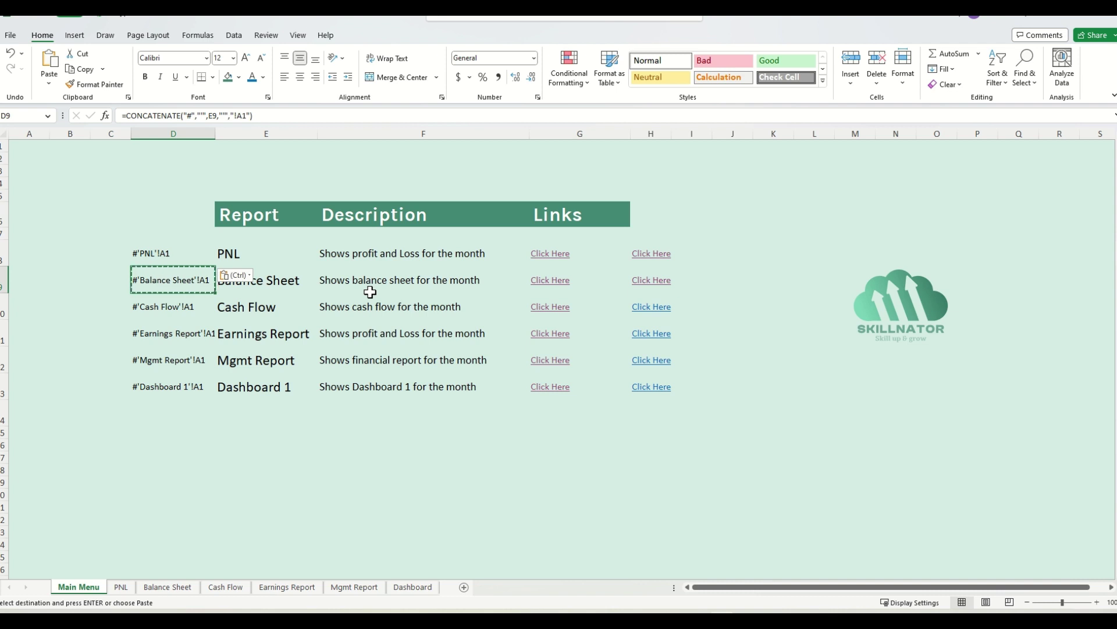
{"action": "left_click", "coordinate": [660, 282]}
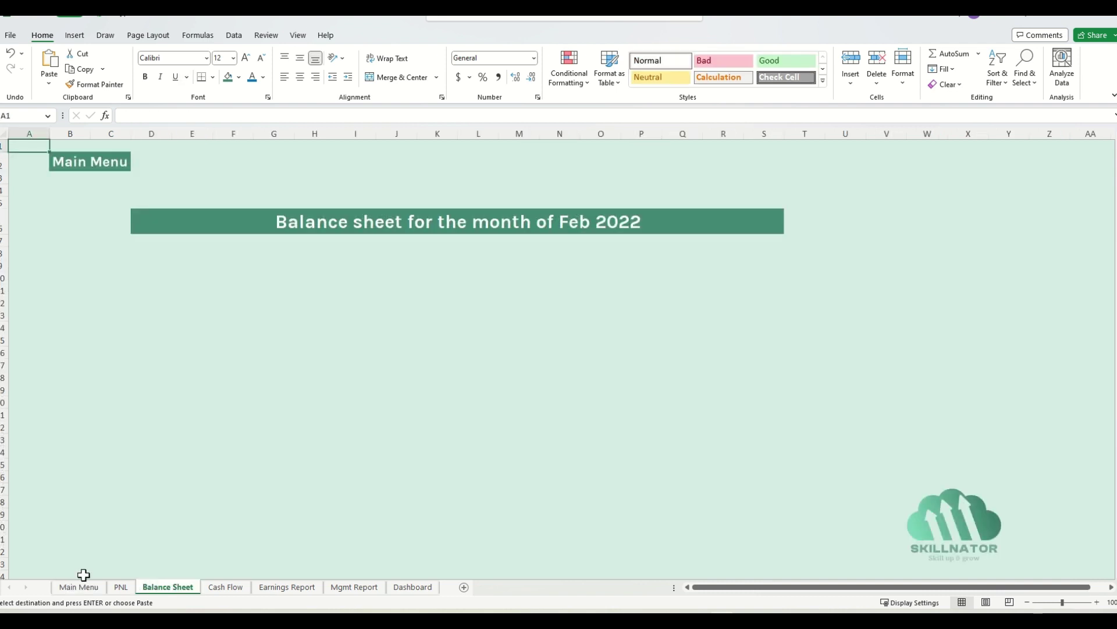
{"action": "left_click", "coordinate": [73, 164]}
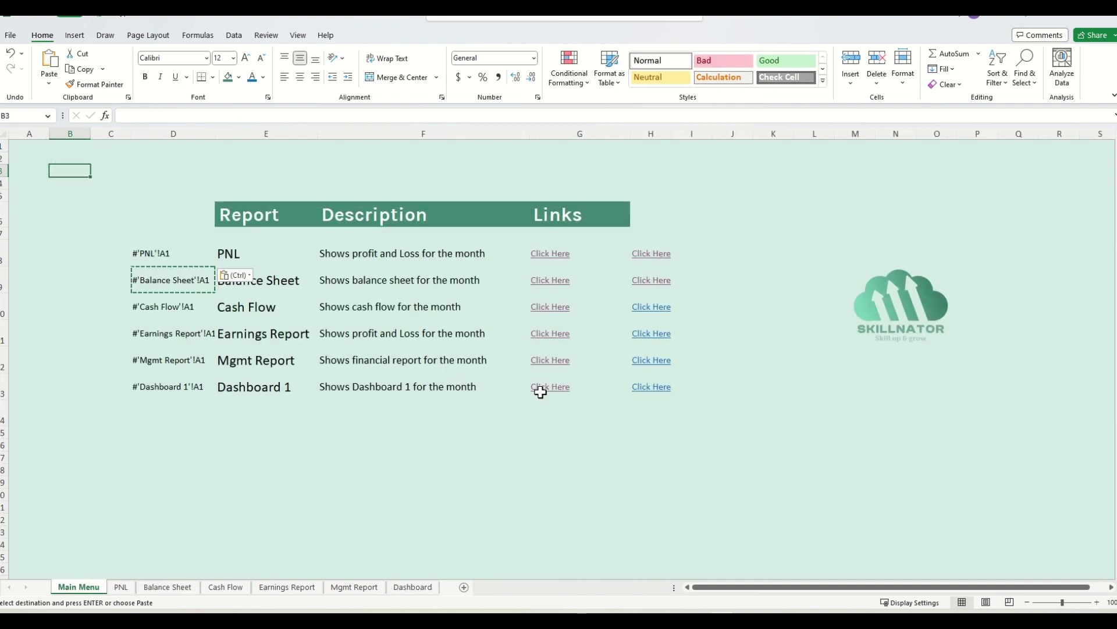
{"action": "left_click", "coordinate": [651, 362]}
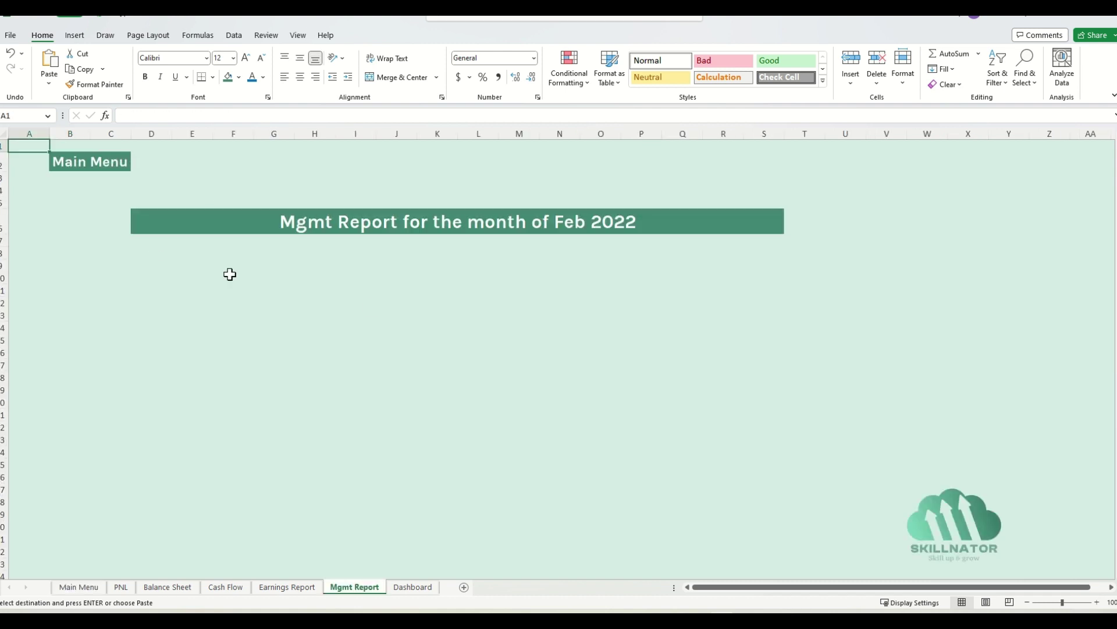
{"action": "left_click", "coordinate": [75, 168]}
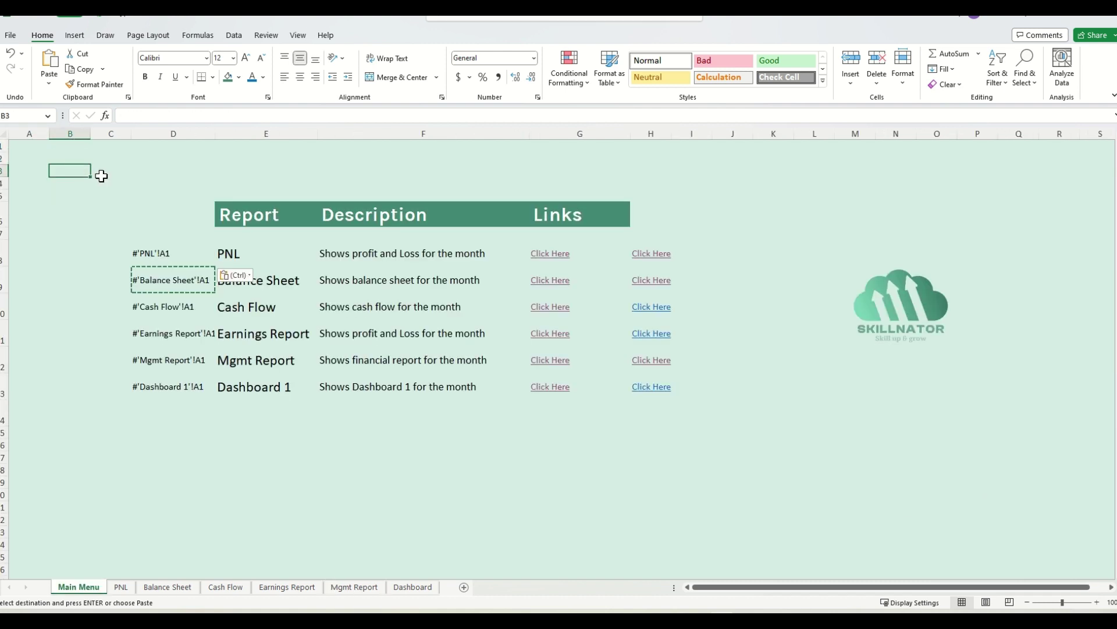
{"action": "left_click", "coordinate": [652, 253]}
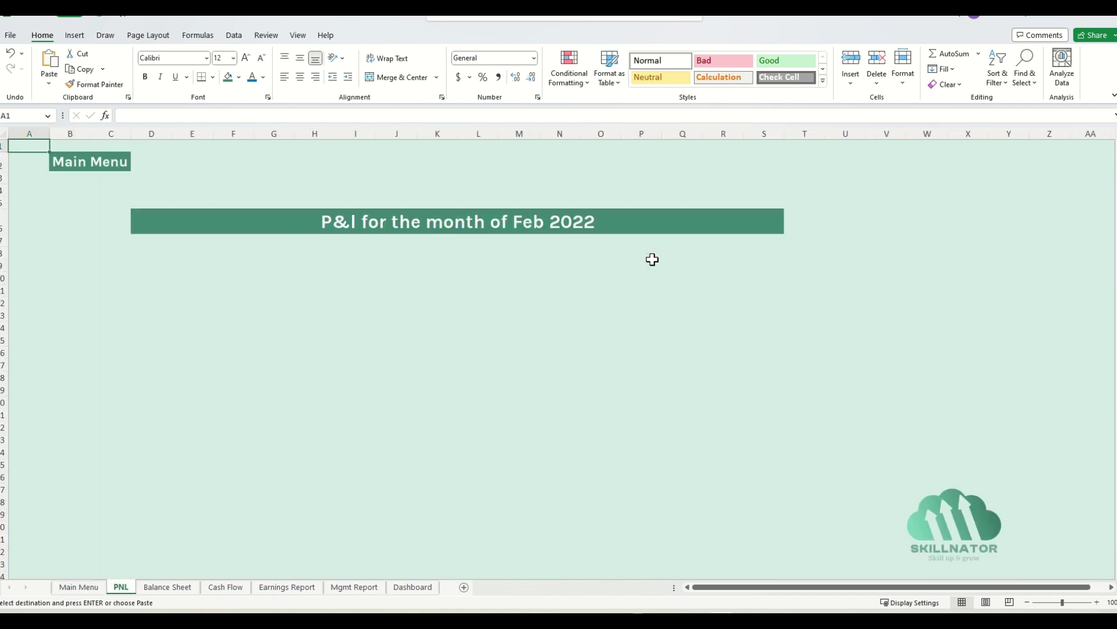
{"action": "left_click", "coordinate": [73, 165]}
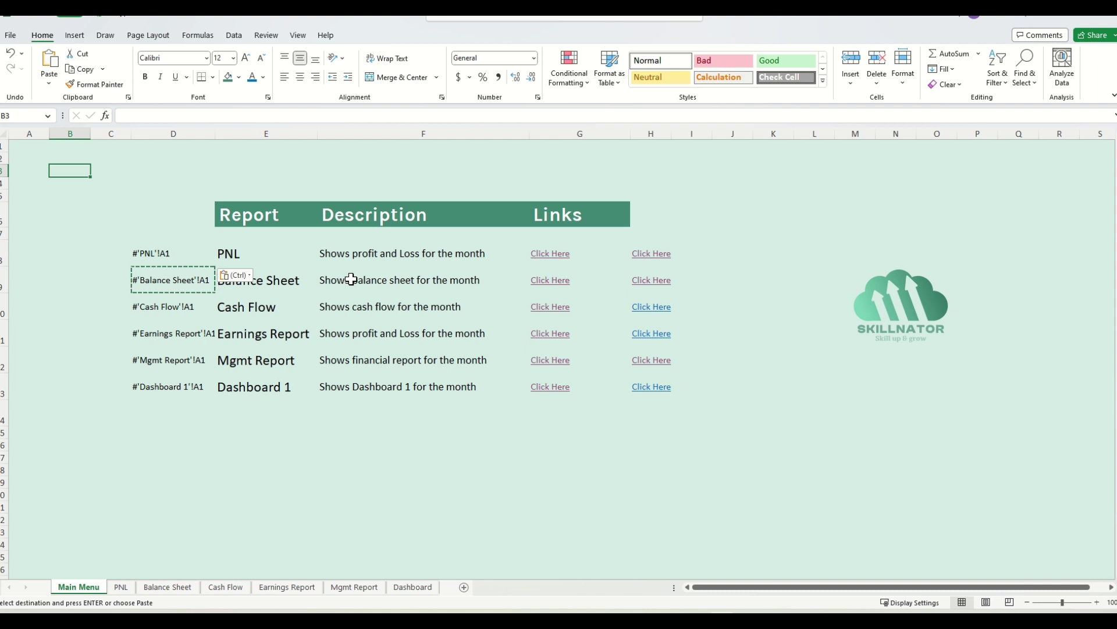
- Rename the PNL sheet to Profit, then test the first link and dismiss the invalid-reference warning
{"action": "left_click", "coordinate": [121, 587]}
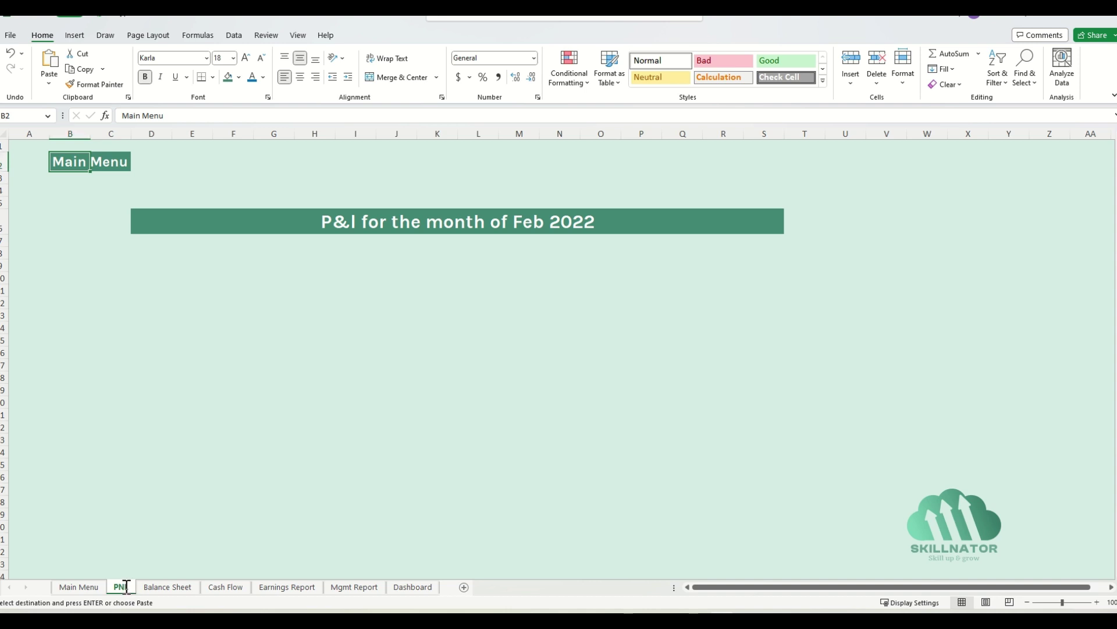
{"action": "type", "text": "Profity"}
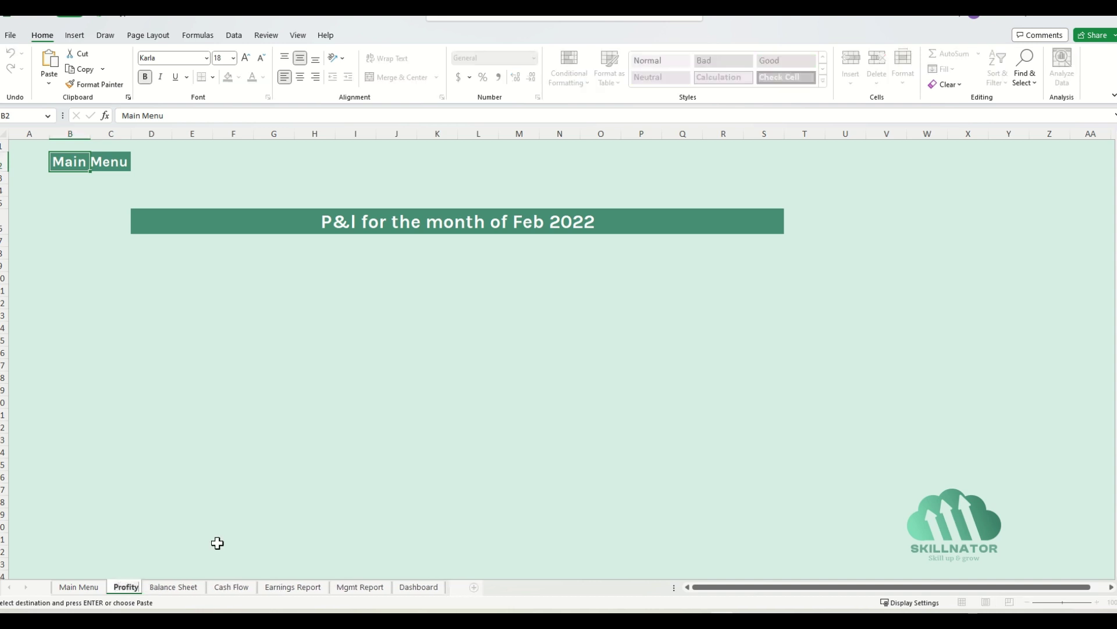
{"action": "key", "text": "Return"}
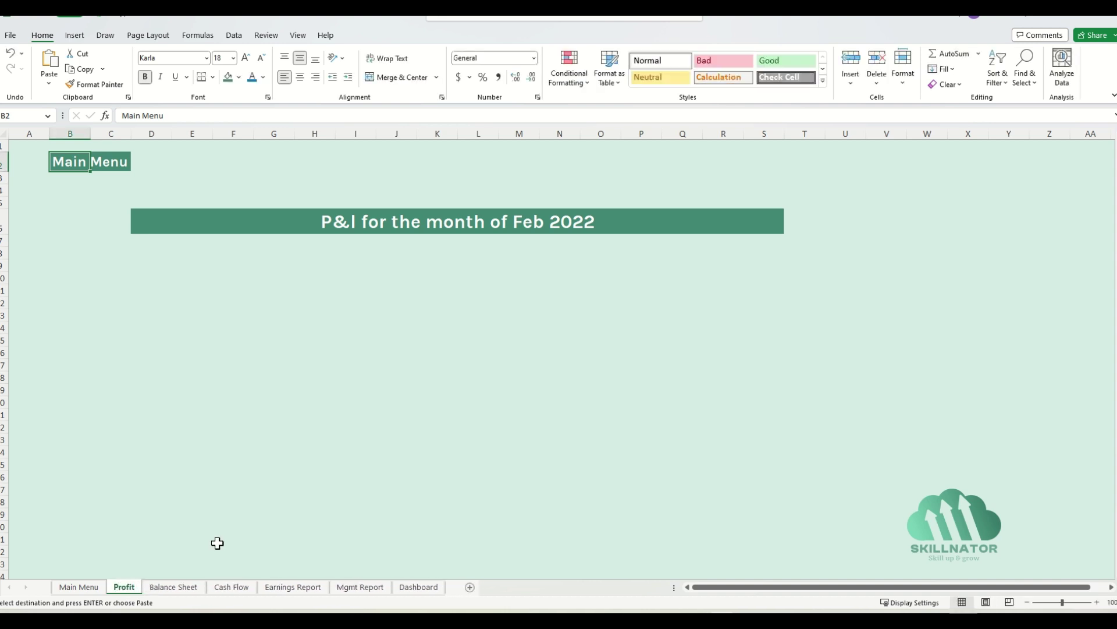
{"action": "left_click", "coordinate": [78, 587]}
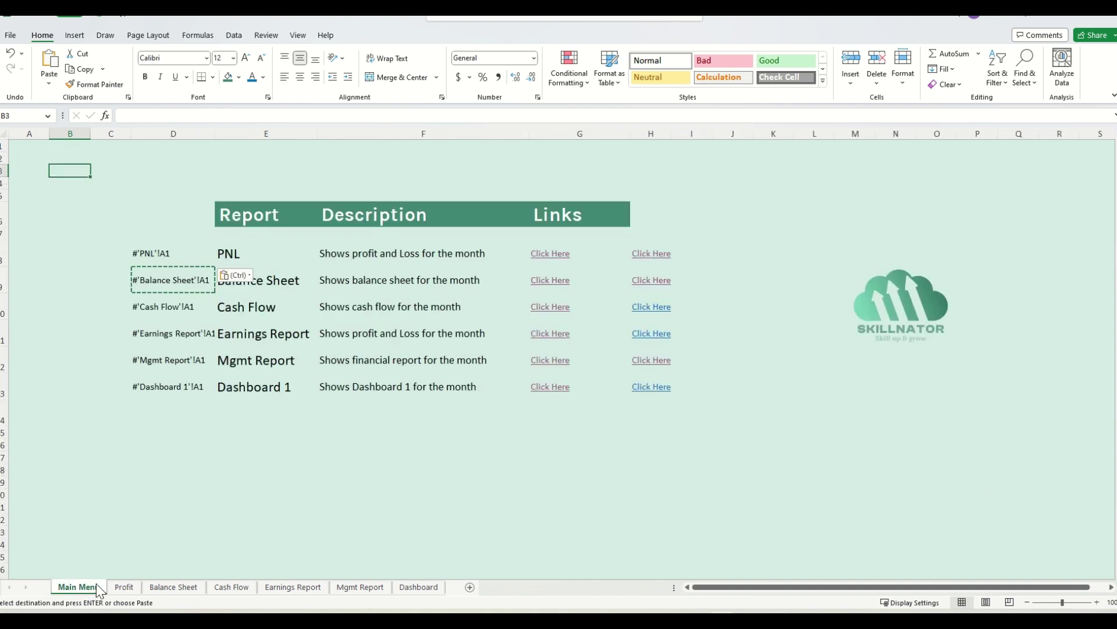
{"action": "left_click", "coordinate": [653, 254]}
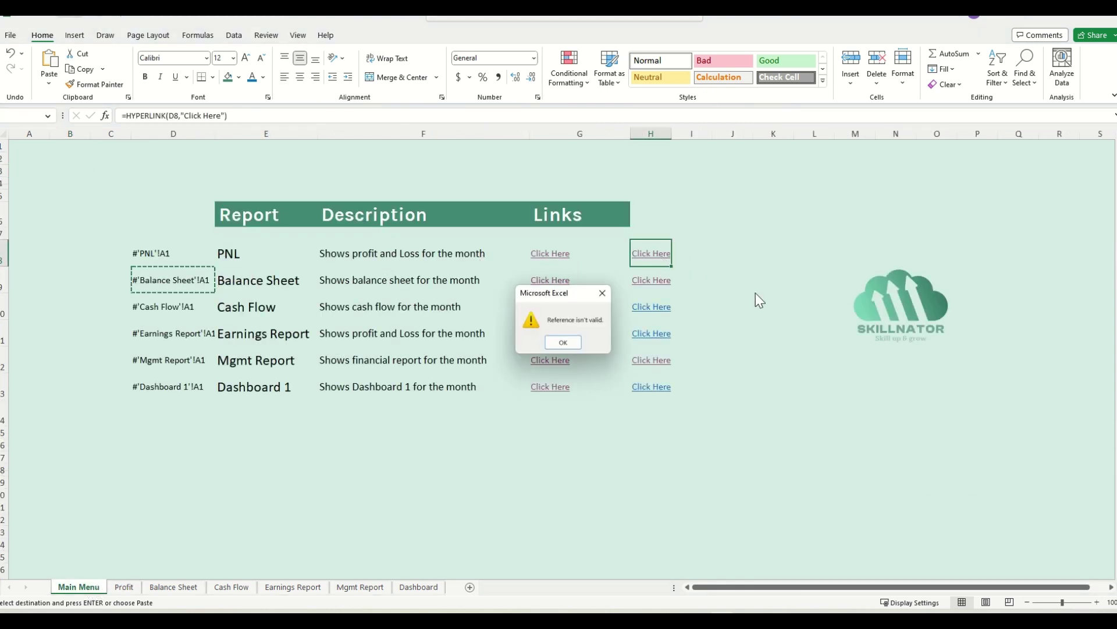
{"action": "left_click", "coordinate": [563, 342]}
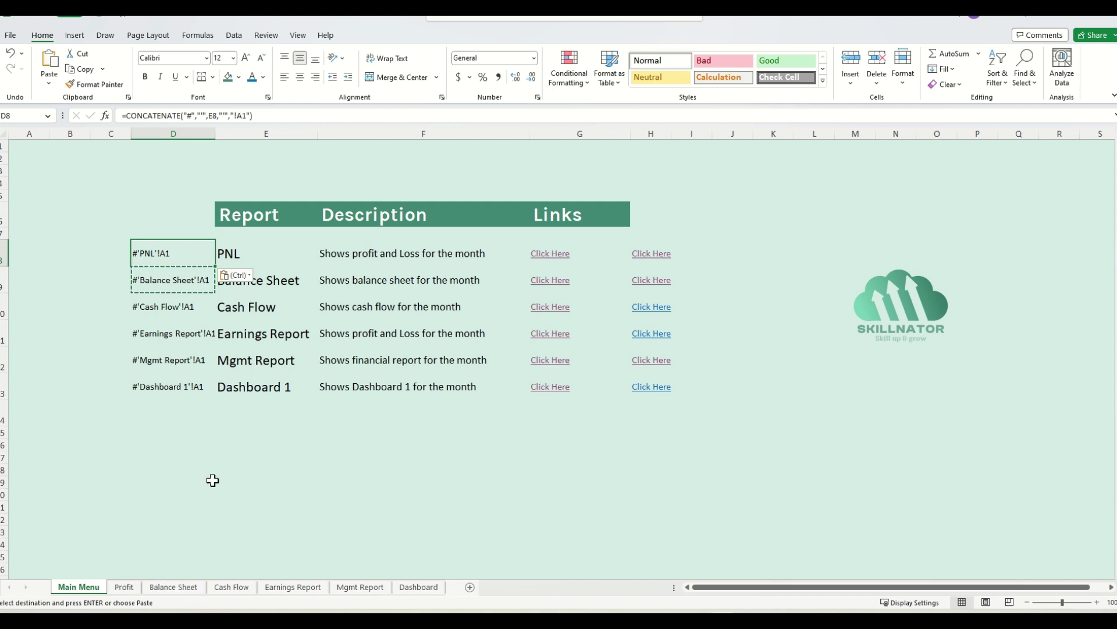
{"action": "left_click_drag", "start_coordinate": [261, 253], "coordinate": [255, 382]}
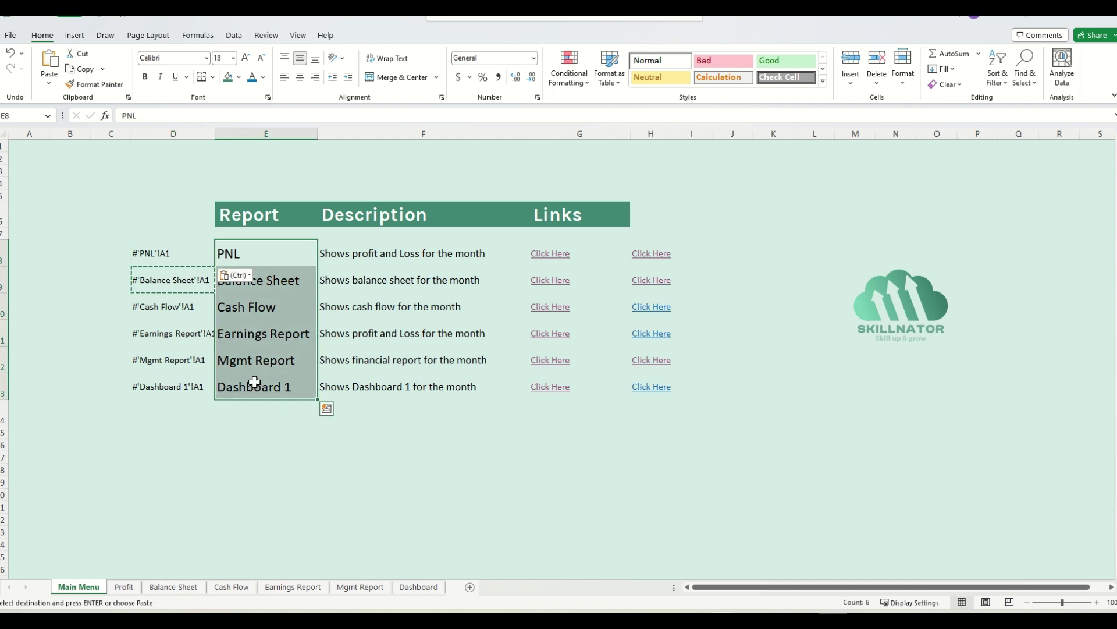
{"action": "left_click", "coordinate": [260, 249]}
{"action": "key", "text": "F2"}
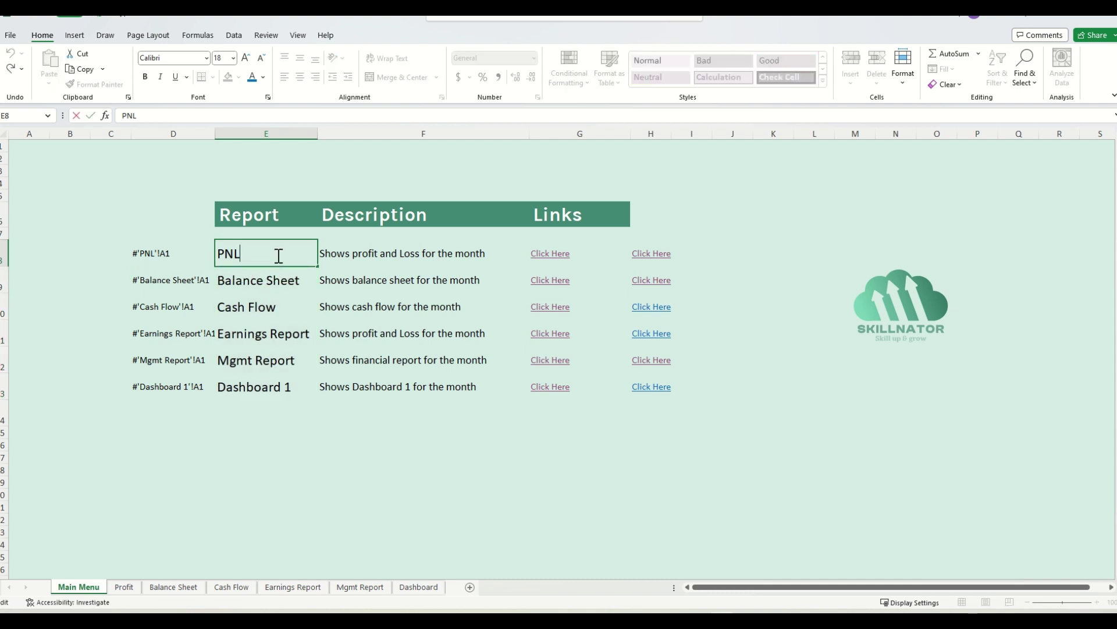
{"action": "key", "text": "Escape"}
{"action": "left_click_drag", "start_coordinate": [275, 253], "coordinate": [282, 396]}
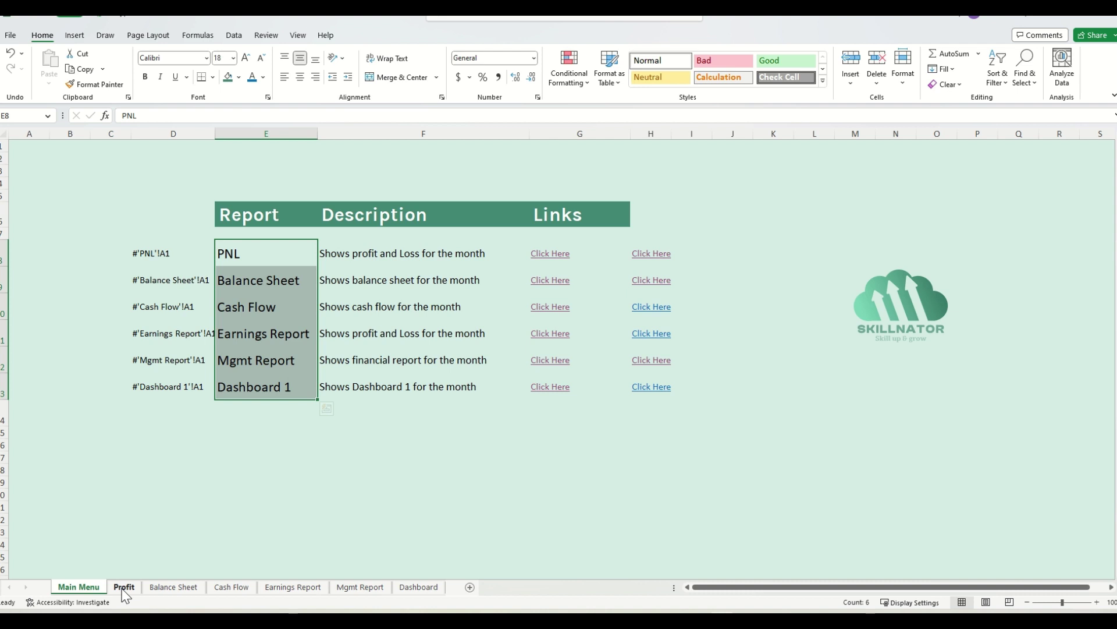
{"action": "left_click", "coordinate": [275, 248]}
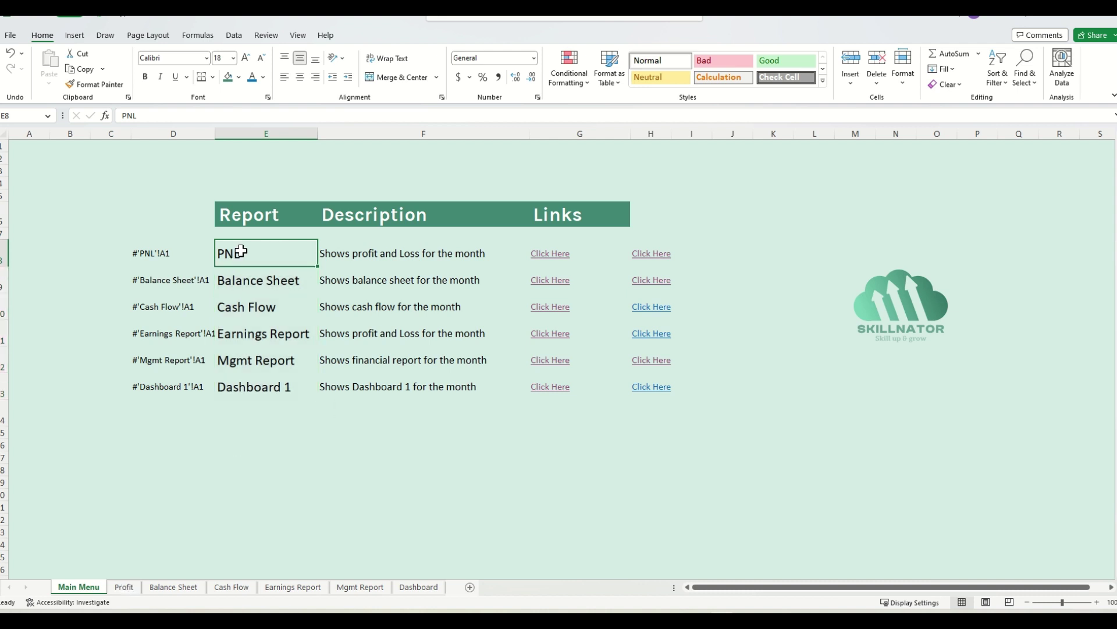
{"action": "left_click", "coordinate": [174, 447]}
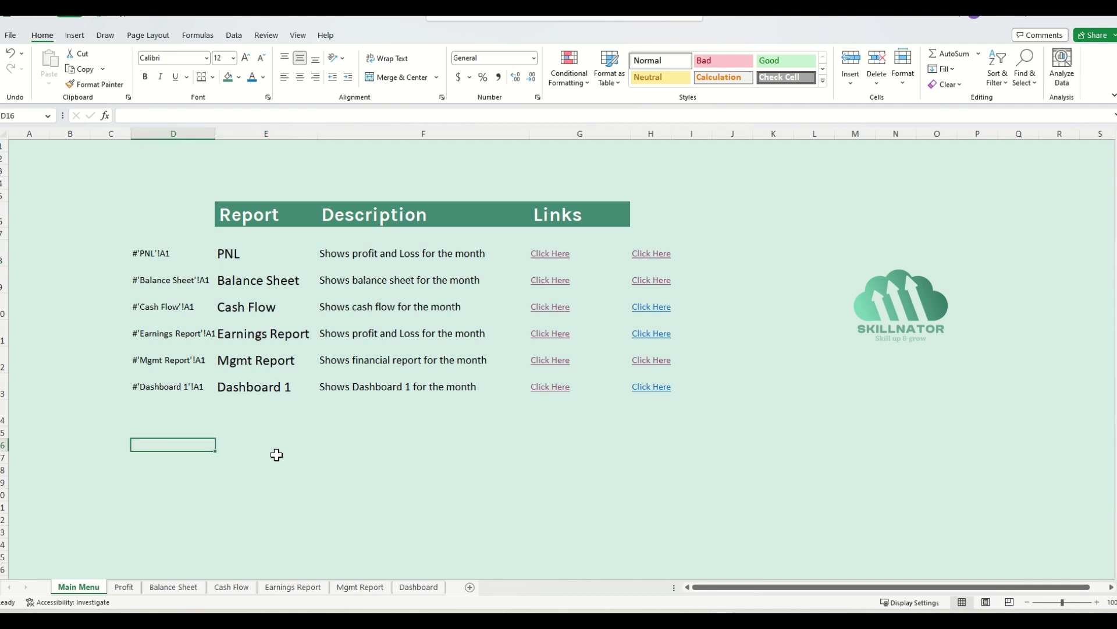
- Type the labels cell in D16 and textafter in D17
{"action": "type", "text": "cell"}
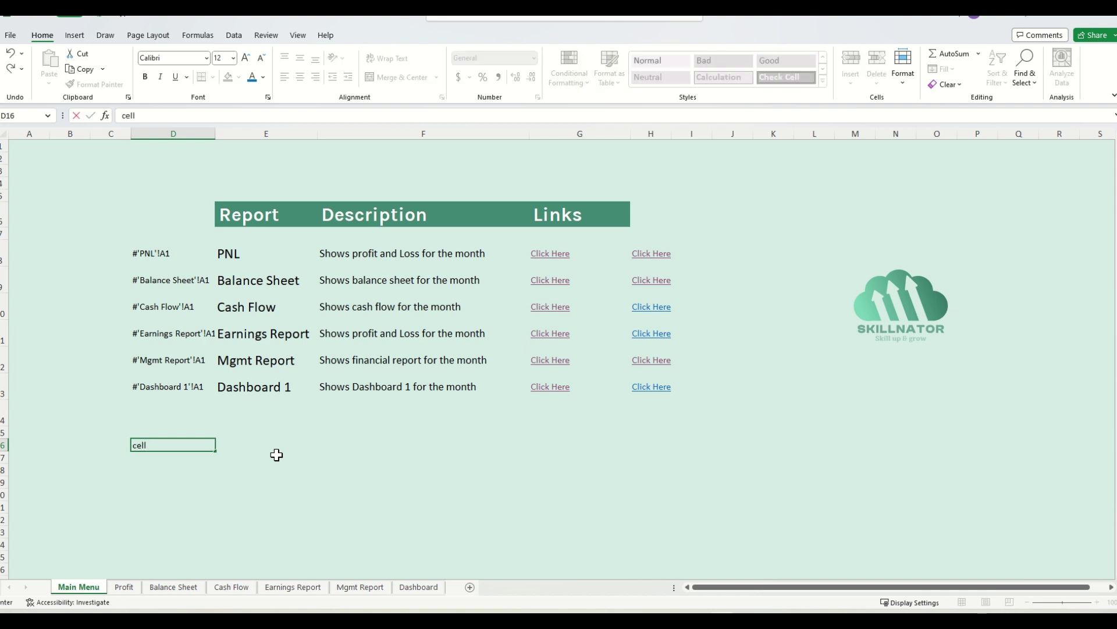
{"action": "key", "text": "Return"}
{"action": "type", "text": "tex"}
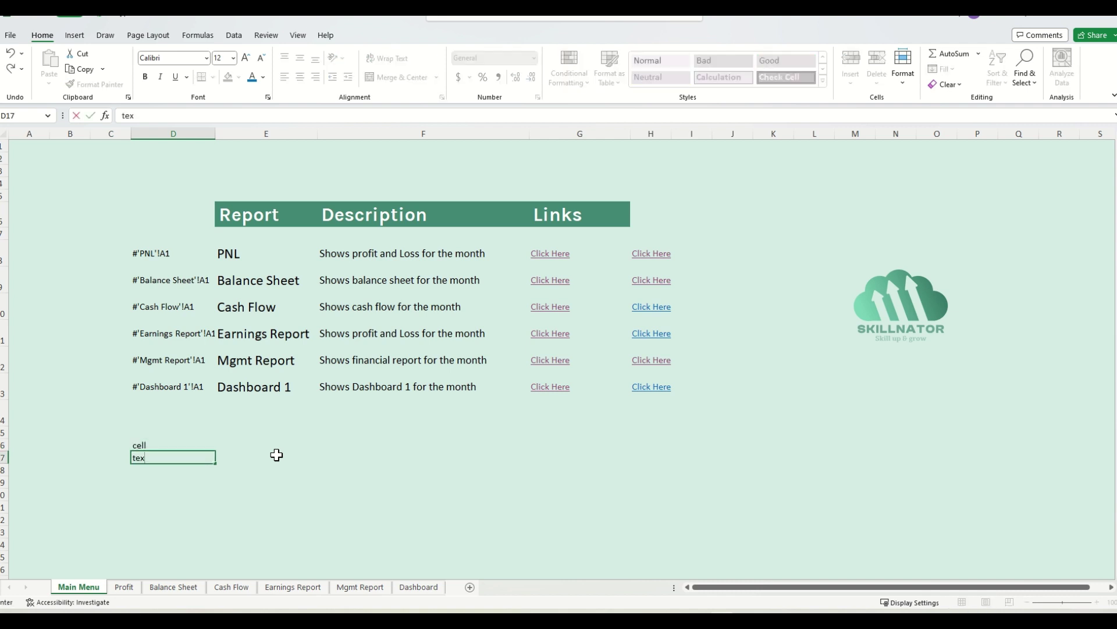
{"action": "type", "text": "tafter"}
{"action": "key", "text": "Return"}
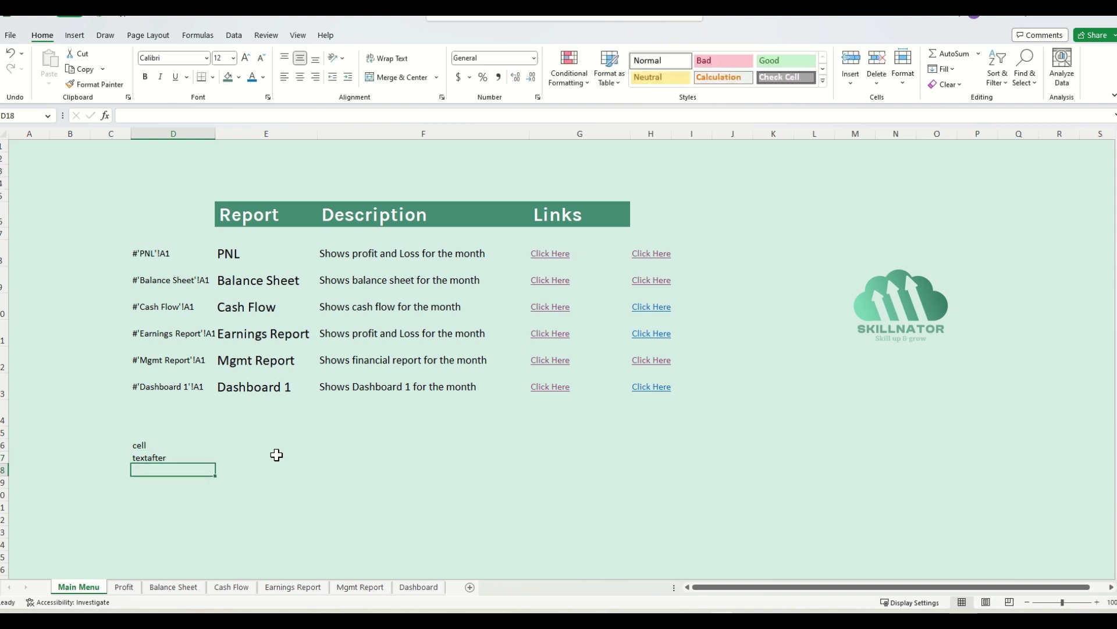
{"action": "key", "text": "Return"}
- Enter =CELL("filename",A1) in D19 to show the workbook path and sheet name
{"action": "type", "text": "="}
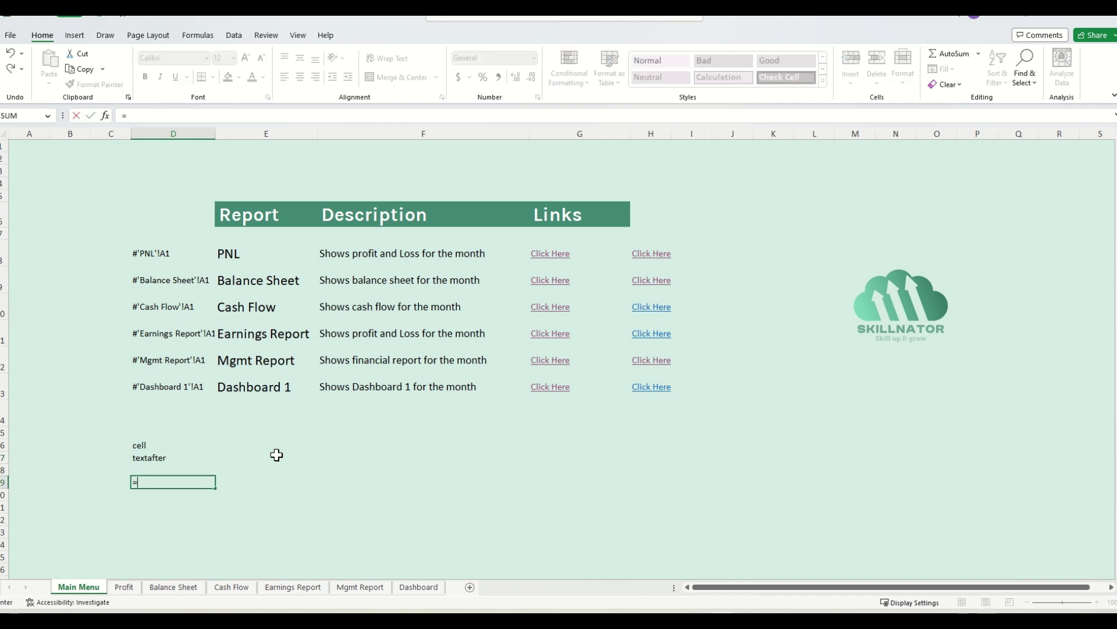
{"action": "type", "text": "cell"}
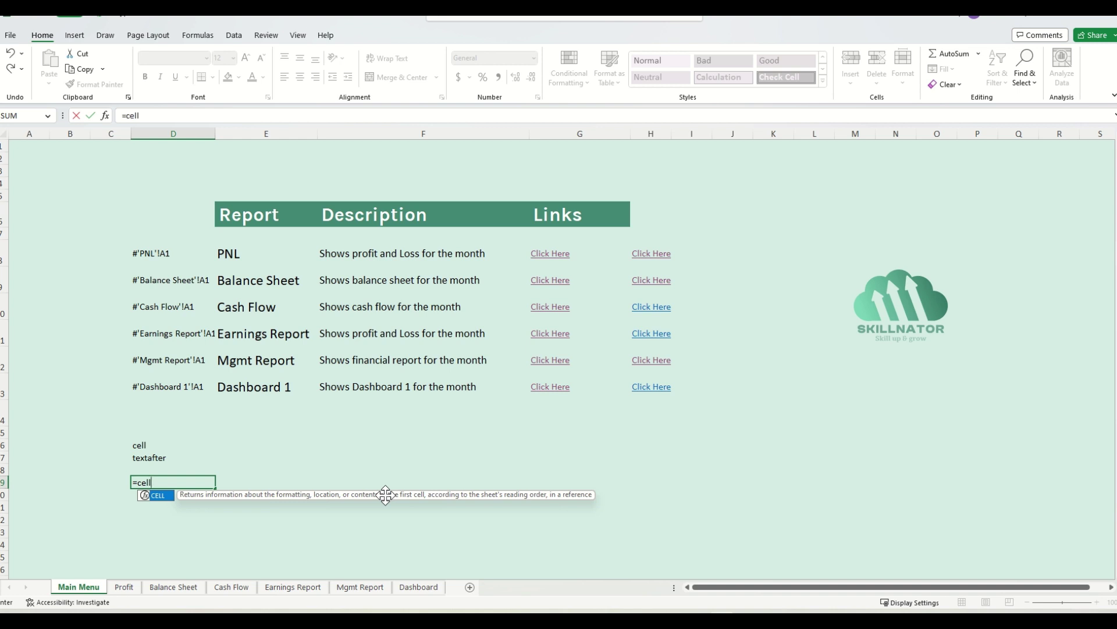
{"action": "key", "text": "Tab"}
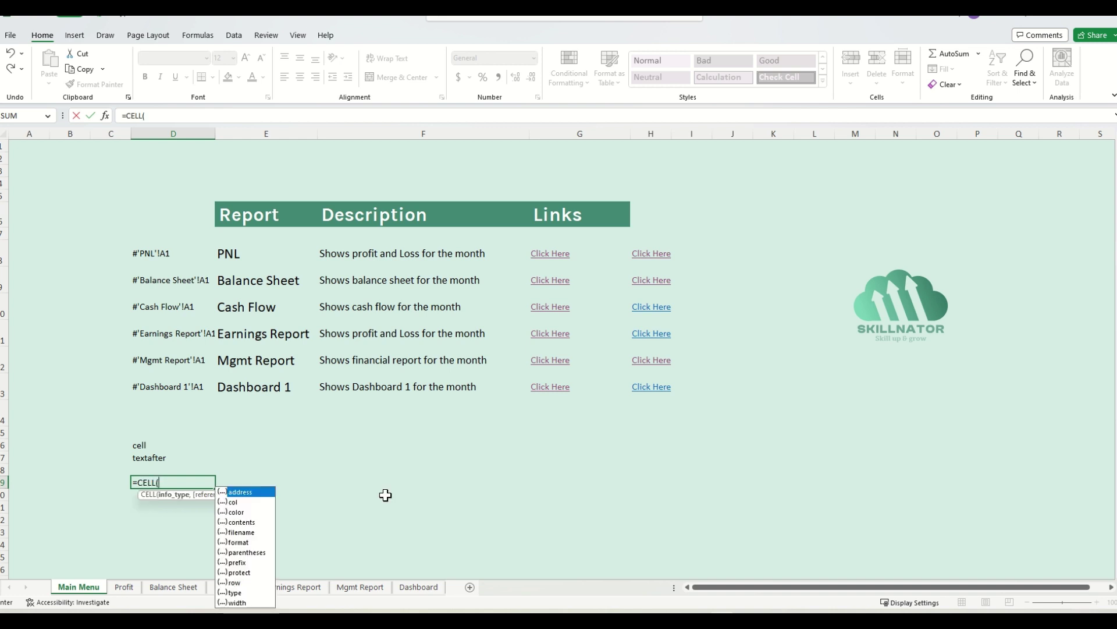
{"action": "key", "text": "Down"}
{"action": "key", "text": "Down"}
{"action": "key", "text": "Down"}
{"action": "key", "text": "Down"}
{"action": "key", "text": "Down"}
{"action": "key", "text": "Down"}
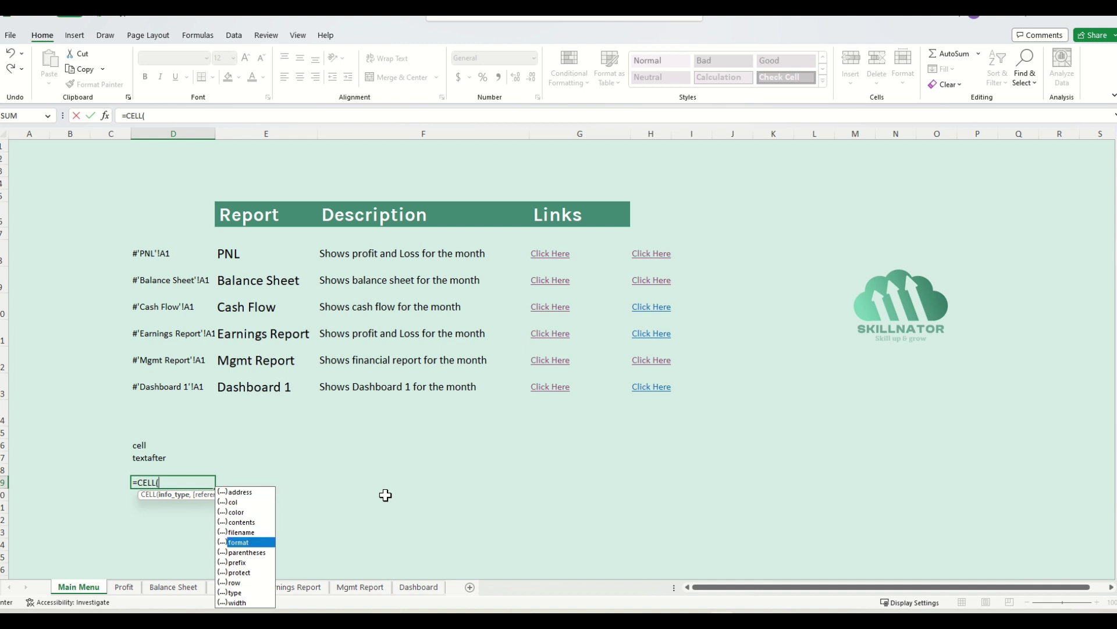
{"action": "key", "text": "Up"}
{"action": "key", "text": "Up"}
{"action": "key", "text": "Tab"}
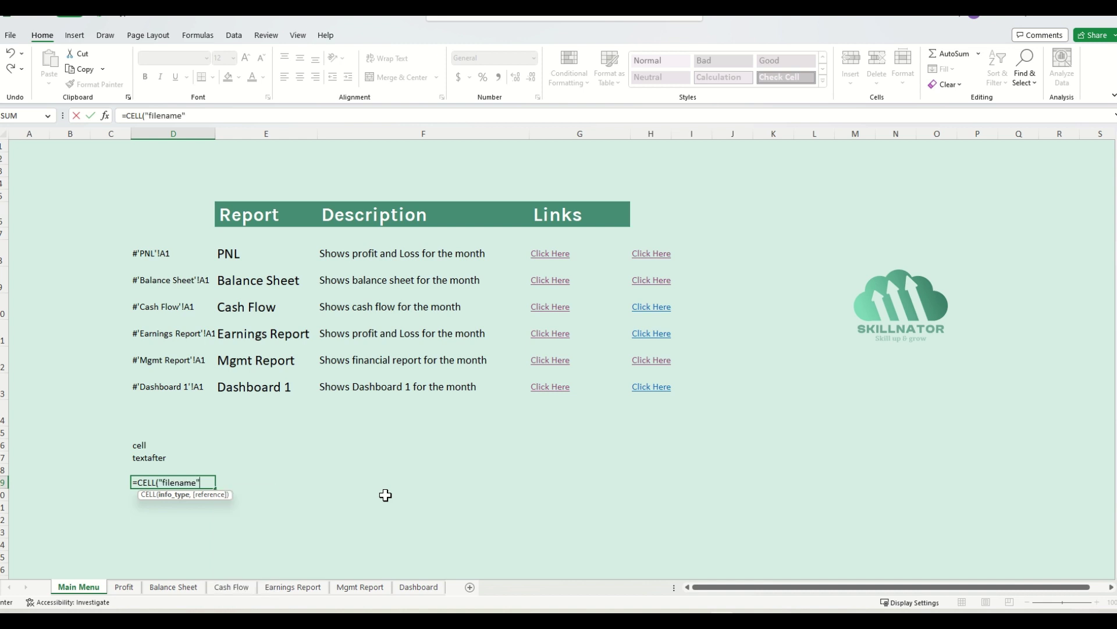
{"action": "type", "text": ","}
{"action": "left_click", "coordinate": [23, 146]}
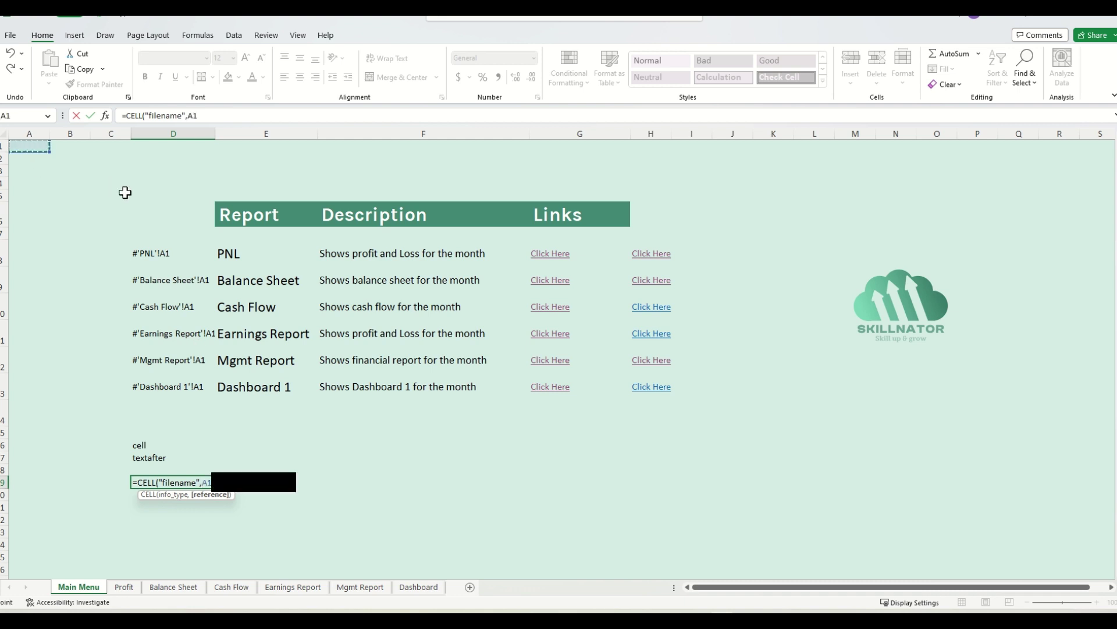
{"action": "type", "text": ")"}
{"action": "key", "text": "ctrl+Return"}
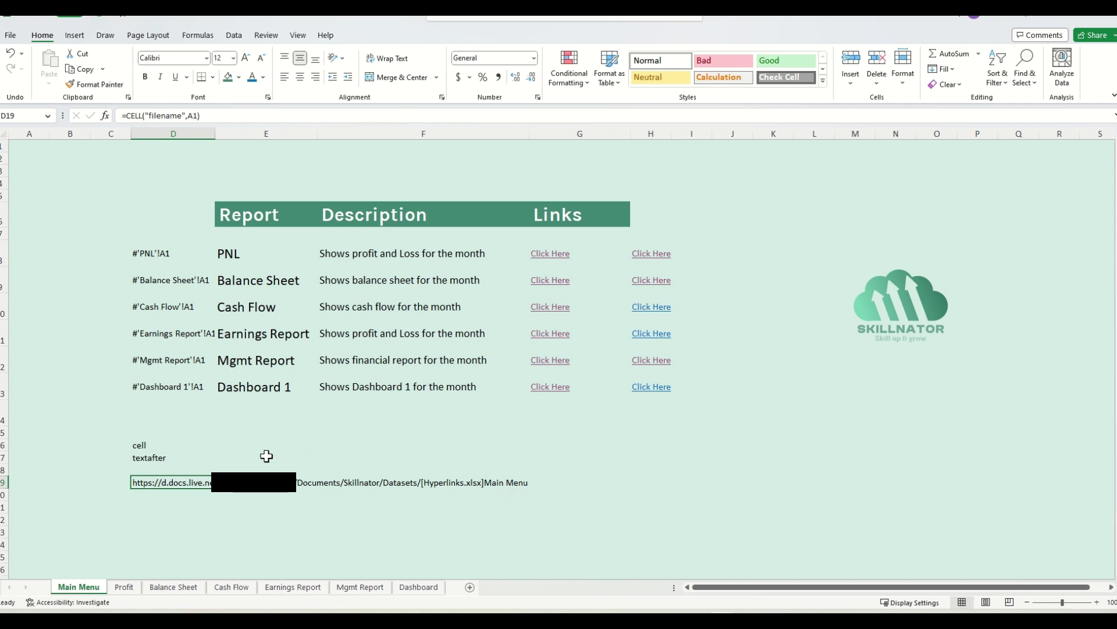
- Enter =TEXTAFTER(D19,"]") in E17 to extract the sheet name Main Menu
{"action": "left_click", "coordinate": [284, 456]}
{"action": "type", "text": "=TEXTAFTER("}
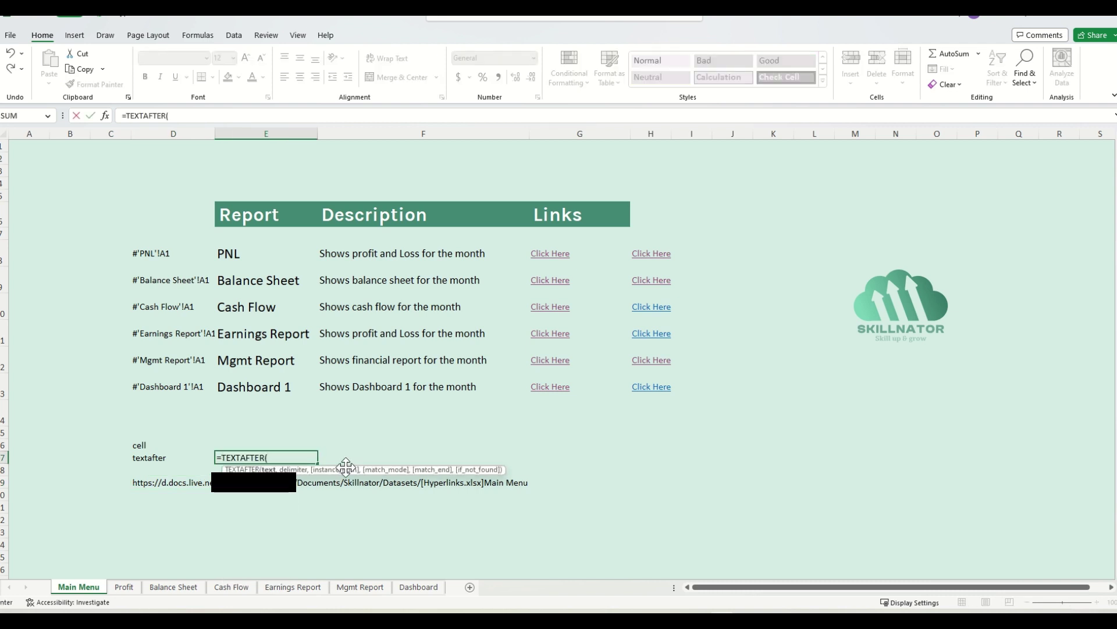
{"action": "key", "text": "BackSpace"}
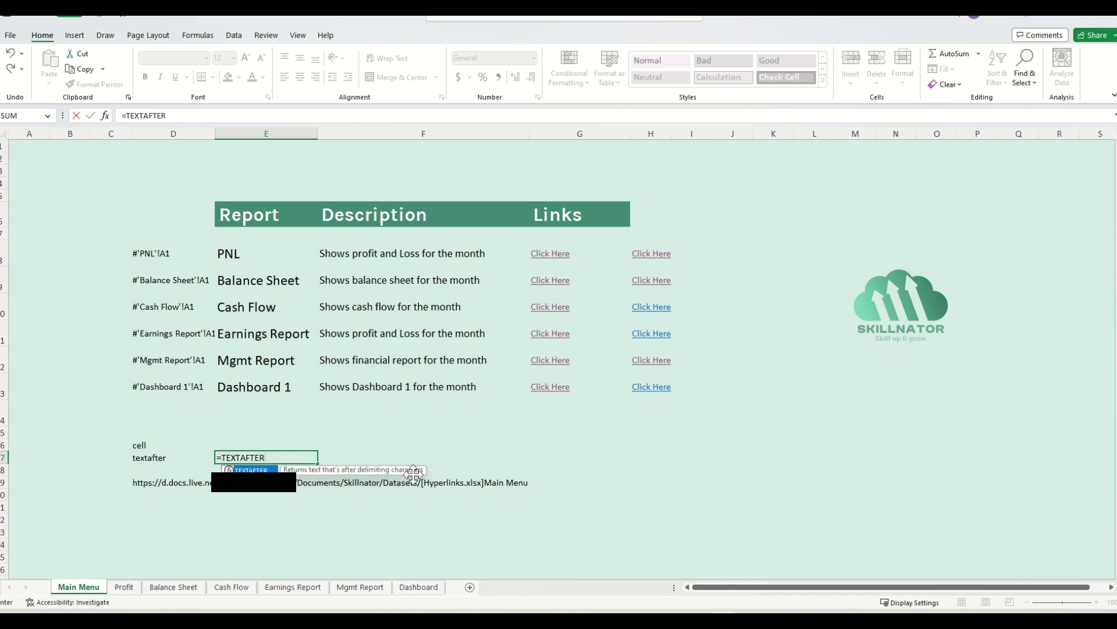
{"action": "key", "text": "Escape"}
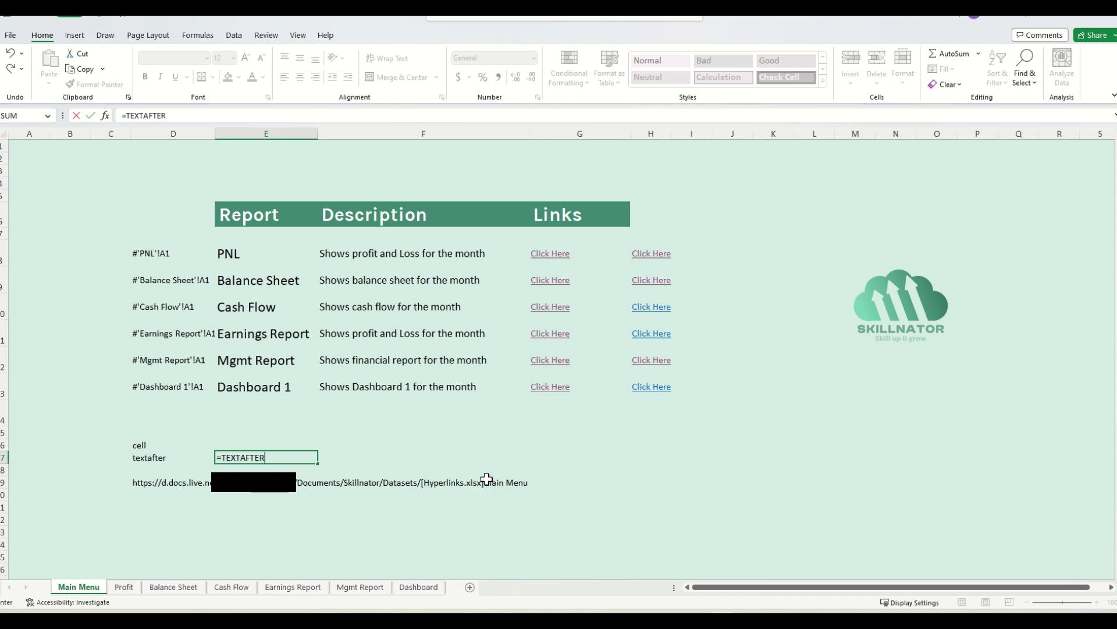
{"action": "key", "text": "BackSpace"}
{"action": "key", "text": "BackSpace"}
{"action": "key", "text": "BackSpace"}
{"action": "key", "text": "BackSpace"}
{"action": "key", "text": "BackSpace"}
{"action": "key", "text": "BackSpace"}
{"action": "key", "text": "BackSpace"}
{"action": "key", "text": "BackSpace"}
{"action": "key", "text": "BackSpace"}
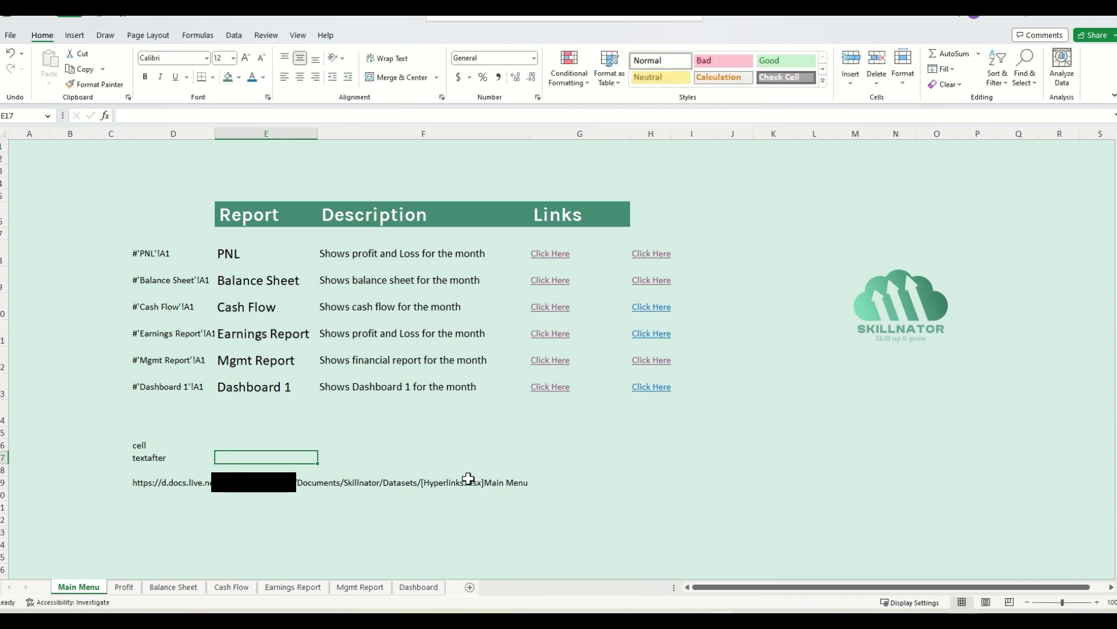
{"action": "type", "text": "TEXTAFTER("}
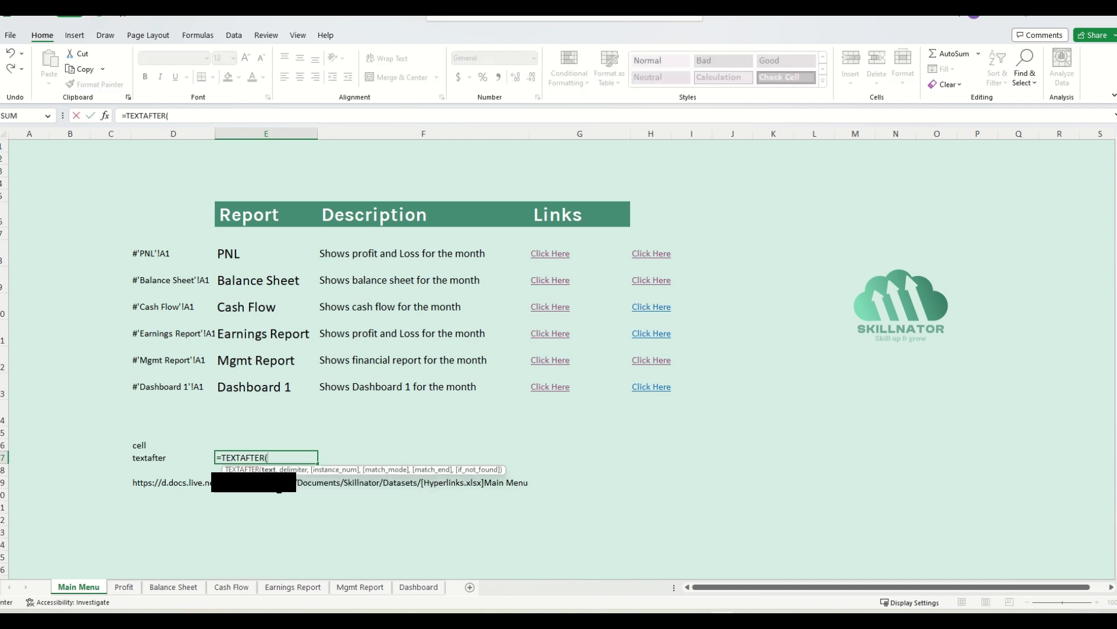
{"action": "left_click", "coordinate": [147, 496]}
{"action": "key", "text": "Up"}
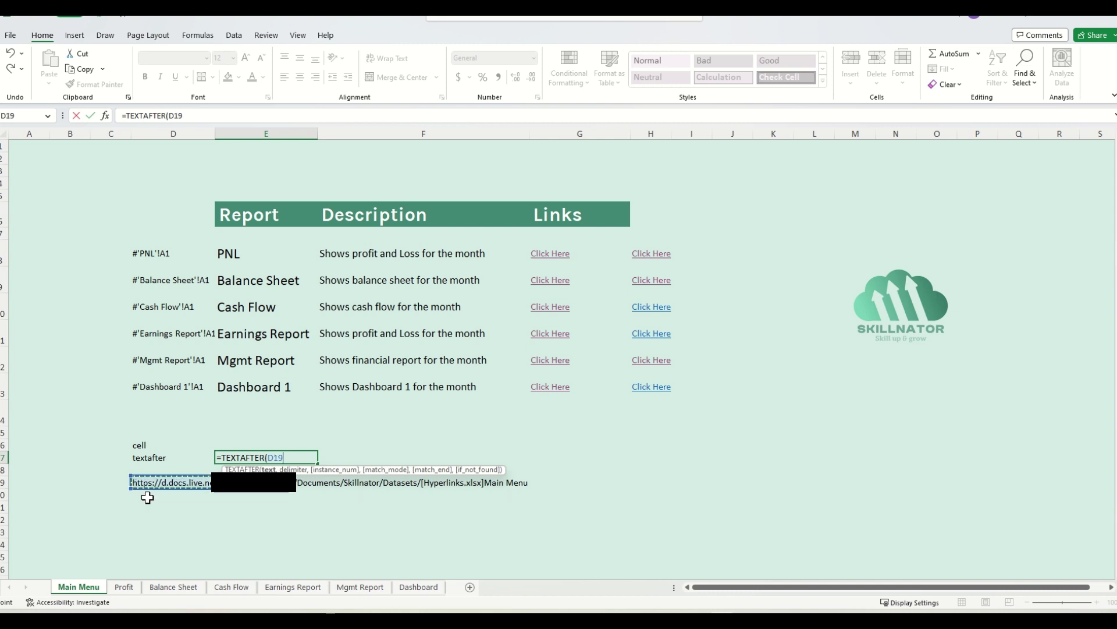
{"action": "type", "text": ","}
{"action": "type", "text": "\""}
{"action": "type", "text": "]"}
{"action": "type", "text": "]"}
{"action": "type", "text": "\""}
{"action": "key", "text": "ctrl+Return"}
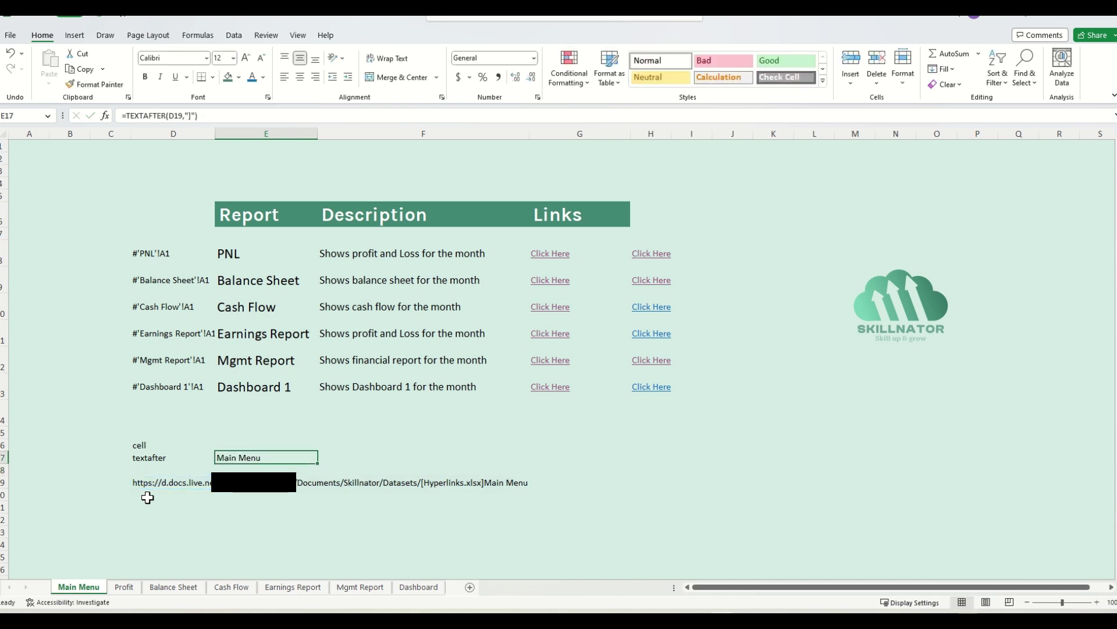
{"action": "key", "text": "F2"}
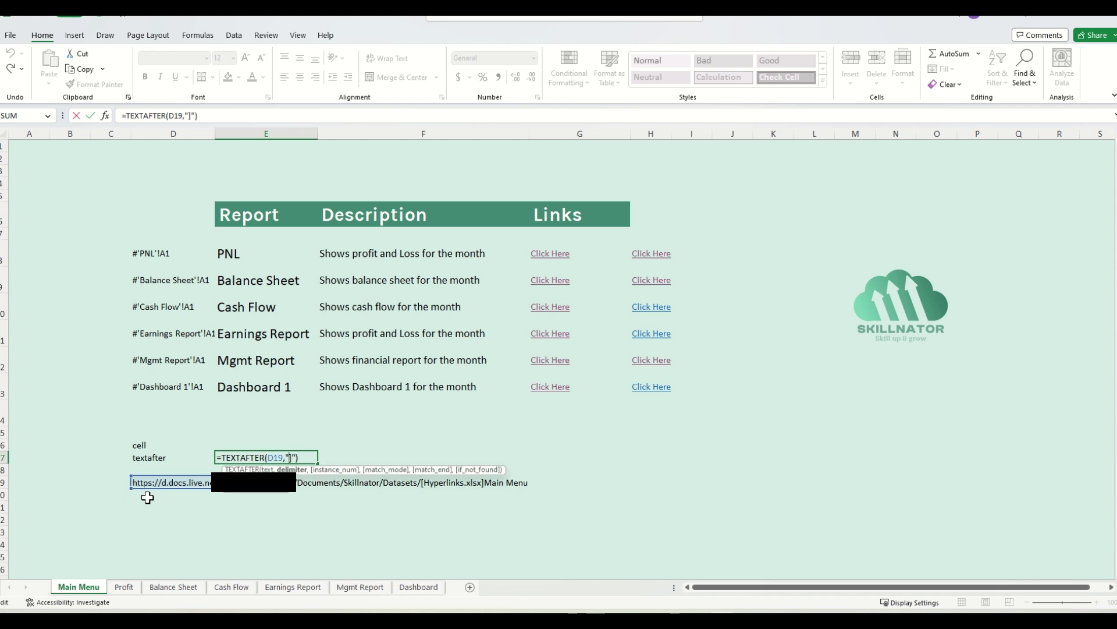
- Rewrite E17 as =TEXTAFTER(CELL("filename",A1),"]") so it shows Main Menu
{"action": "key", "text": "Left"}
{"action": "key", "text": "BackSpace"}
{"action": "key", "text": "BackSpace"}
{"action": "key", "text": "BackSpace"}
{"action": "type", "text": "cell"}
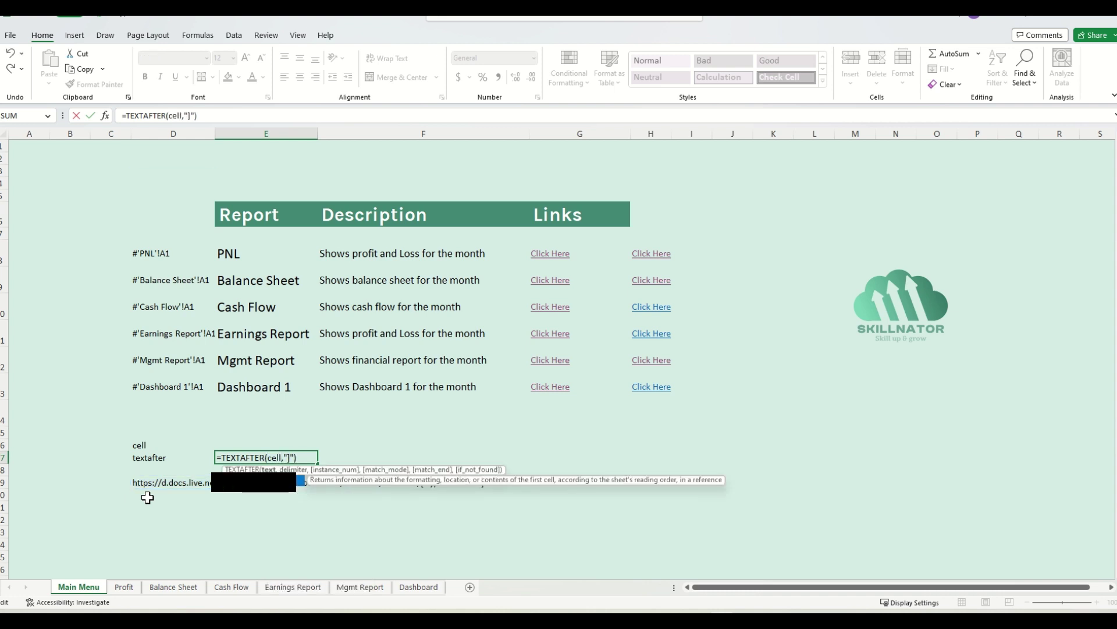
{"action": "key", "text": "Tab"}
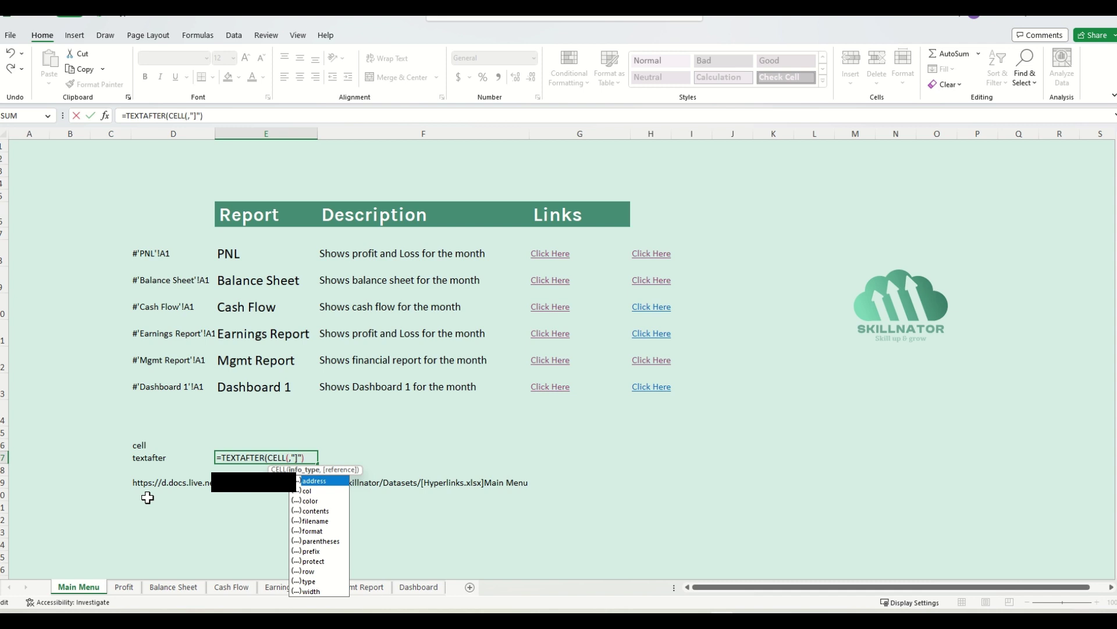
{"action": "key", "text": "Down"}
{"action": "key", "text": "Down"}
{"action": "key", "text": "Down"}
{"action": "key", "text": "Down"}
{"action": "key", "text": "Down"}
{"action": "key", "text": "Down"}
{"action": "key", "text": "Down"}
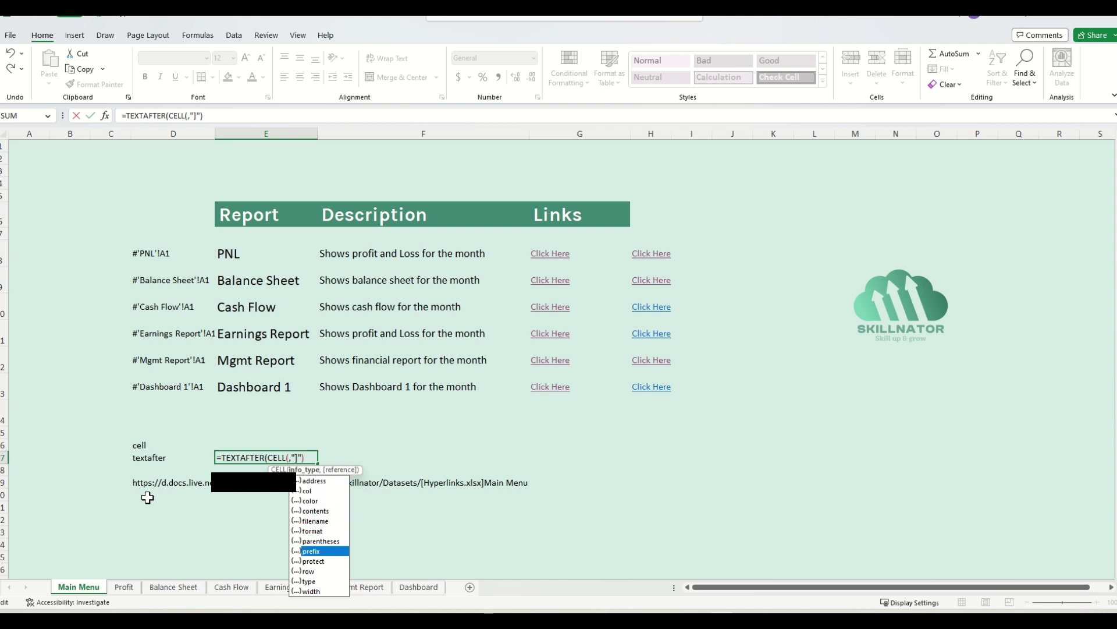
{"action": "key", "text": "Up"}
{"action": "key", "text": "Up"}
{"action": "key", "text": "Up"}
{"action": "key", "text": "Tab"}
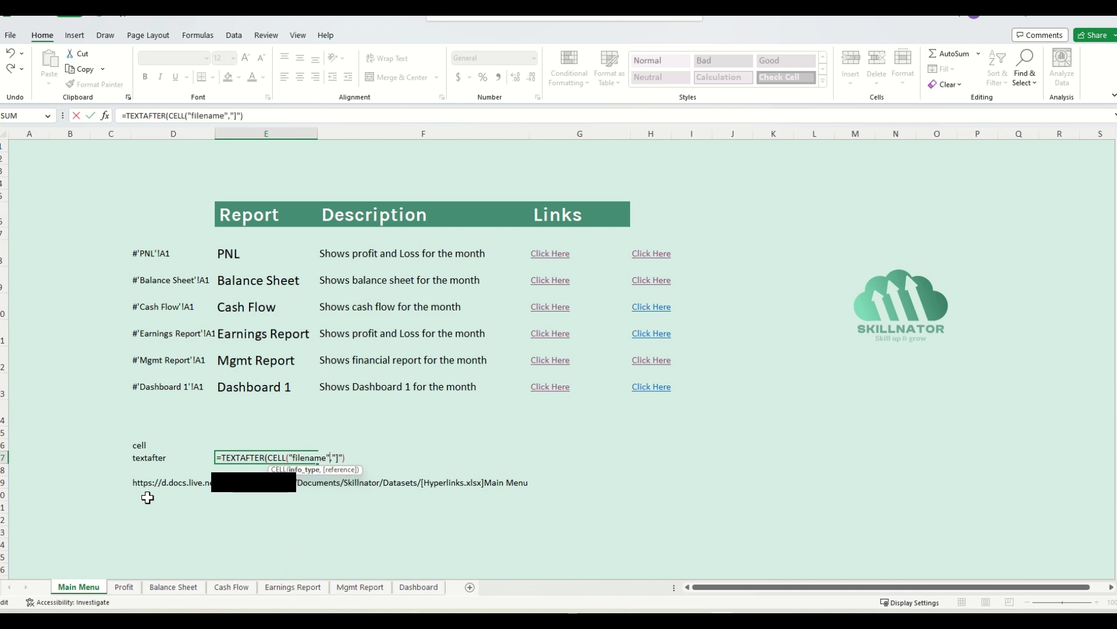
{"action": "type", "text": ","}
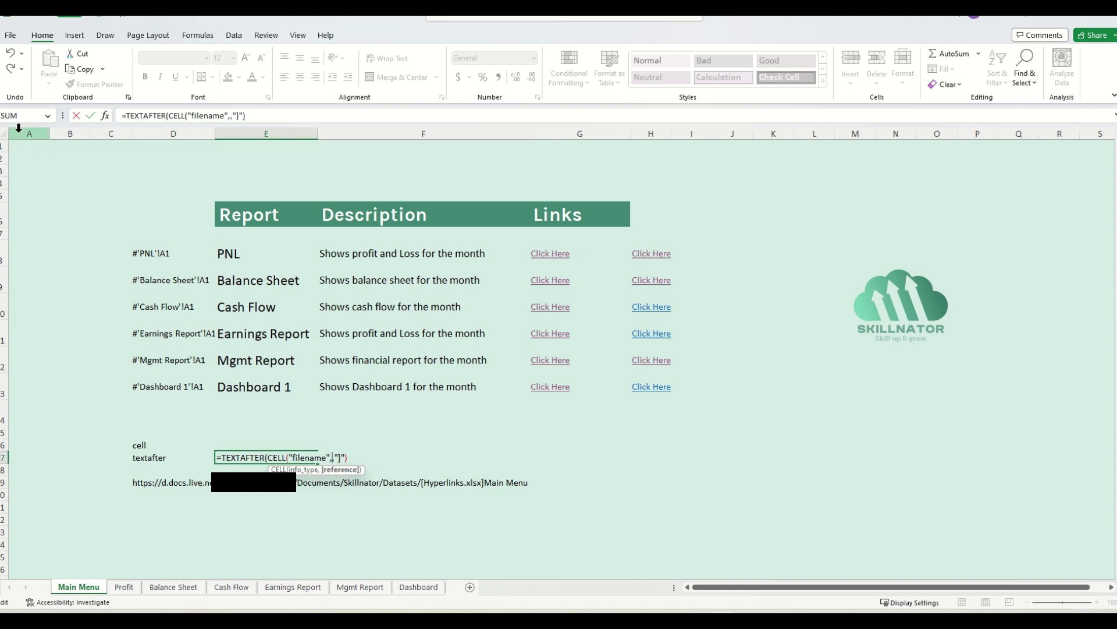
{"action": "left_click", "coordinate": [28, 147]}
{"action": "type", "text": "),\"]\")"}
{"action": "key", "text": "Return"}
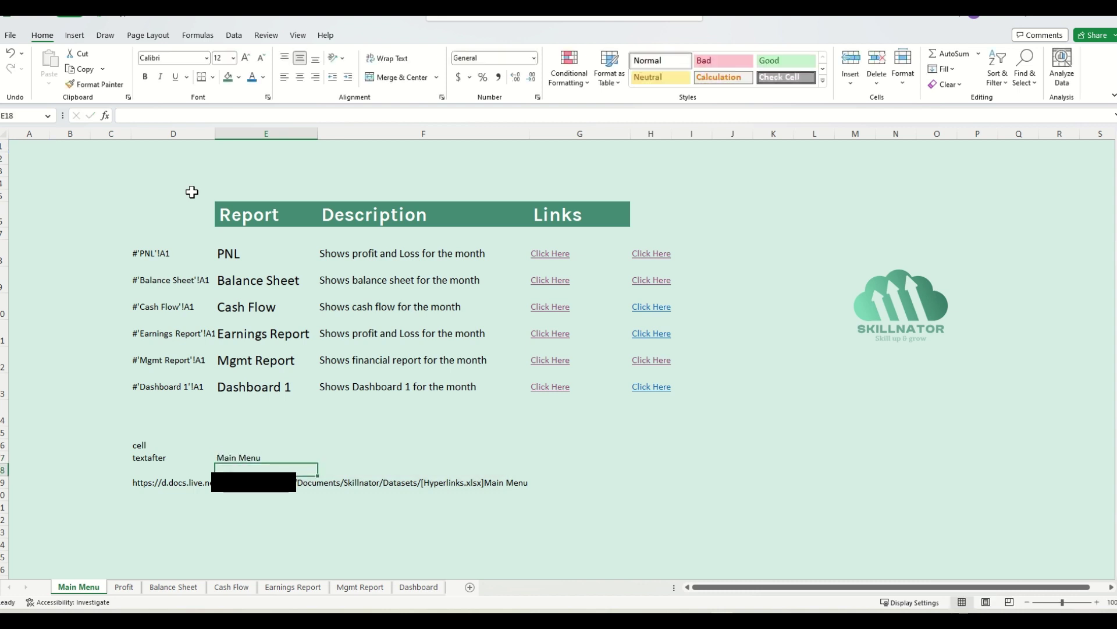
- Clear the file-path formula from D19 and go back to E17 to check its formula
{"action": "key", "text": "Up"}
{"action": "key", "text": "Down"}
{"action": "key", "text": "Down"}
{"action": "key", "text": "Left"}
{"action": "key", "text": "Delete"}
{"action": "key", "text": "Right"}
{"action": "key", "text": "Up"}
{"action": "key", "text": "Up"}
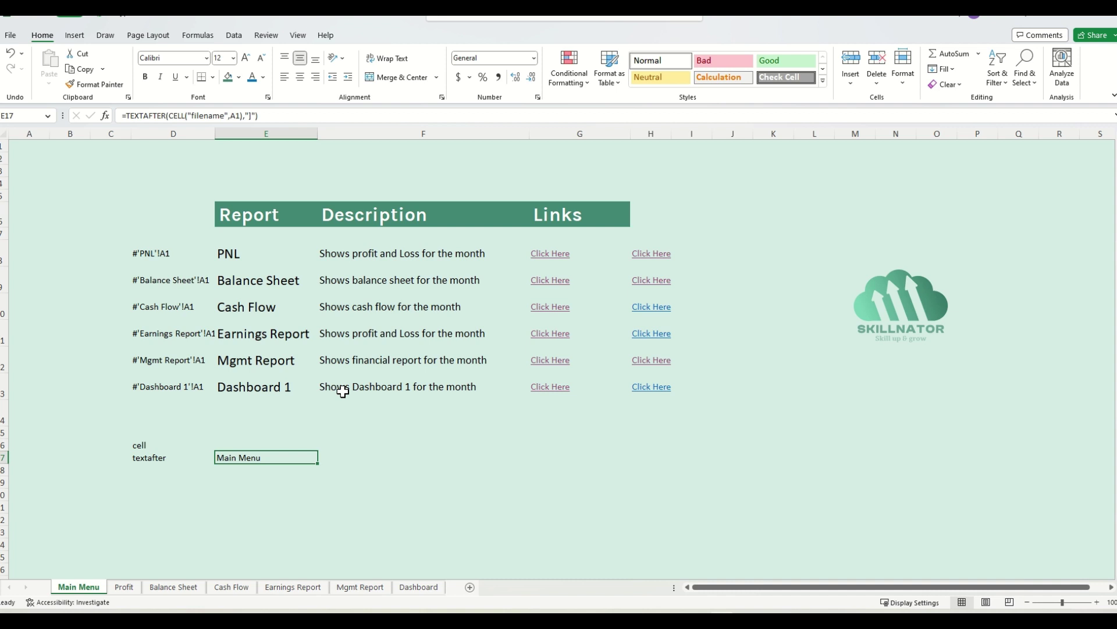
- Replace the PNL text in E8 with the copied sheet-name formula and clear test cells D16:E17
{"action": "key", "text": "F2"}
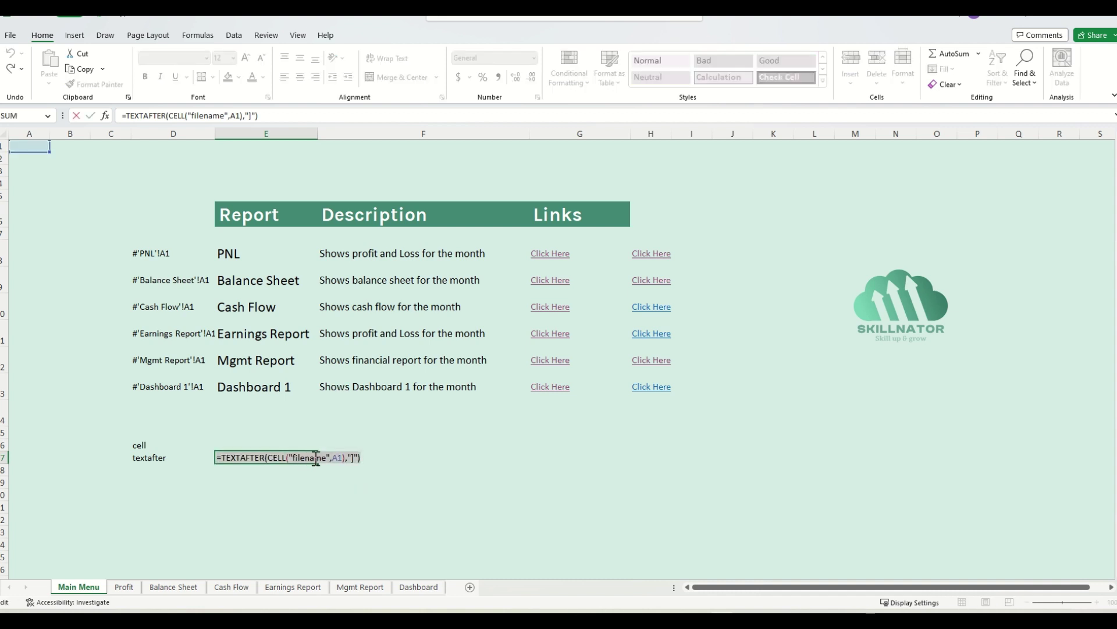
{"action": "key", "text": "Escape"}
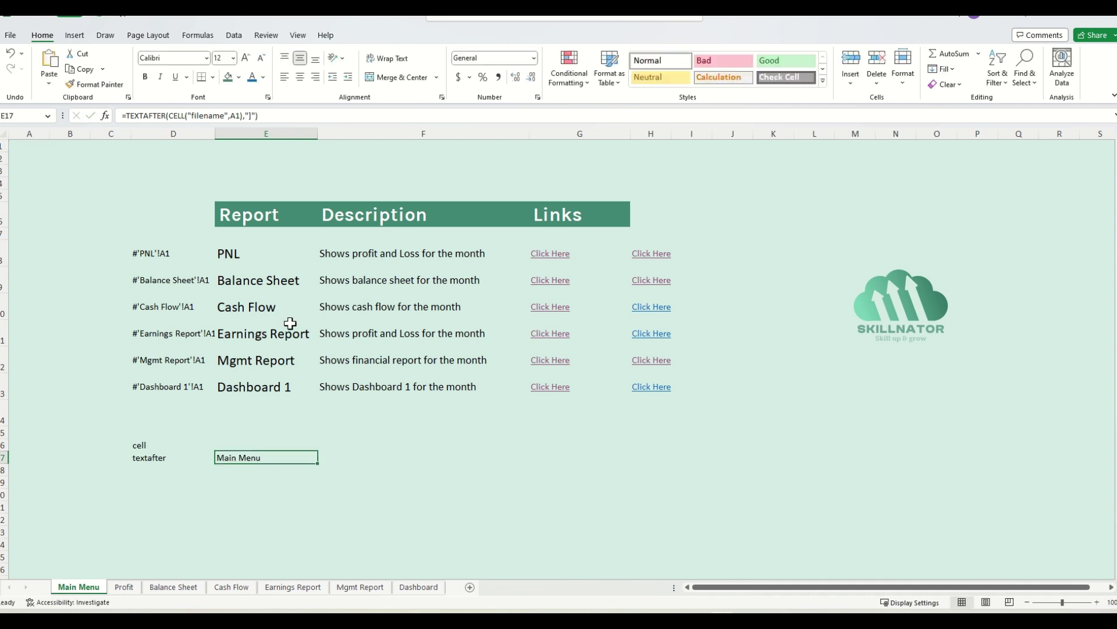
{"action": "left_click", "coordinate": [248, 245]}
{"action": "double_click", "coordinate": [292, 267]}
{"action": "key", "text": "shift+Home"}
{"action": "key", "text": "ctrl+v"}
{"action": "key", "text": "Return"}
{"action": "key", "text": "Up"}
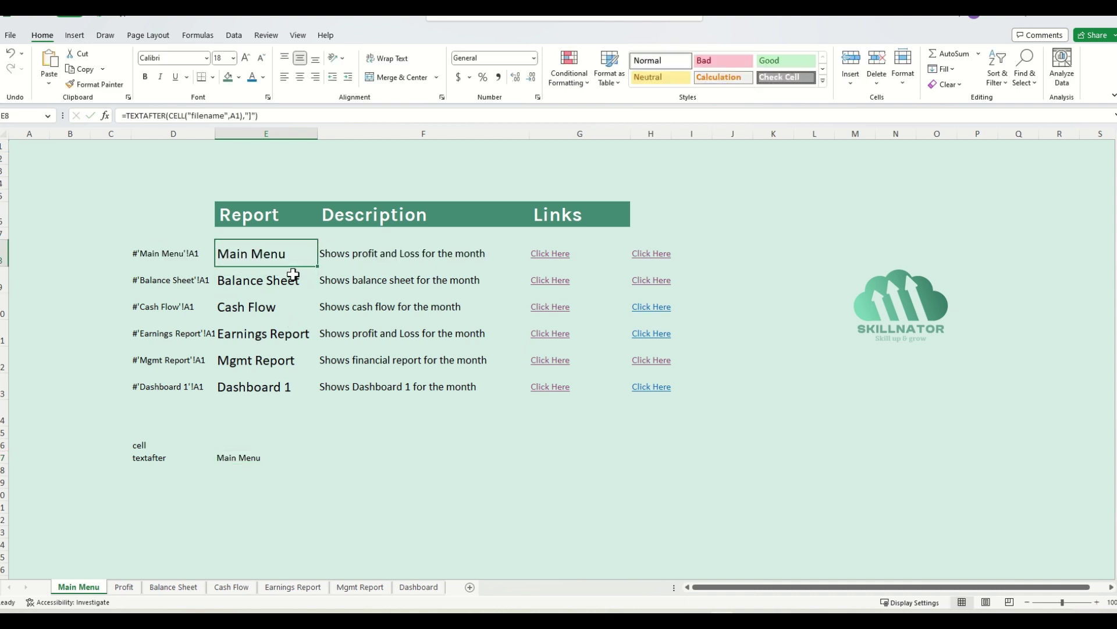
{"action": "left_click_drag", "start_coordinate": [238, 458], "coordinate": [145, 447]}
{"action": "key", "text": "Delete"}
- Point E8's CELL reference at Profit!$A$1 as an absolute reference
{"action": "left_click", "coordinate": [250, 249]}
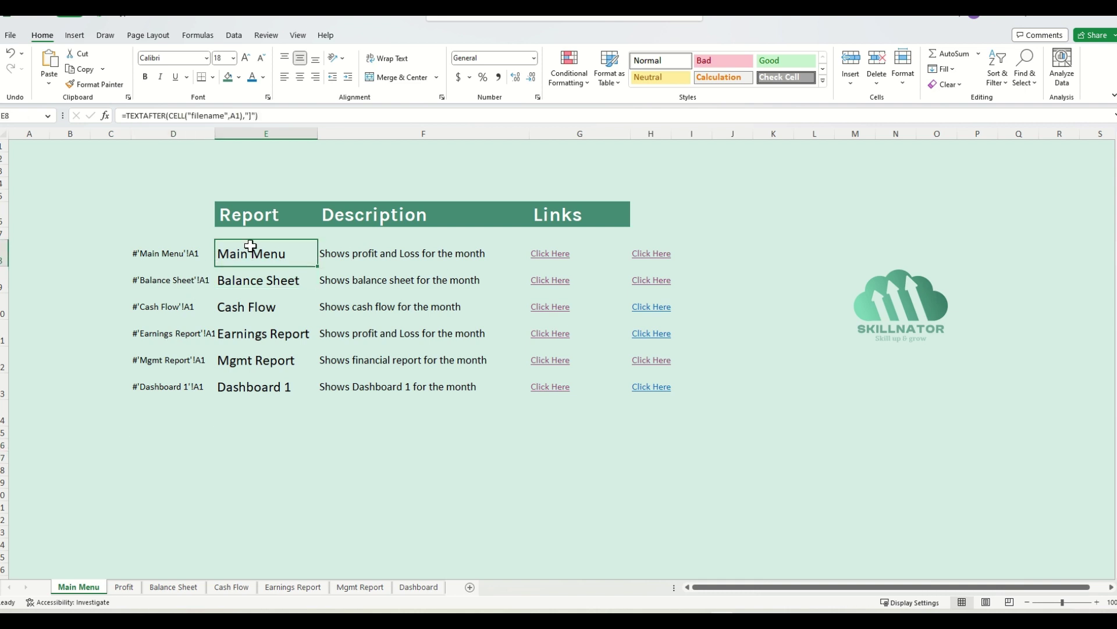
{"action": "key", "text": "F2"}
{"action": "left_click", "coordinate": [248, 119]}
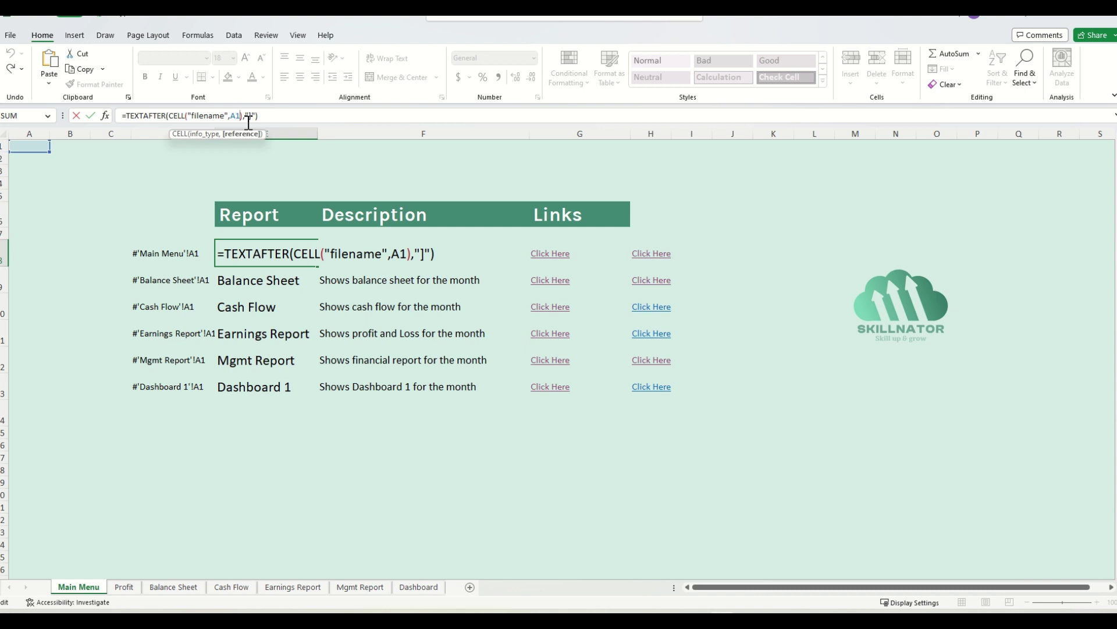
{"action": "key", "text": "BackSpace"}
{"action": "key", "text": "BackSpace"}
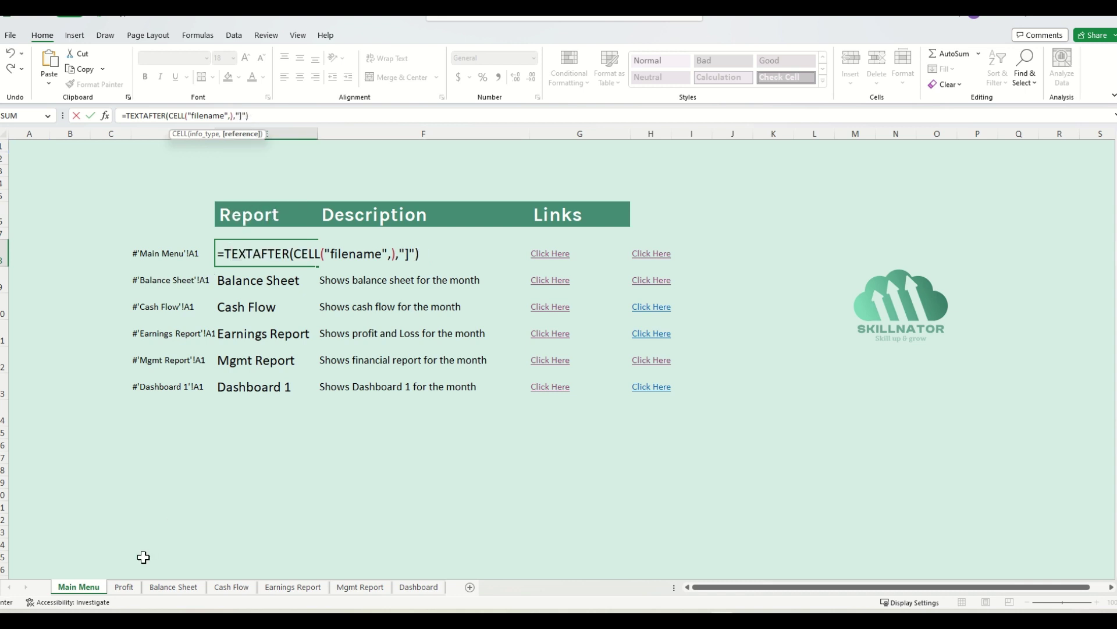
{"action": "left_click", "coordinate": [125, 587]}
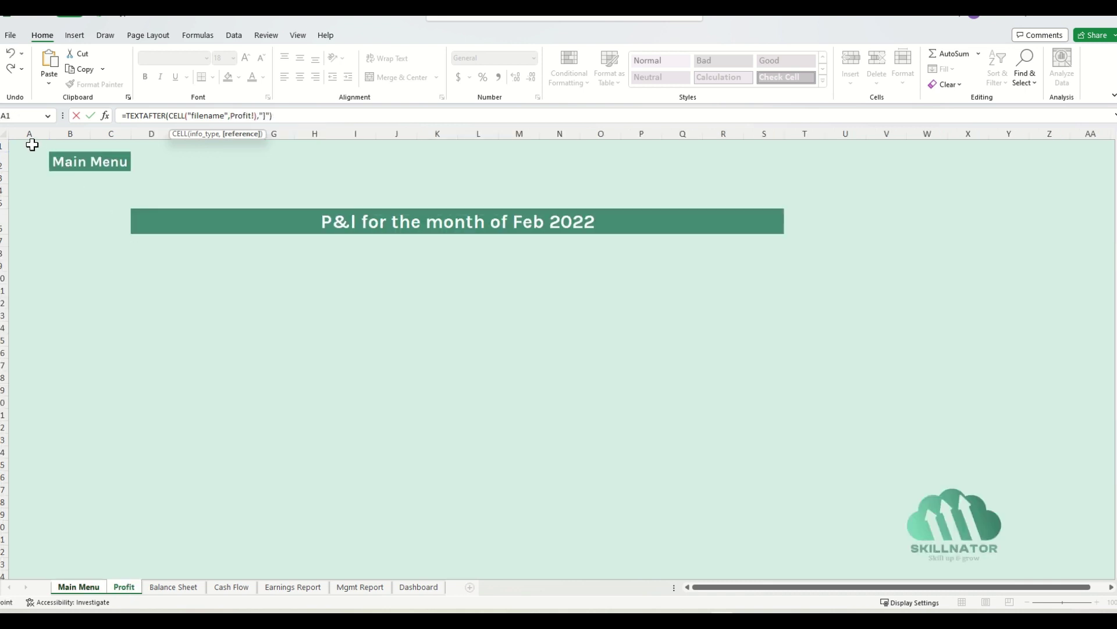
{"action": "left_click", "coordinate": [30, 145]}
{"action": "key", "text": "Return"}
{"action": "key", "text": "Up"}
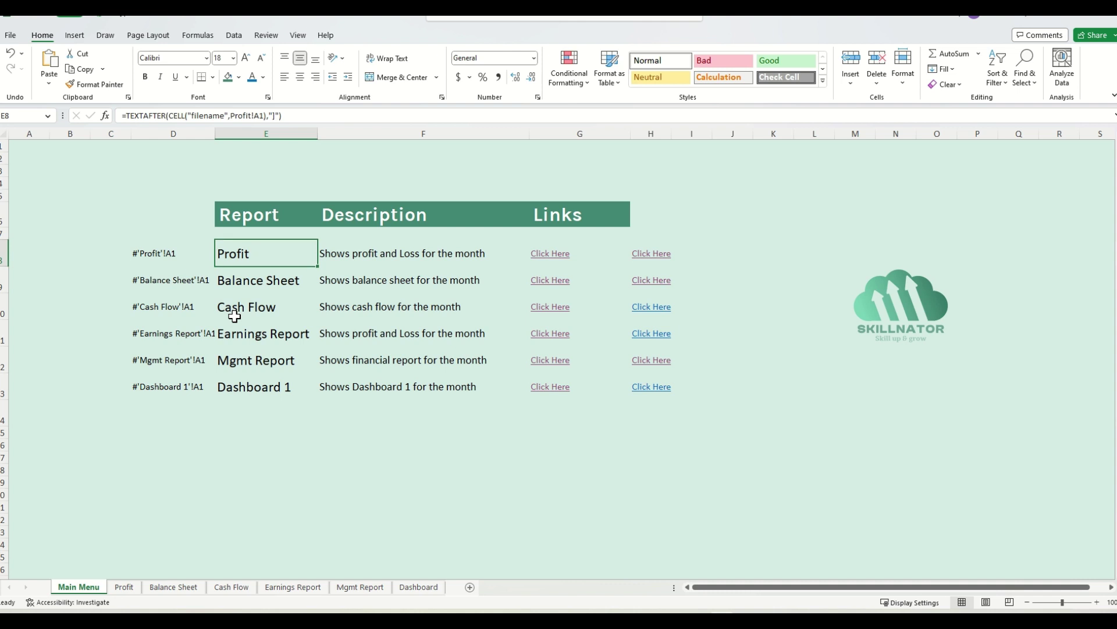
{"action": "key", "text": "F2"}
{"action": "key", "text": "F4"}
{"action": "key", "text": "Return"}
{"action": "key", "text": "Up"}
- Fill the E8 formula down through E13
{"action": "key", "text": "F2"}
{"action": "key", "text": "shift+Home"}
{"action": "key", "text": "Escape"}
{"action": "key", "text": "ctrl+shift+Down"}
{"action": "key", "text": "ctrl+d"}
{"action": "key", "text": "Down"}
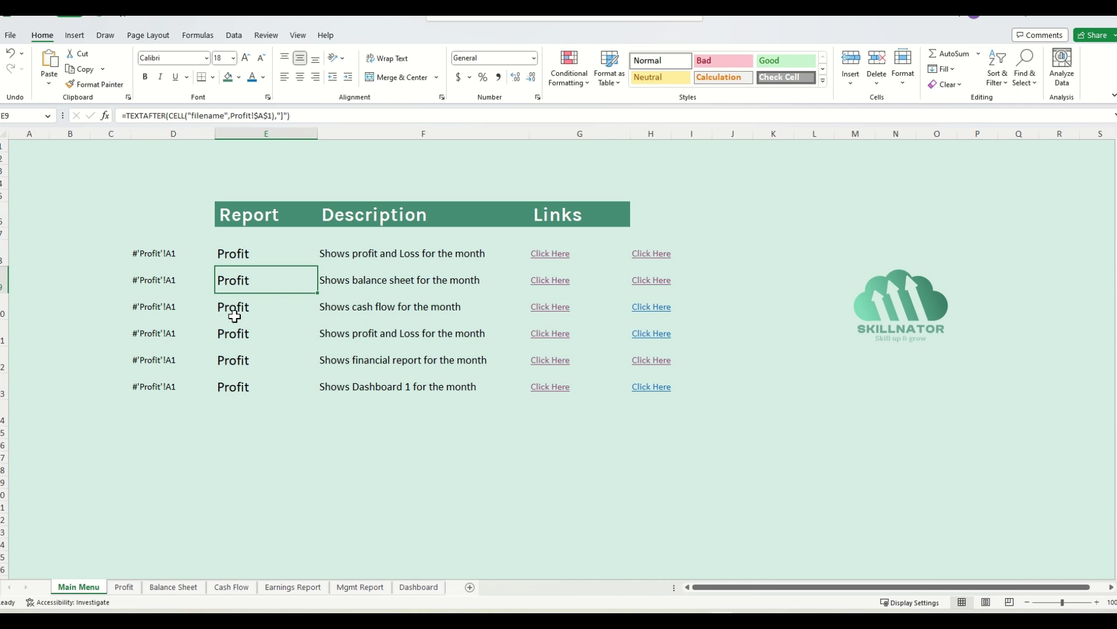
- Change E9's reference to 'Balance Sheet' and copy that formula into E10
{"action": "double_click", "coordinate": [241, 115]}
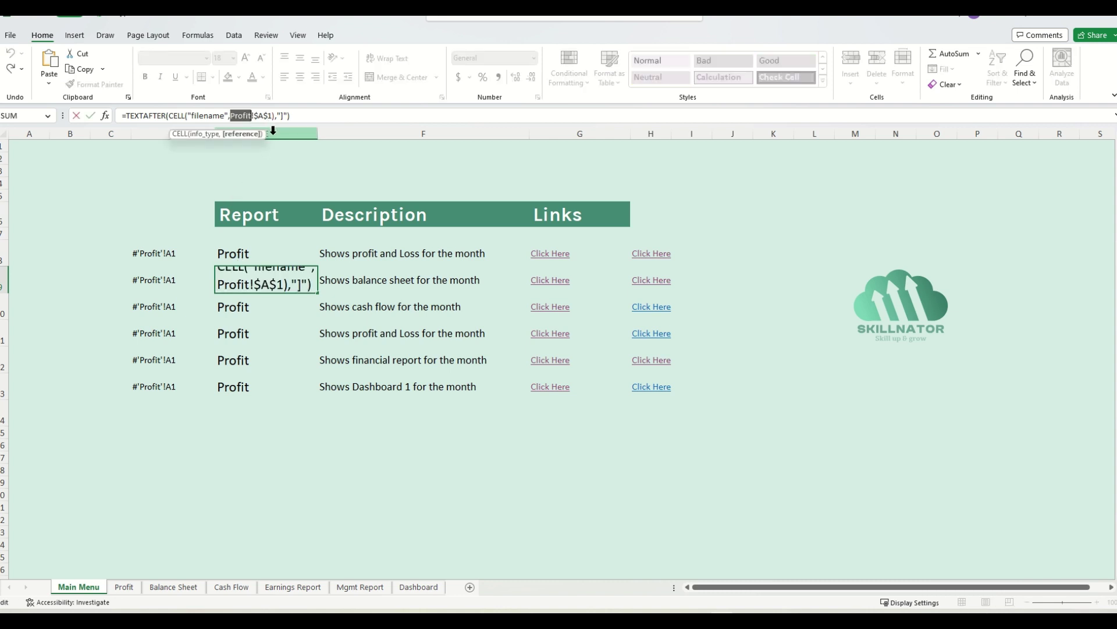
{"action": "key", "text": "BackSpace"}
{"action": "type", "text": "Balance "}
{"action": "type", "text": "Sheet'"}
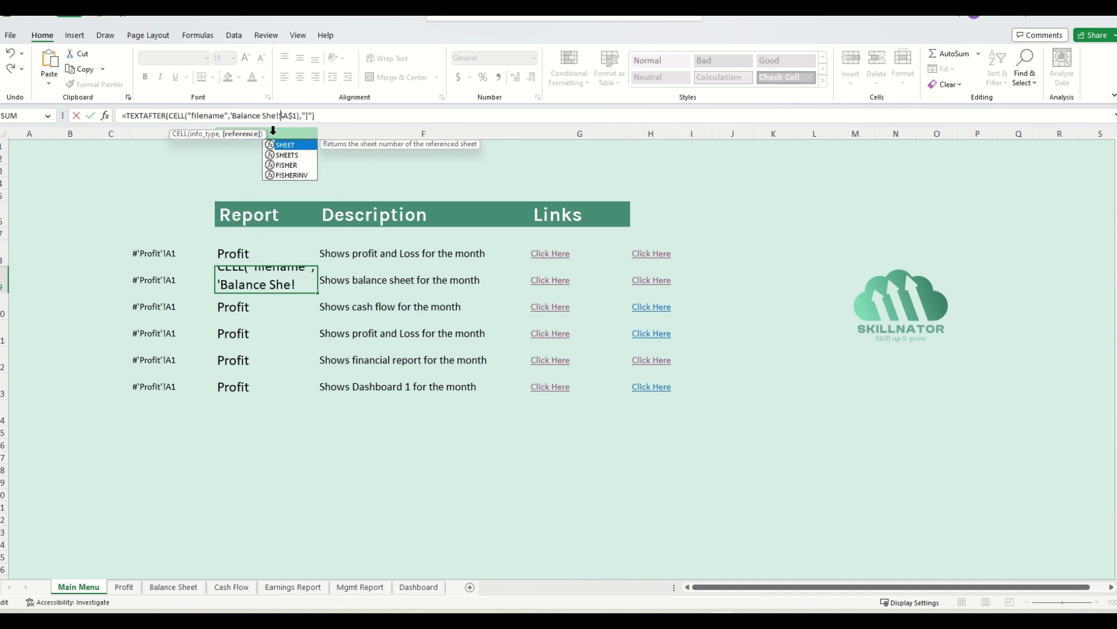
{"action": "key", "text": "Return"}
{"action": "key", "text": "Up"}
{"action": "key", "text": "ctrl+c"}
{"action": "key", "text": "Down"}
{"action": "key", "text": "ctrl+v"}
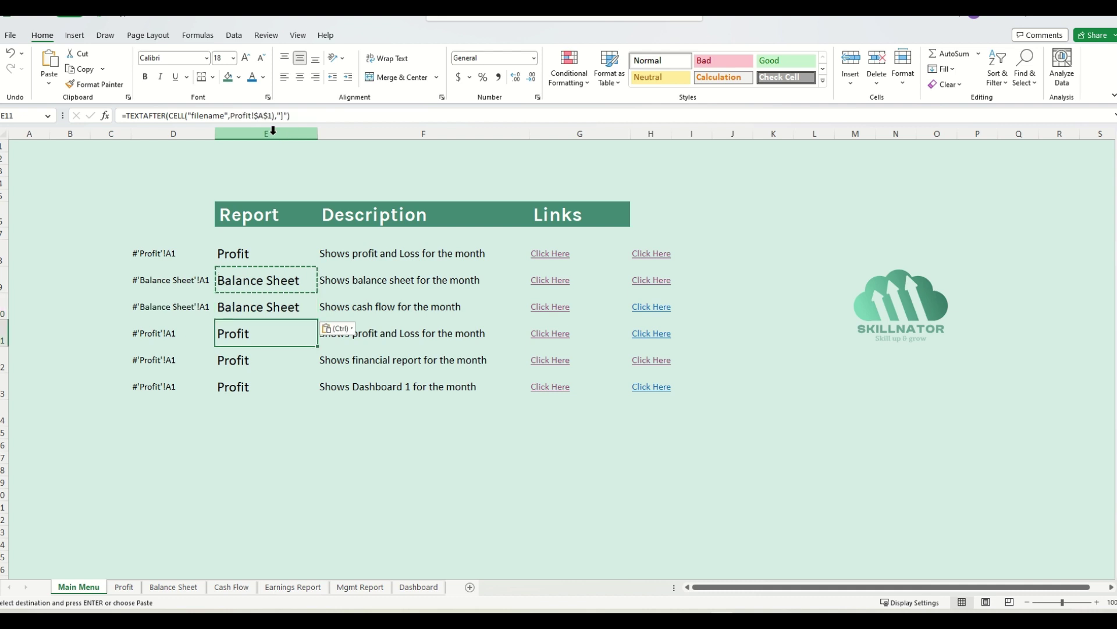
- Point E10's formula at A1 on the Cash Flow sheet
{"action": "key", "text": "F2"}
{"action": "left_click", "coordinate": [303, 115]}
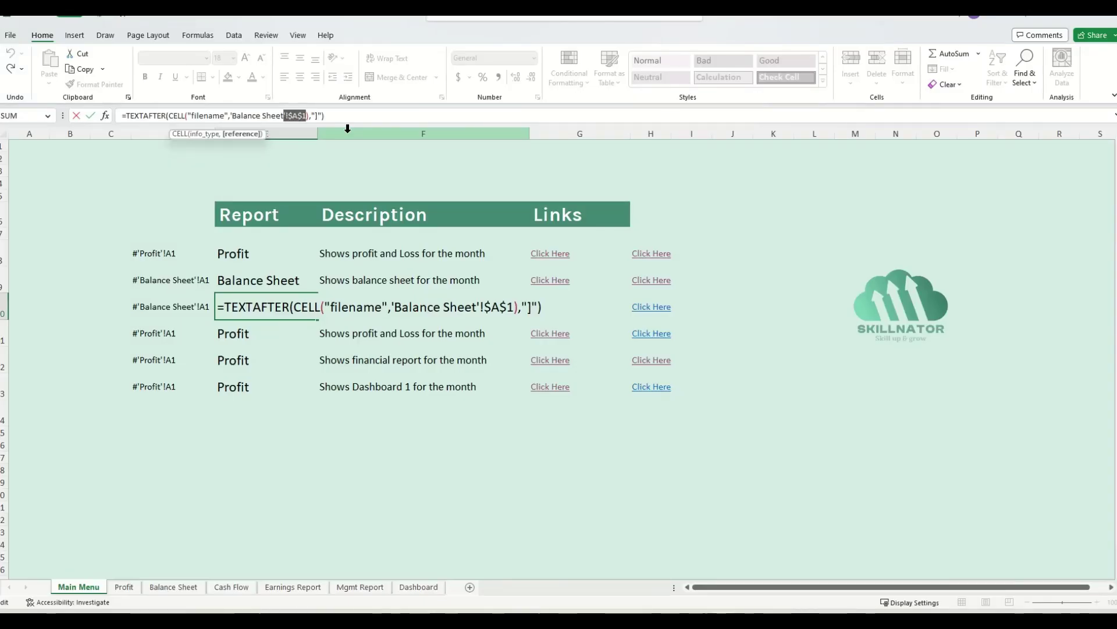
{"action": "key", "text": "shift+Left"}
{"action": "key", "text": "BackSpace"}
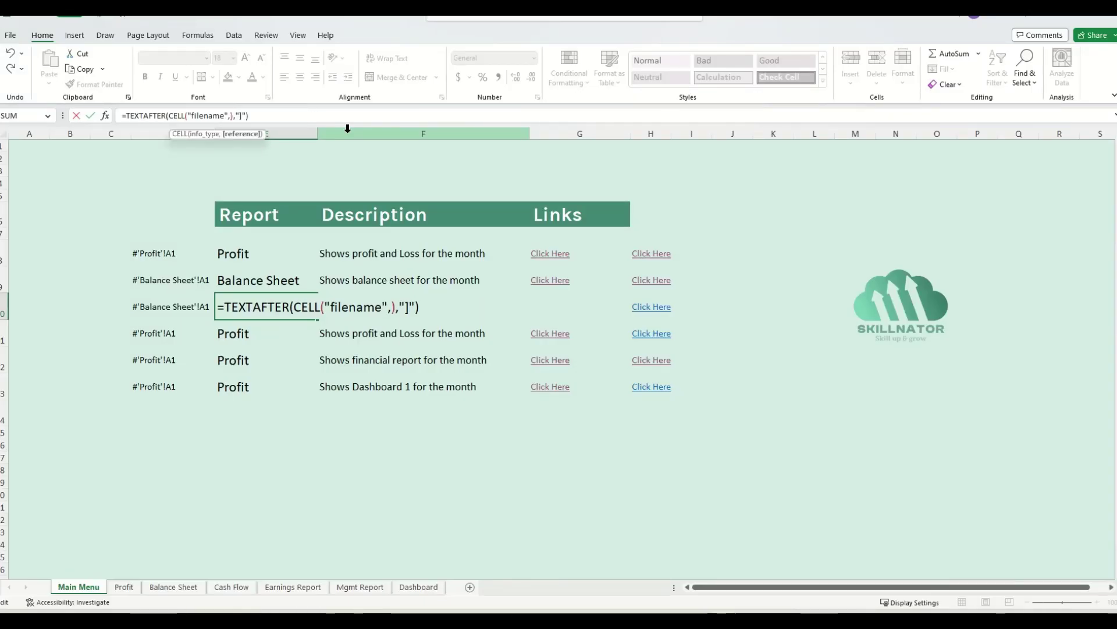
{"action": "left_click", "coordinate": [235, 589]}
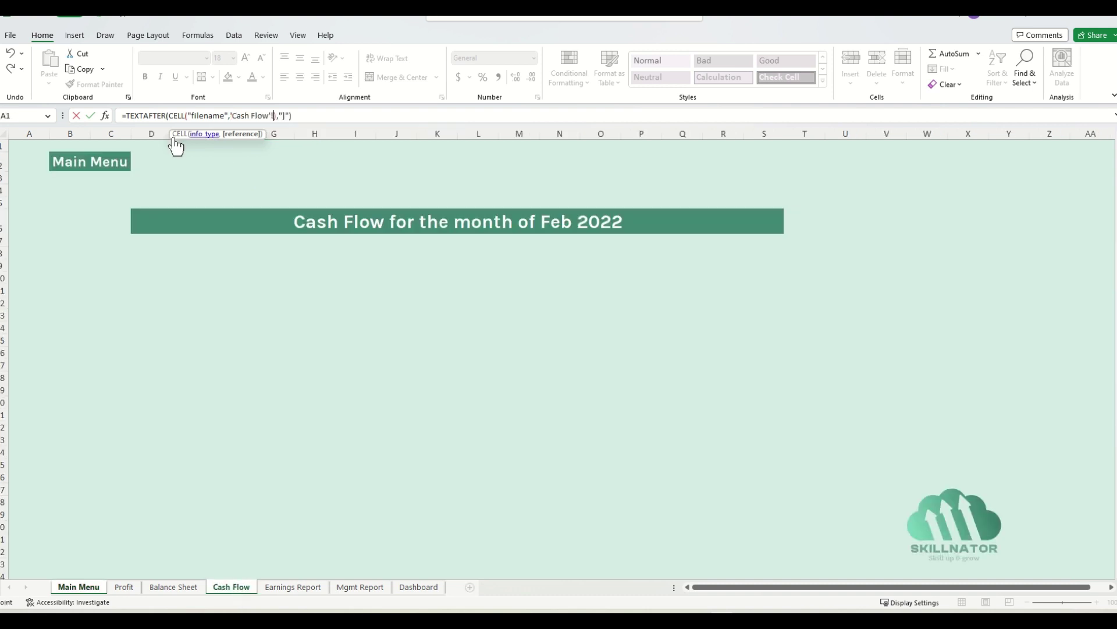
{"action": "left_click", "coordinate": [32, 146]}
{"action": "key", "text": "Escape"}
- Change E11's sheet reference from Profit to 'Earnings Report'
{"action": "key", "text": "F2"}
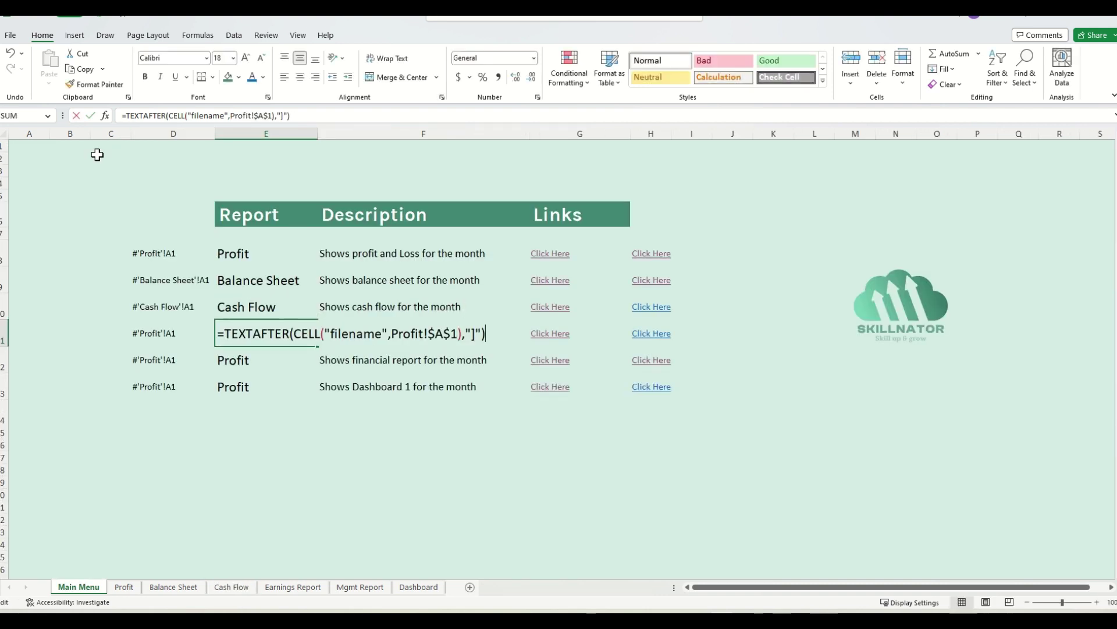
{"action": "double_click", "coordinate": [414, 340]}
{"action": "type", "text": "'"}
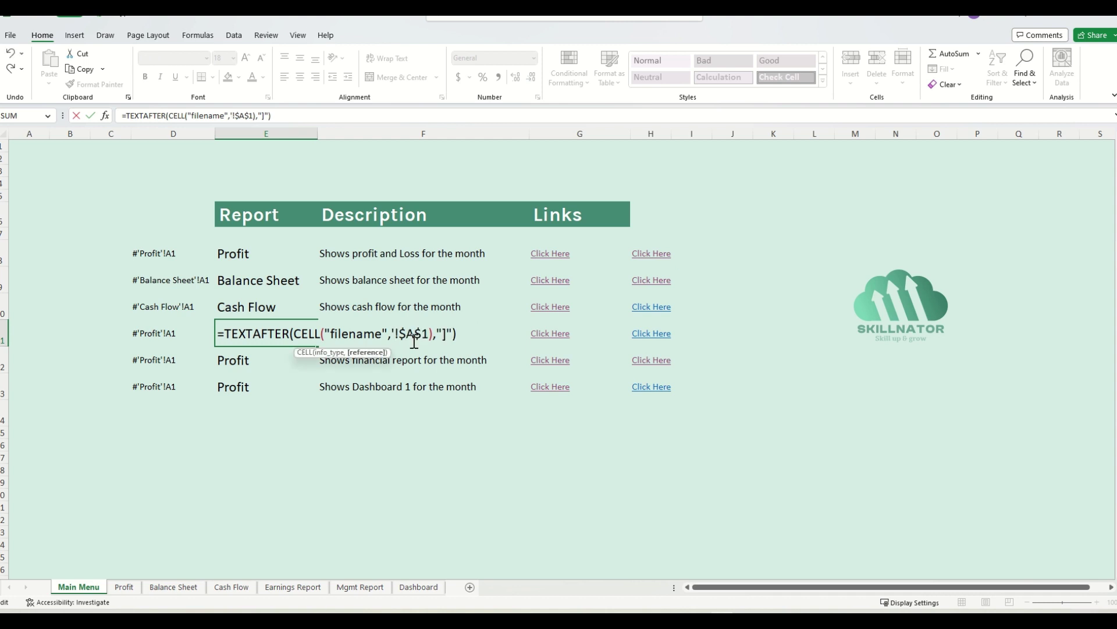
{"action": "key", "text": "BackSpace"}
{"action": "type", "text": "\""}
{"action": "type", "text": "Earnings Report"}
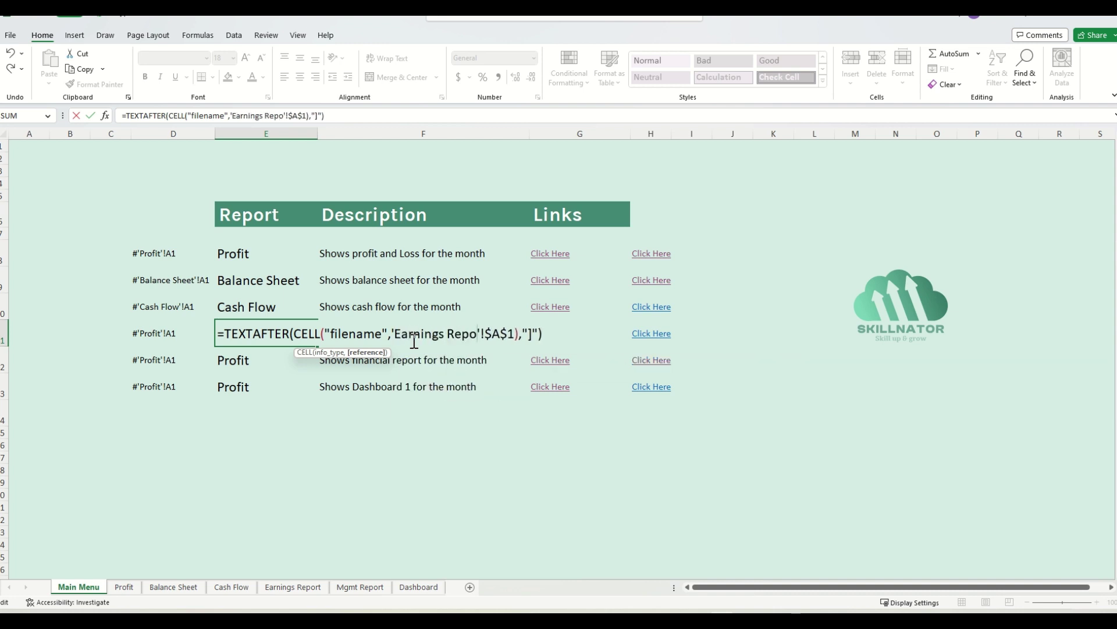
{"action": "key", "text": "Return"}
- Point E12 at 'Mgmt Report' and E13 at Dashboard
{"action": "key", "text": "F2"}
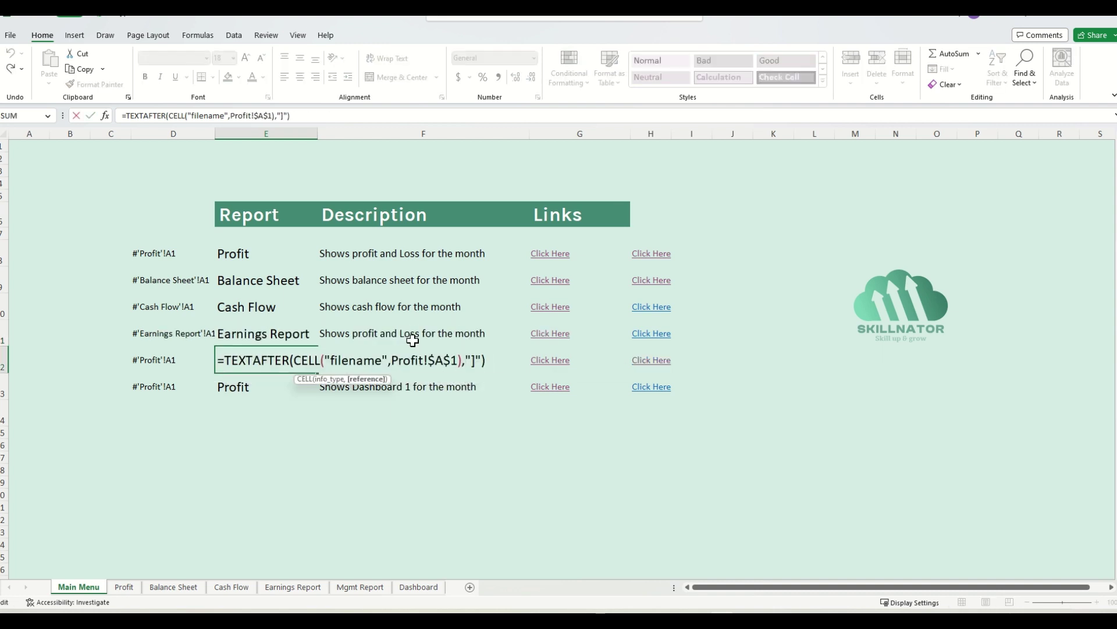
{"action": "type", "text": "'Mgmt Report"}
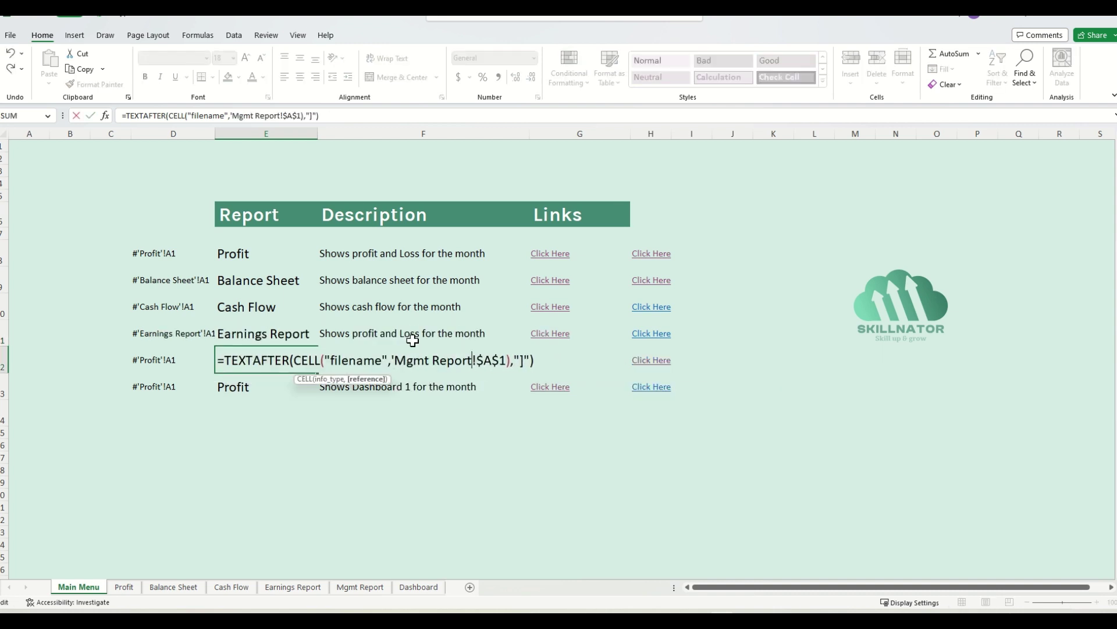
{"action": "key", "text": "Return"}
{"action": "key", "text": "F2"}
{"action": "key", "text": "Left"}
{"action": "key", "text": "Left"}
{"action": "key", "text": "Left"}
{"action": "key", "text": "Left"}
{"action": "key", "text": "Left"}
{"action": "key", "text": "Left"}
{"action": "key", "text": "Left"}
{"action": "key", "text": "Left"}
{"action": "key", "text": "Left"}
{"action": "key", "text": "Left"}
{"action": "key", "text": "Left"}
{"action": "key", "text": "Left"}
{"action": "key", "text": "Left"}
{"action": "key", "text": "Left"}
{"action": "key", "text": "Left"}
{"action": "key", "text": "Left"}
{"action": "key", "text": "Left"}
{"action": "key", "text": "Delete"}
{"action": "key", "text": "Delete"}
{"action": "key", "text": "Delete"}
{"action": "key", "text": "Delete"}
{"action": "key", "text": "Delete"}
{"action": "key", "text": "Delete"}
{"action": "type", "text": "Dashboard"}
{"action": "key", "text": "ctrl+Return"}
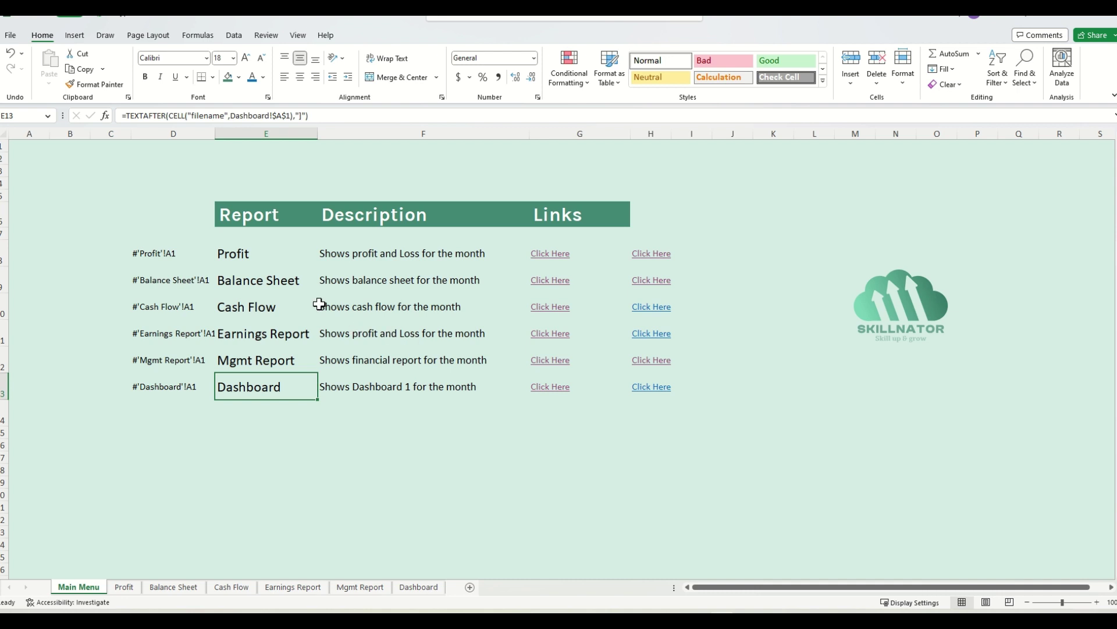
- Test the Cash Flow and Earnings Report links, returning to Main Menu after each
{"action": "left_click", "coordinate": [272, 254]}
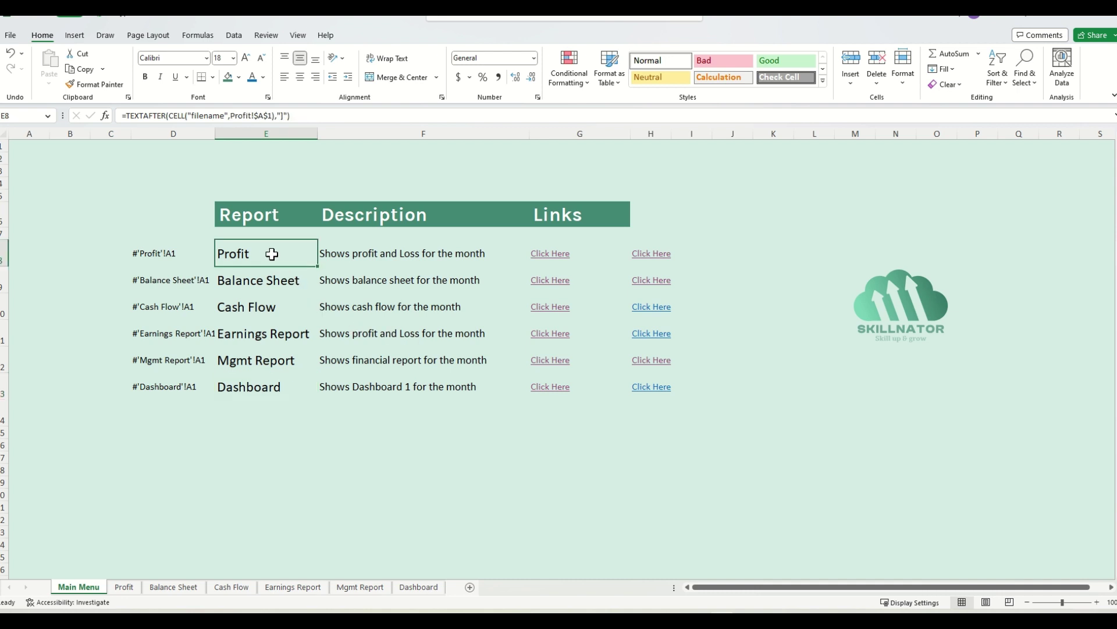
{"action": "left_click", "coordinate": [663, 308]}
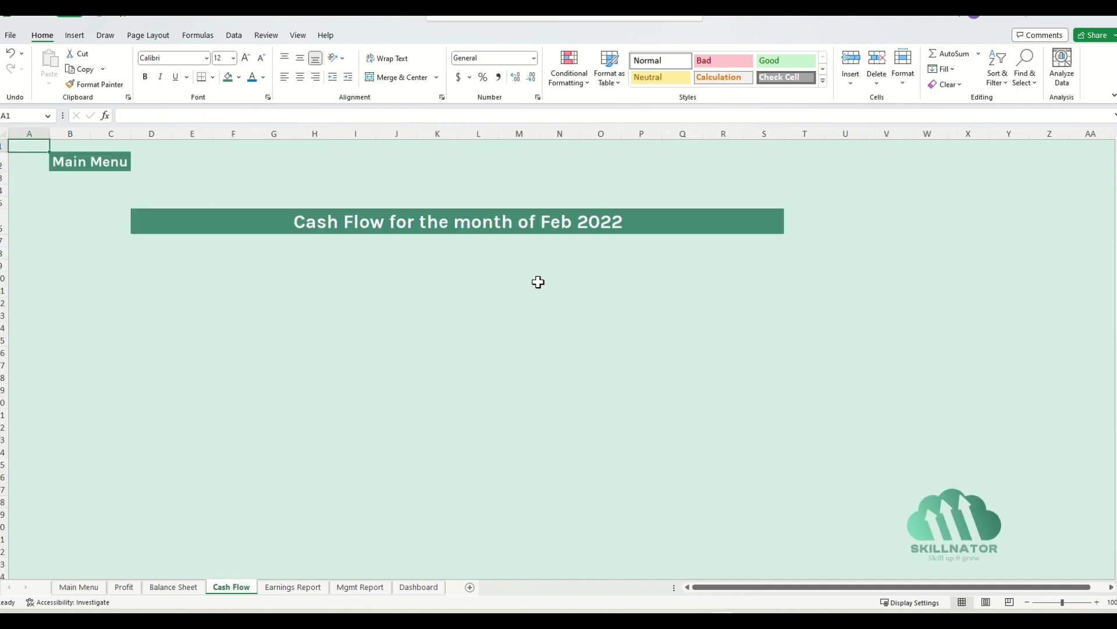
{"action": "left_click", "coordinate": [93, 587]}
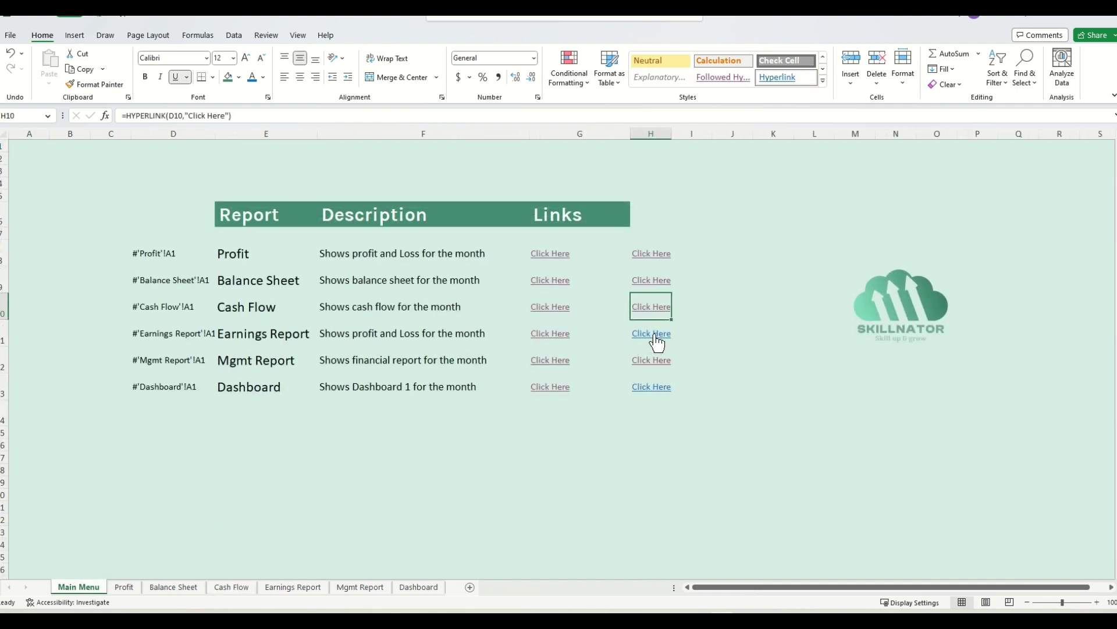
{"action": "left_click", "coordinate": [656, 343]}
{"action": "left_click", "coordinate": [82, 588]}
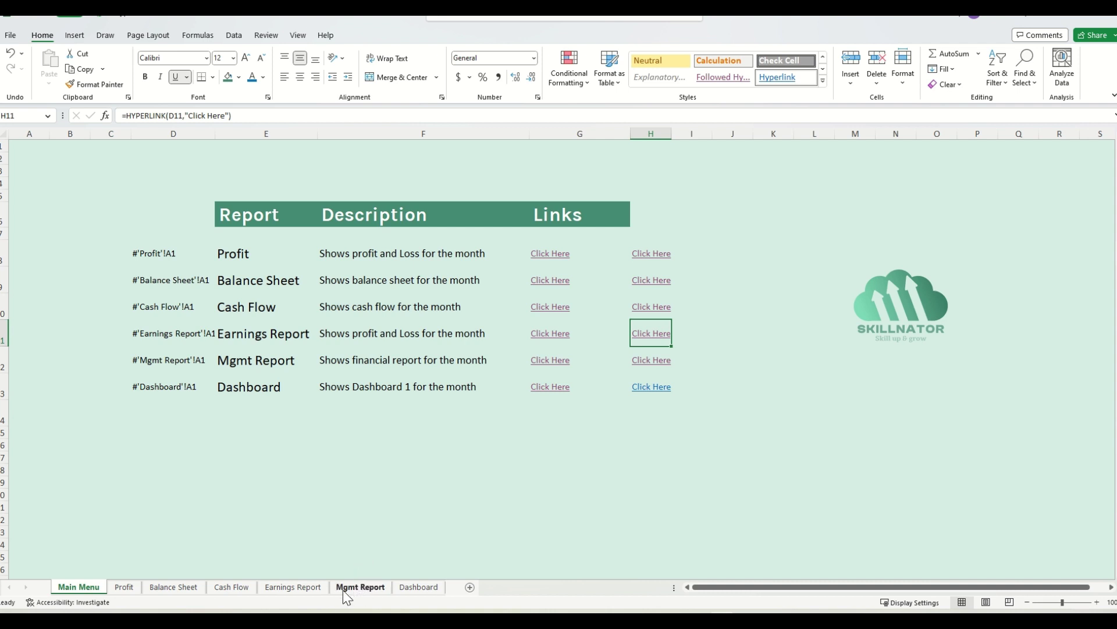
- Rename the Earnings Report sheet to SOme Report
{"action": "left_click", "coordinate": [306, 588]}
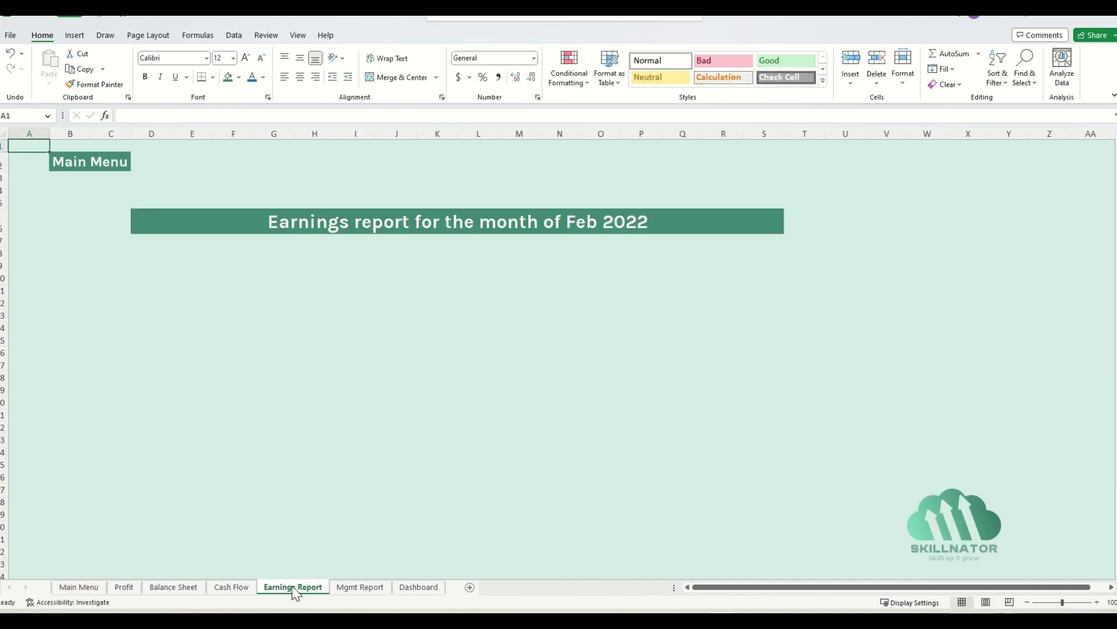
{"action": "double_click", "coordinate": [300, 586]}
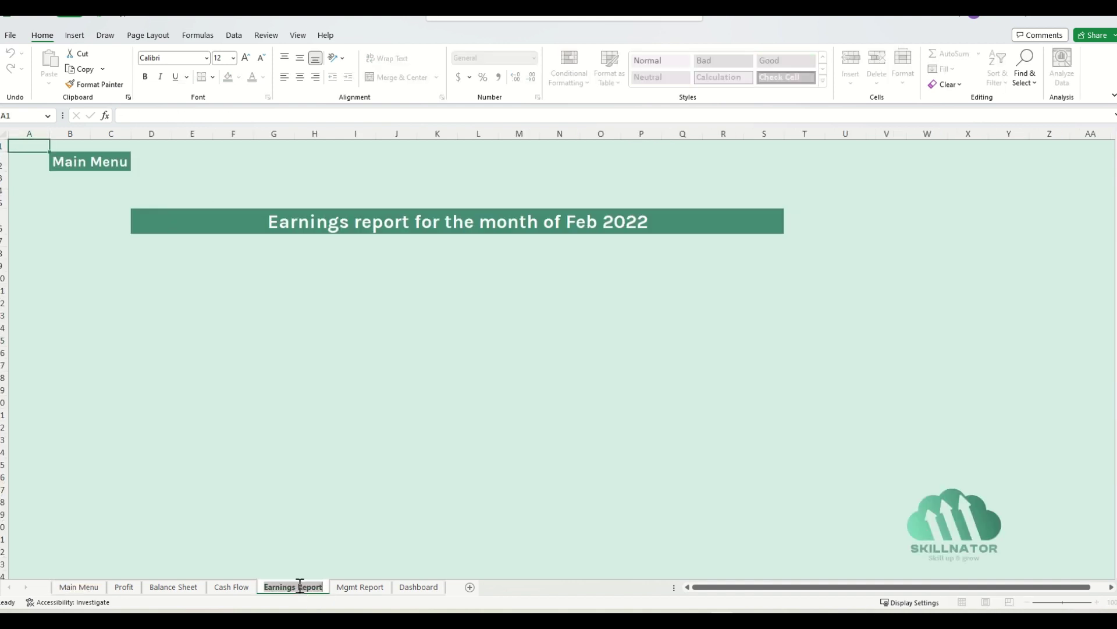
{"action": "type", "text": "SOme"}
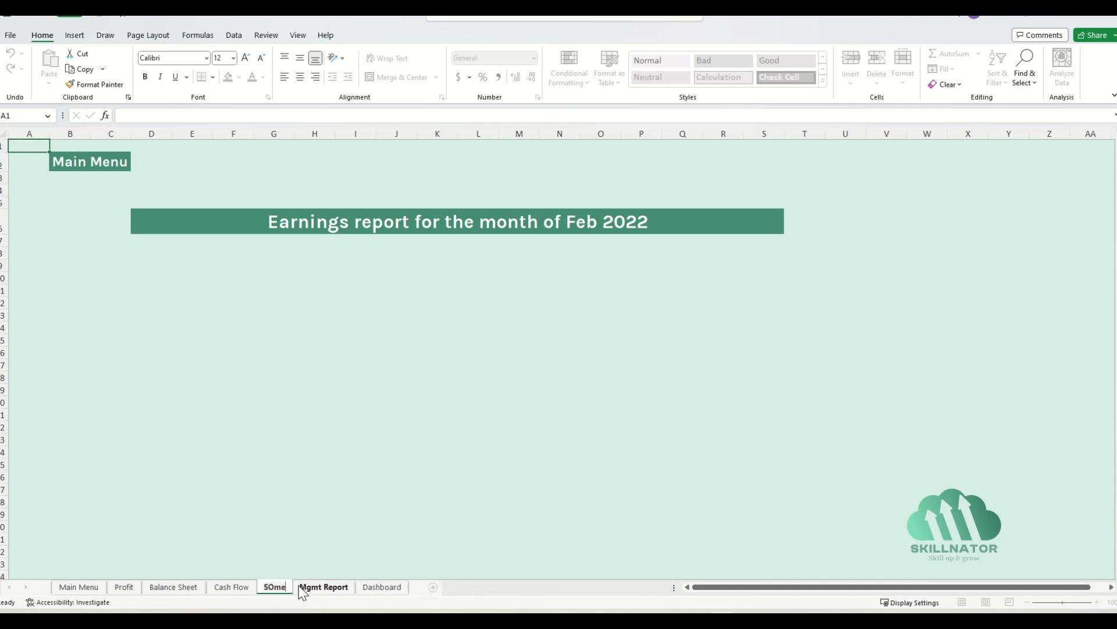
{"action": "type", "text": " Report"}
{"action": "key", "text": "Return"}
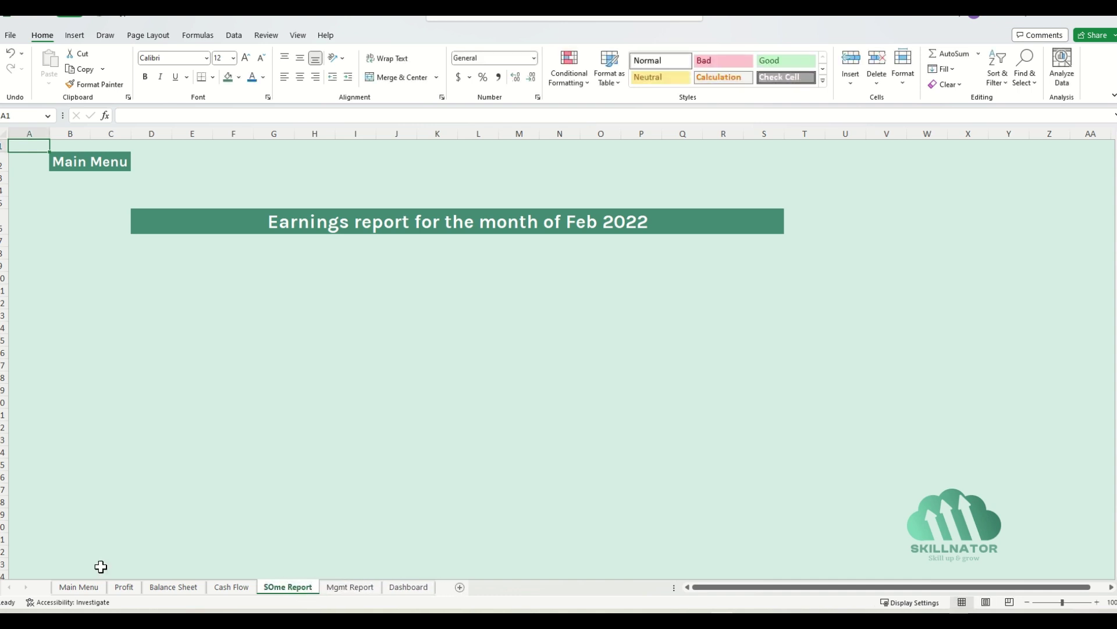
- Follow the H11 SOme Report link, then use its Main Menu link to return
{"action": "left_click", "coordinate": [79, 587]}
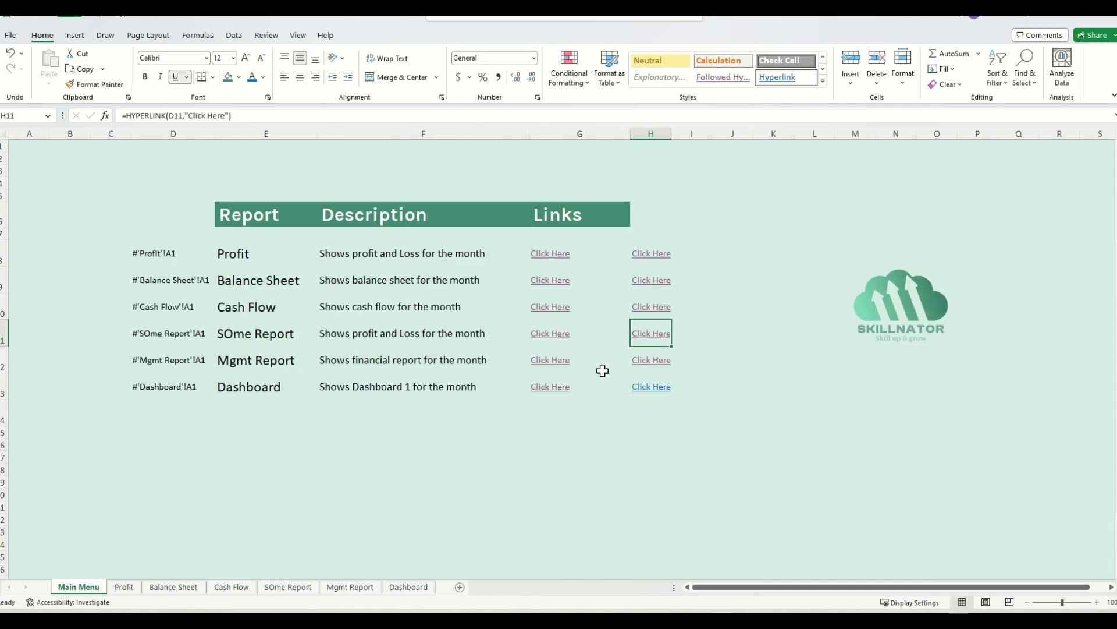
{"action": "left_click", "coordinate": [652, 334]}
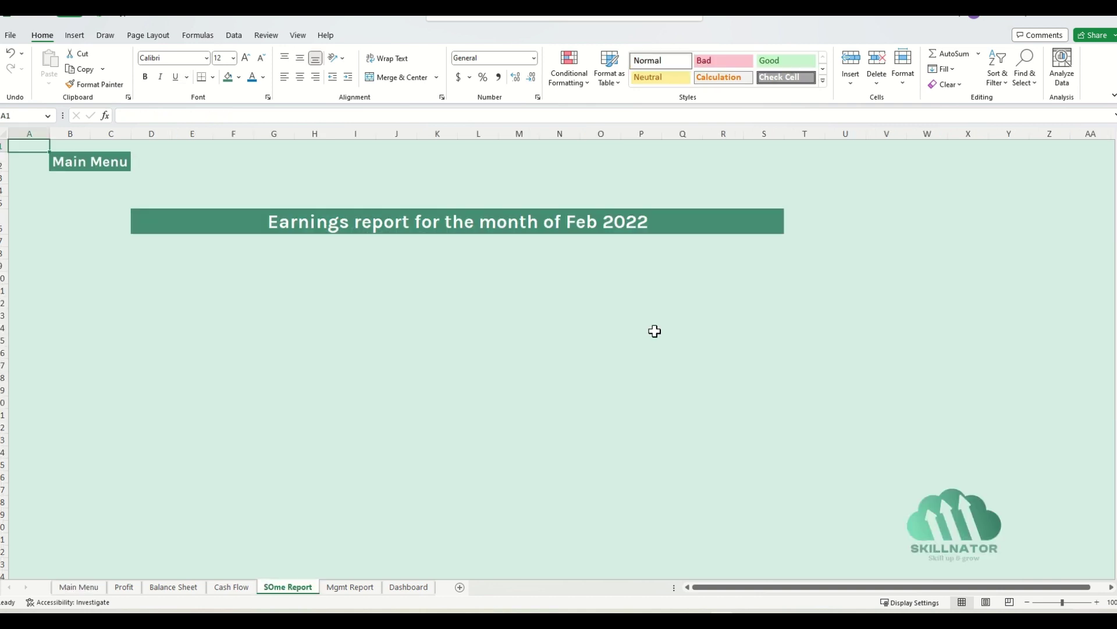
{"action": "left_click", "coordinate": [244, 291]}
{"action": "key", "text": "Left"}
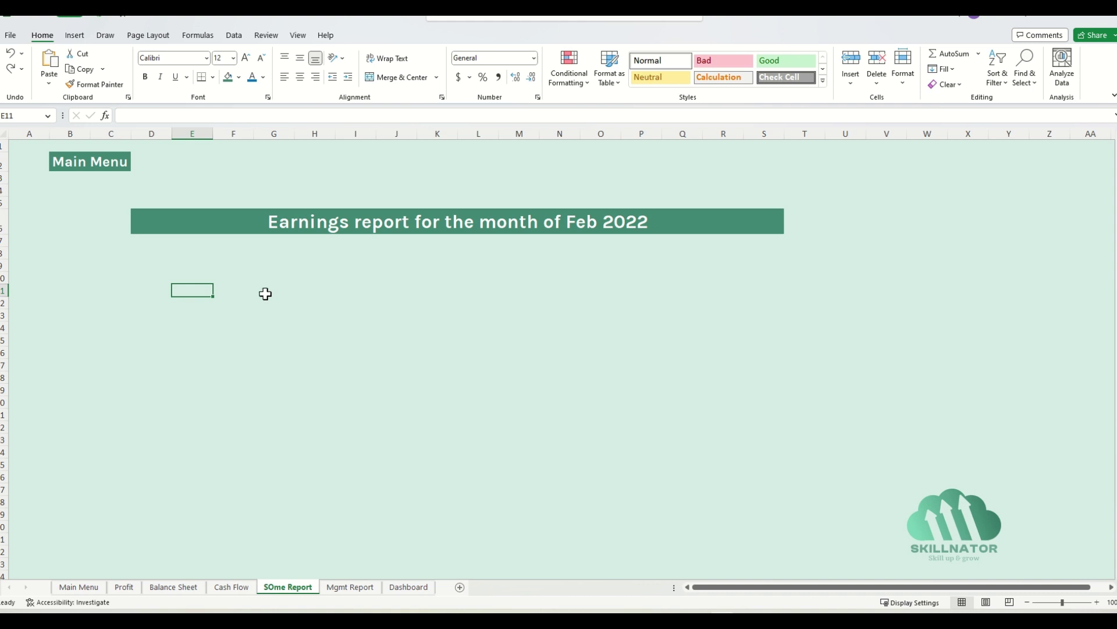
{"action": "left_click", "coordinate": [67, 166]}
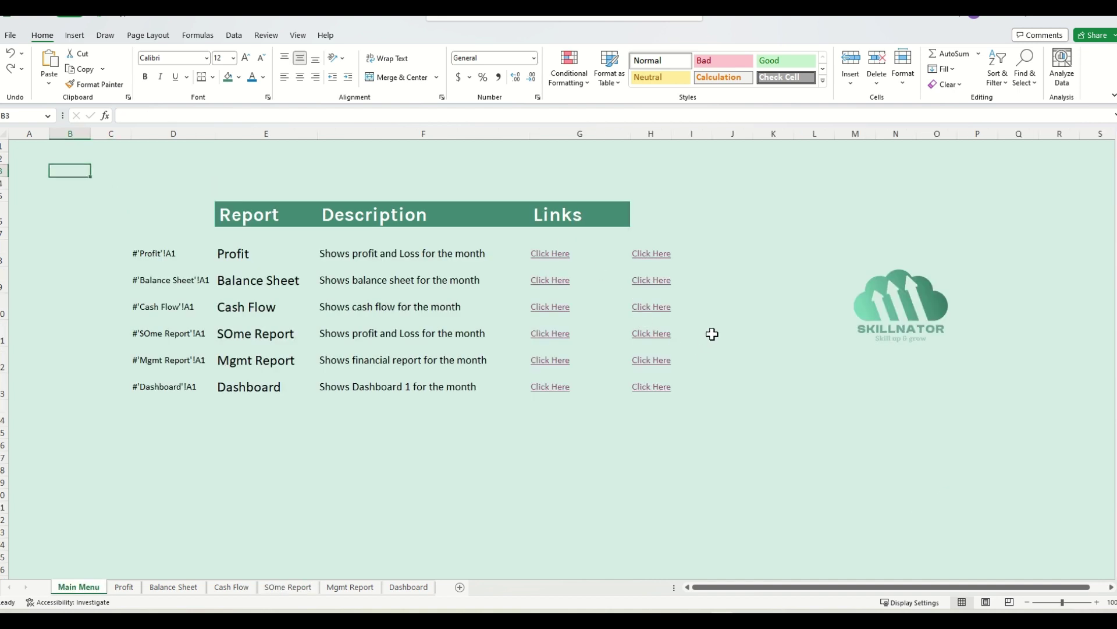
- Copy H8's =HYPERLINK(D8,"Click Here") formula into test cell I8
{"action": "left_click", "coordinate": [686, 257]}
{"action": "key", "text": "Left"}
{"action": "key", "text": "F2"}
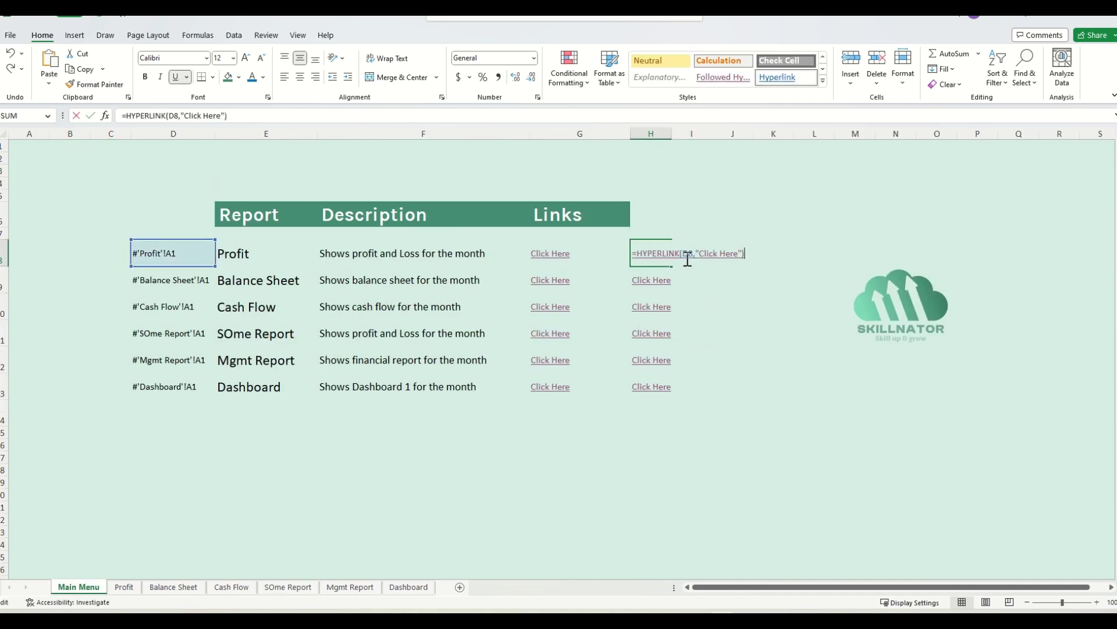
{"action": "key", "text": "shift+Home"}
{"action": "key", "text": "ctrl+c"}
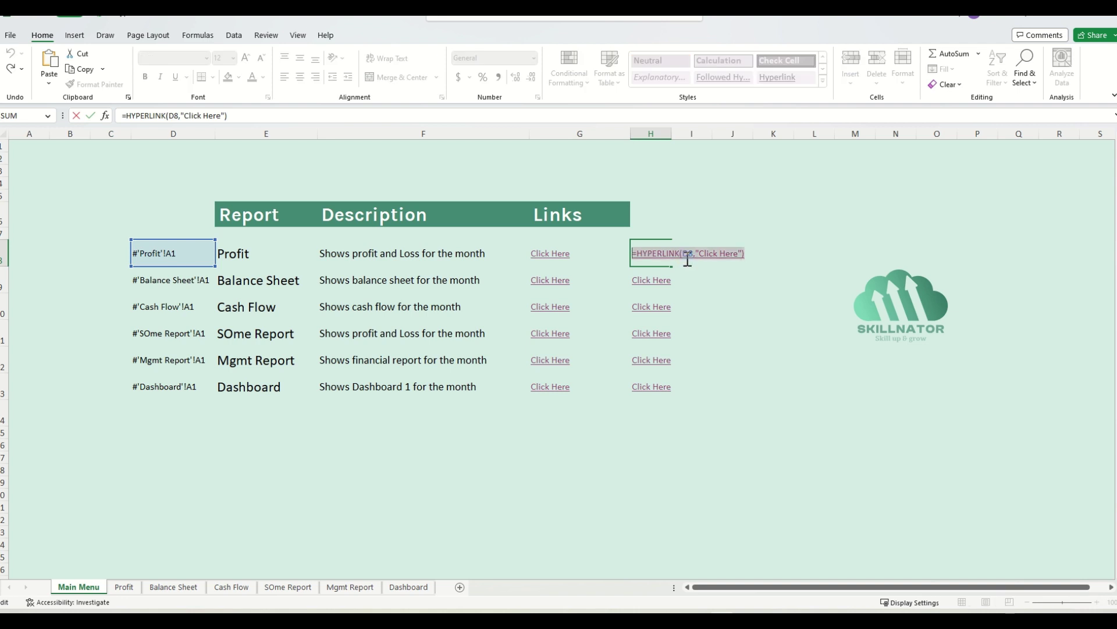
{"action": "key", "text": "Tab"}
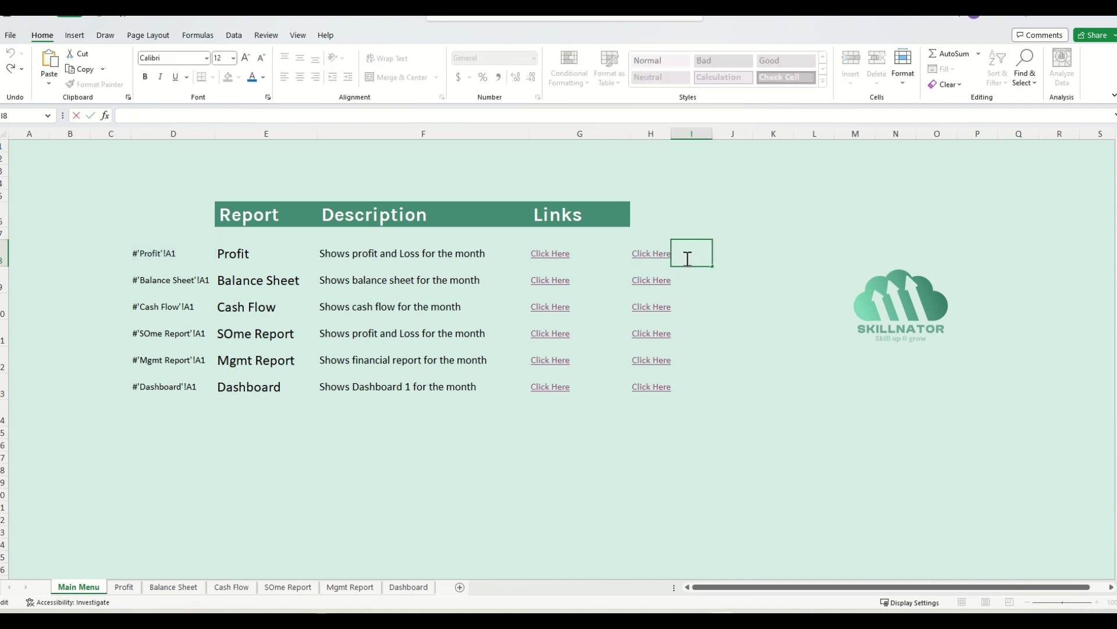
{"action": "key", "text": "ctrl+v"}
{"action": "key", "text": "F2"}
{"action": "key", "text": "shift+Home"}
- Re-enter the H8 link formula, select H8:H13, and clear the test copy from I8
{"action": "key", "text": "shift+Tab"}
{"action": "key", "text": "F2"}
{"action": "key", "text": "shift+Home"}
{"action": "key", "text": "End"}
{"action": "key", "text": "Escape"}
{"action": "key", "text": "ctrl+shift+Down"}
{"action": "left_click", "coordinate": [687, 256]}
{"action": "key", "text": "Delete"}
{"action": "key", "text": "Left"}
{"action": "key", "text": "ctrl+c"}
{"action": "key", "text": "Escape"}
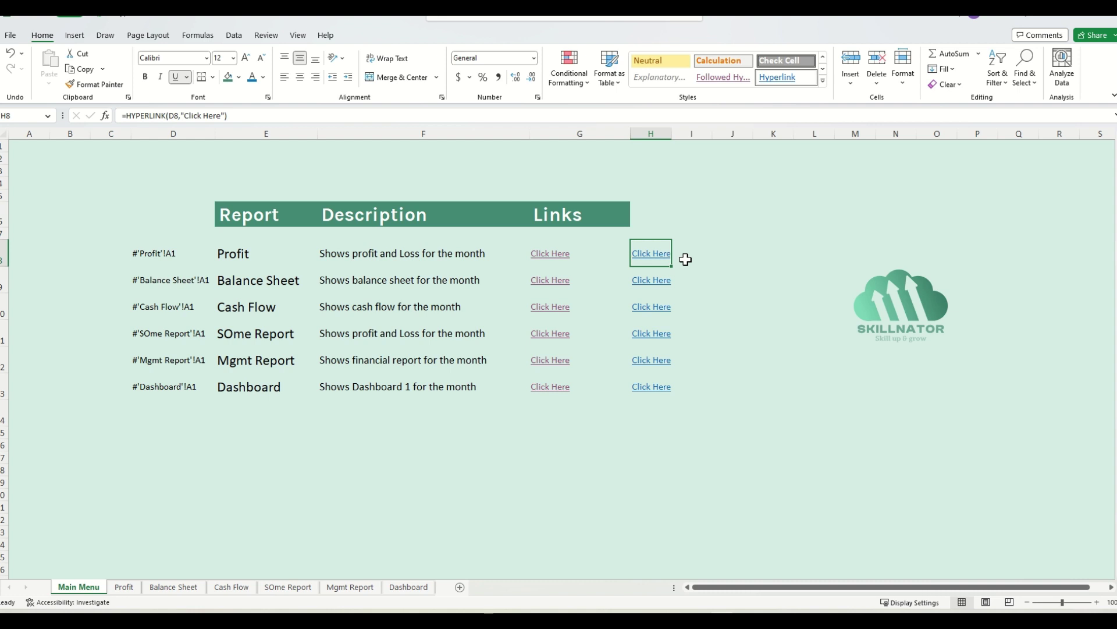
{"action": "left_click", "coordinate": [779, 78]}
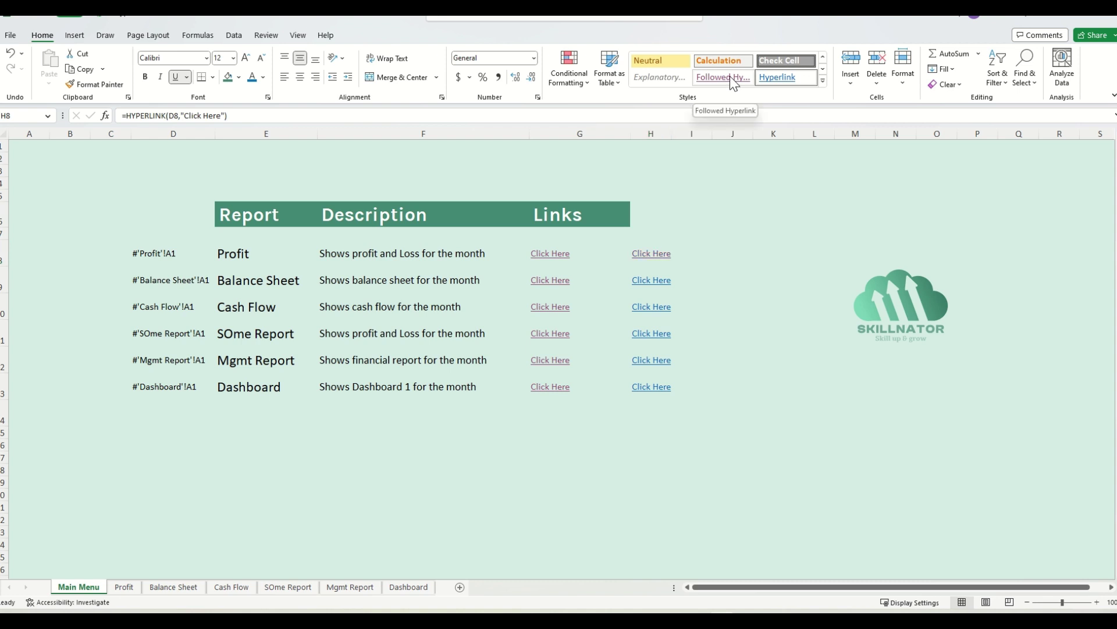
{"action": "left_click", "coordinate": [667, 215]}
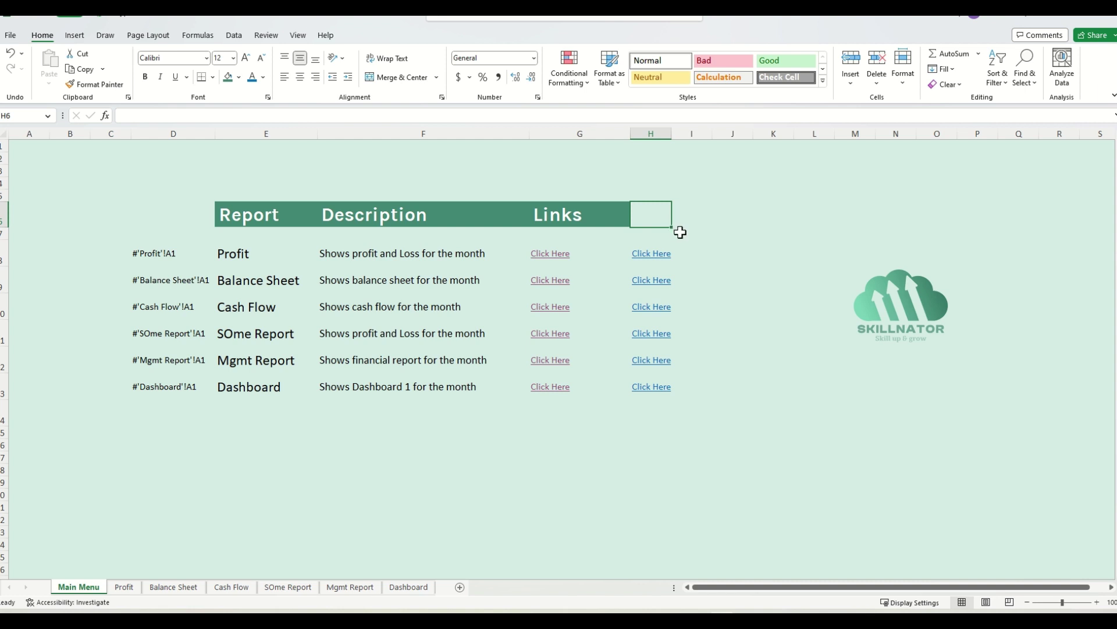
{"action": "key", "text": "Return"}
{"action": "key", "text": "Down"}
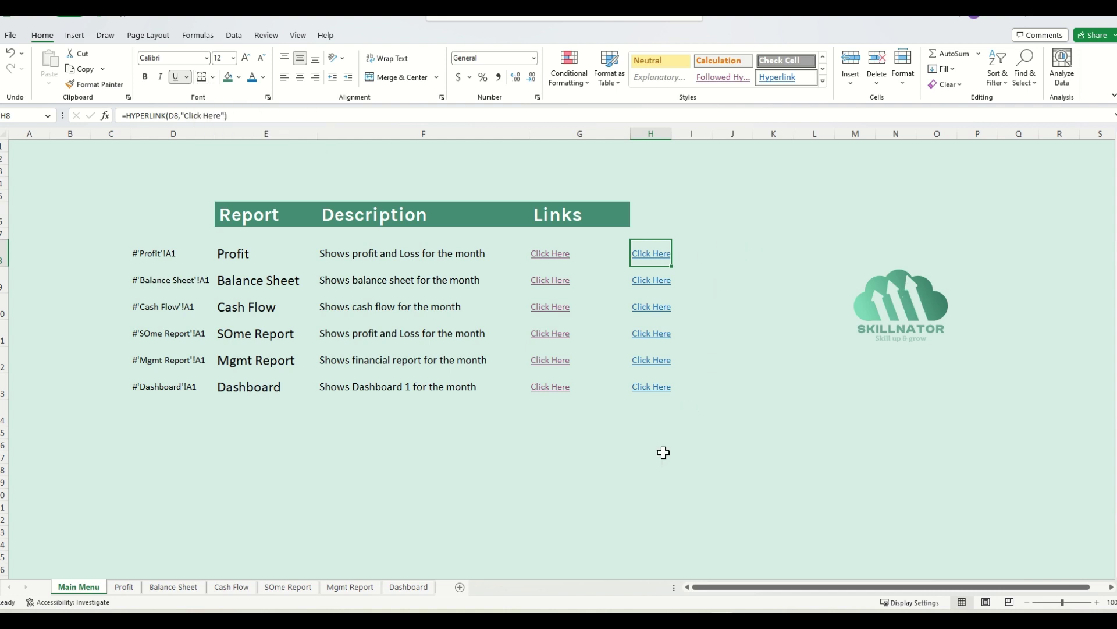
{"action": "left_click", "coordinate": [644, 442]}
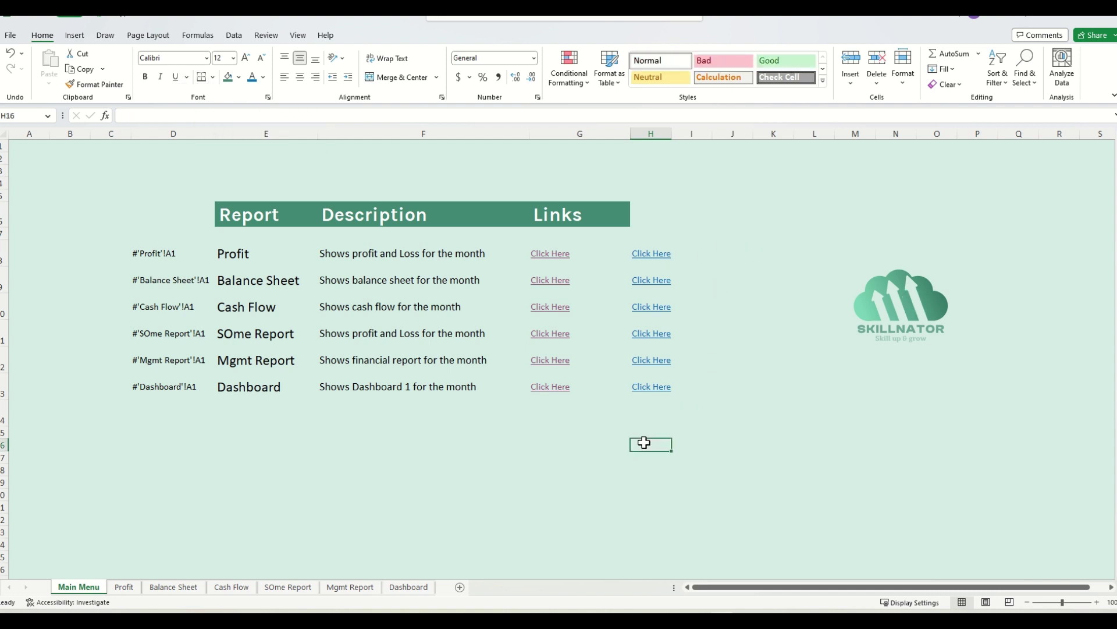
{"action": "left_click", "coordinate": [678, 236]}
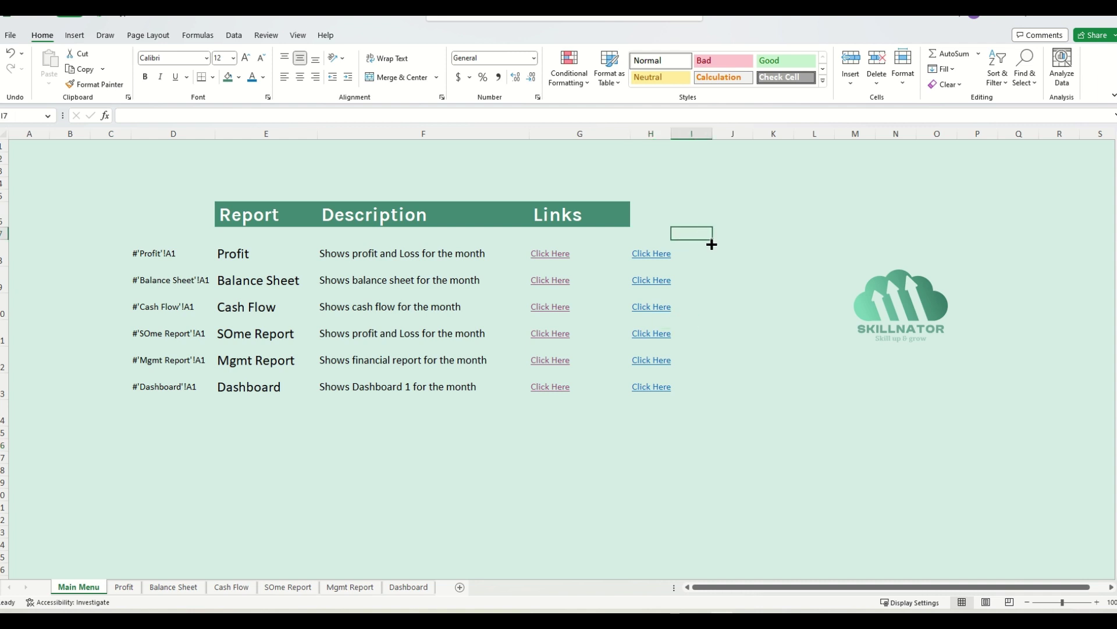
{"action": "key", "text": "Left"}
{"action": "key", "text": "Down"}
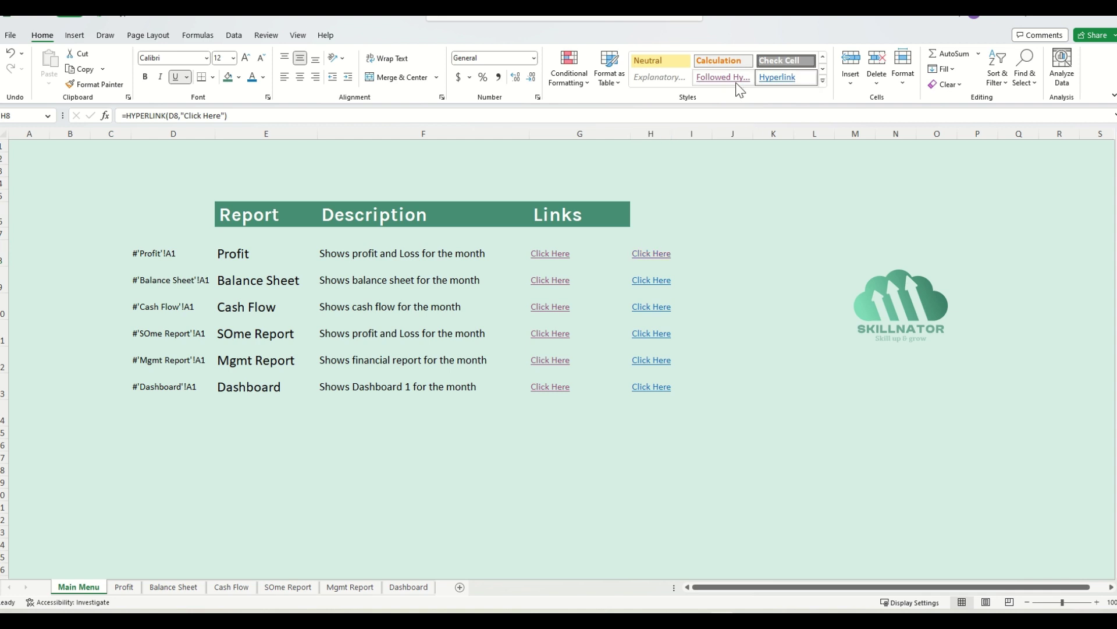
- Change the Hyperlink cell style's font colour to dark red
{"action": "right_click", "coordinate": [802, 79]}
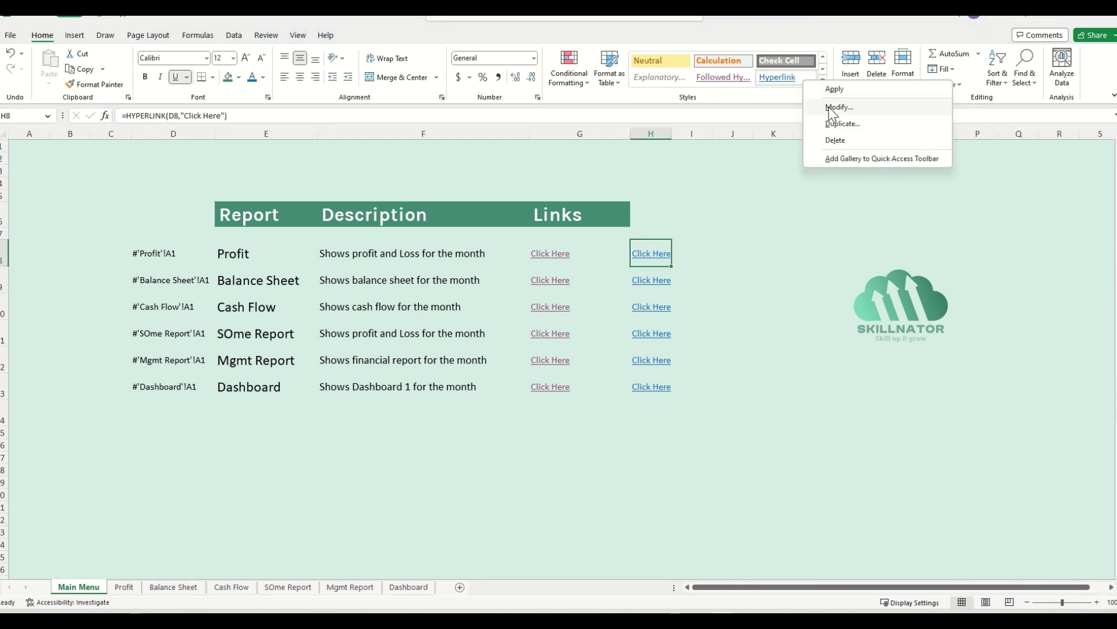
{"action": "left_click", "coordinate": [838, 107]}
{"action": "left_click", "coordinate": [634, 227]}
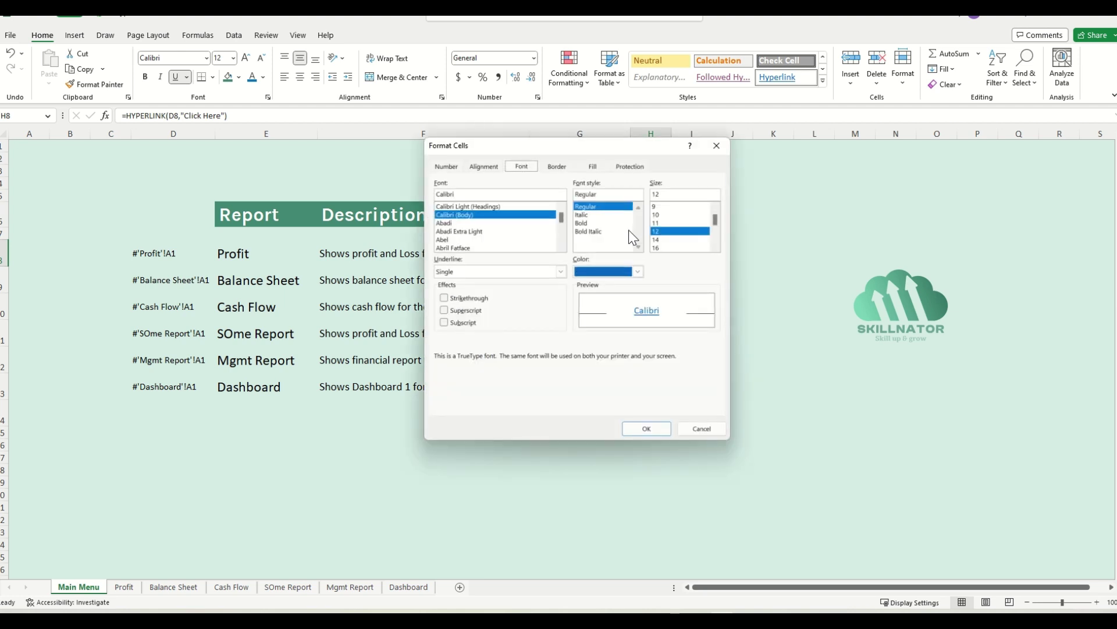
{"action": "left_click", "coordinate": [635, 270]}
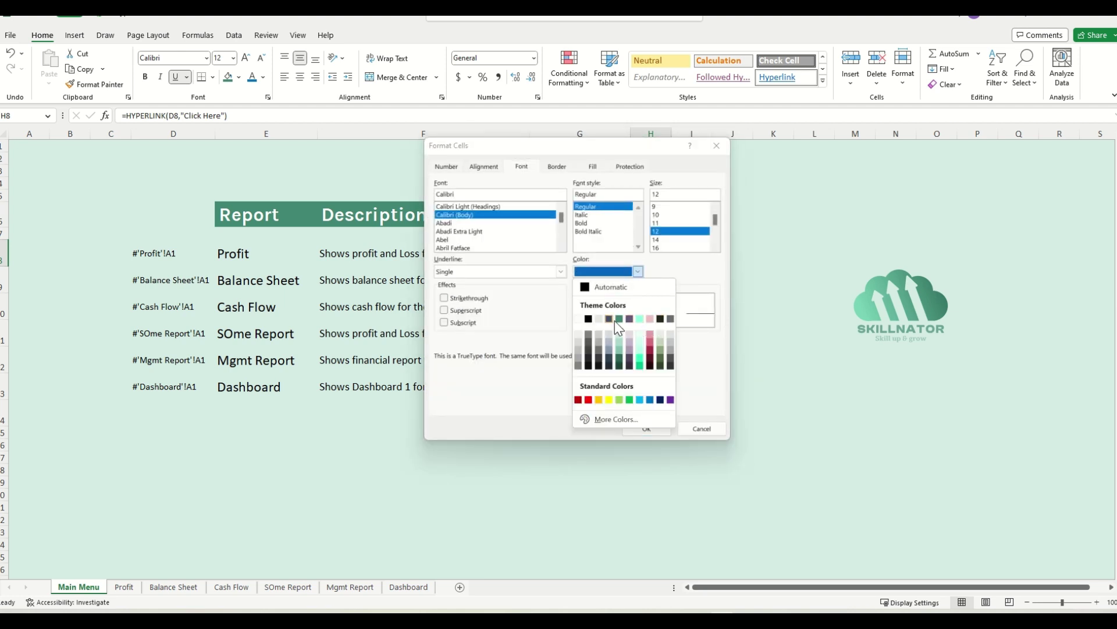
{"action": "left_click", "coordinate": [651, 319]}
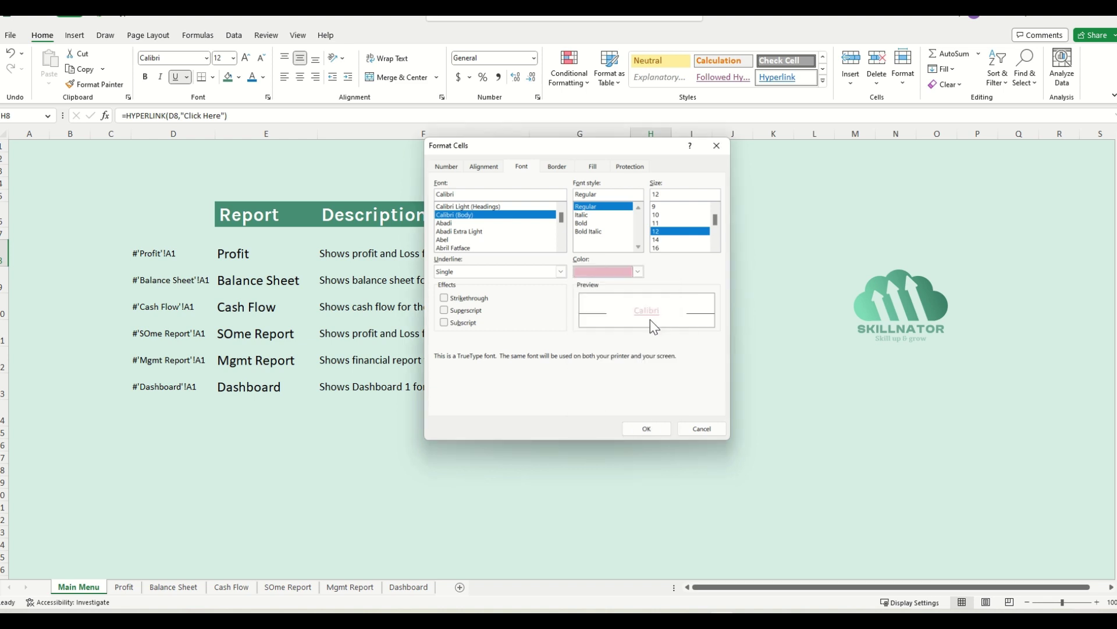
{"action": "left_click", "coordinate": [638, 271]}
{"action": "left_click", "coordinate": [651, 352]}
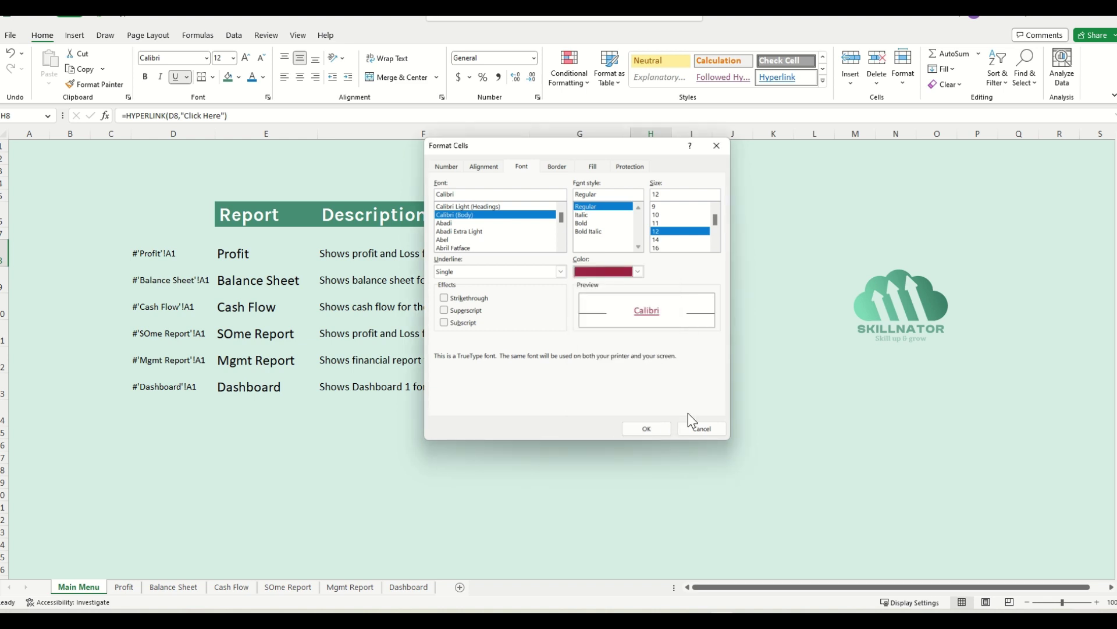
{"action": "left_click", "coordinate": [655, 434]}
{"action": "left_click", "coordinate": [598, 391]}
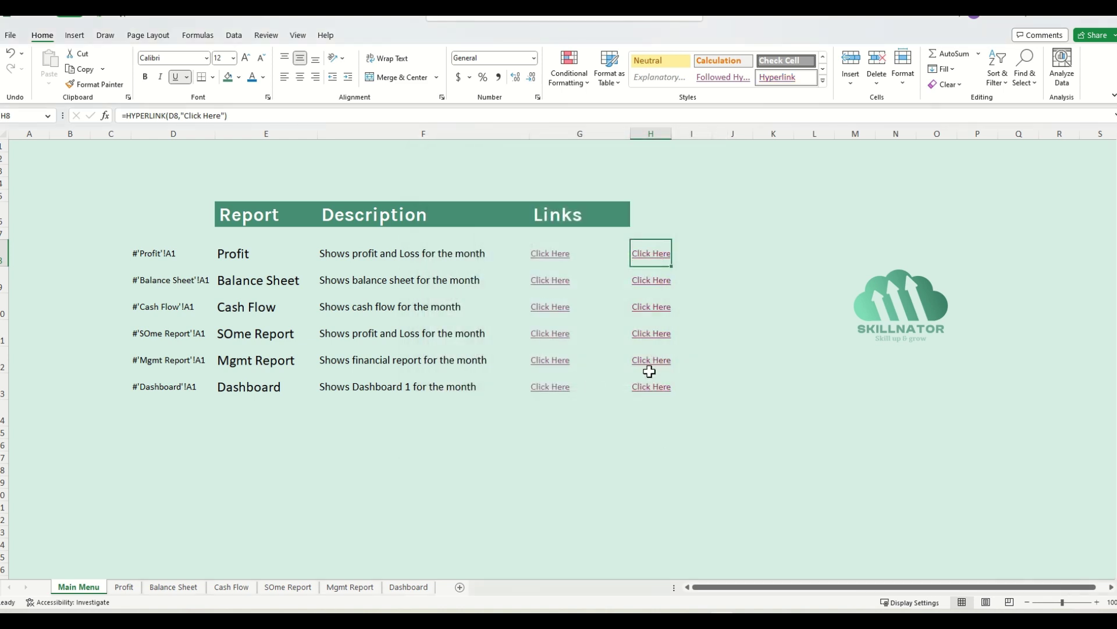
- Change the Followed Hyperlink style's font colour to yellow
{"action": "right_click", "coordinate": [738, 85]}
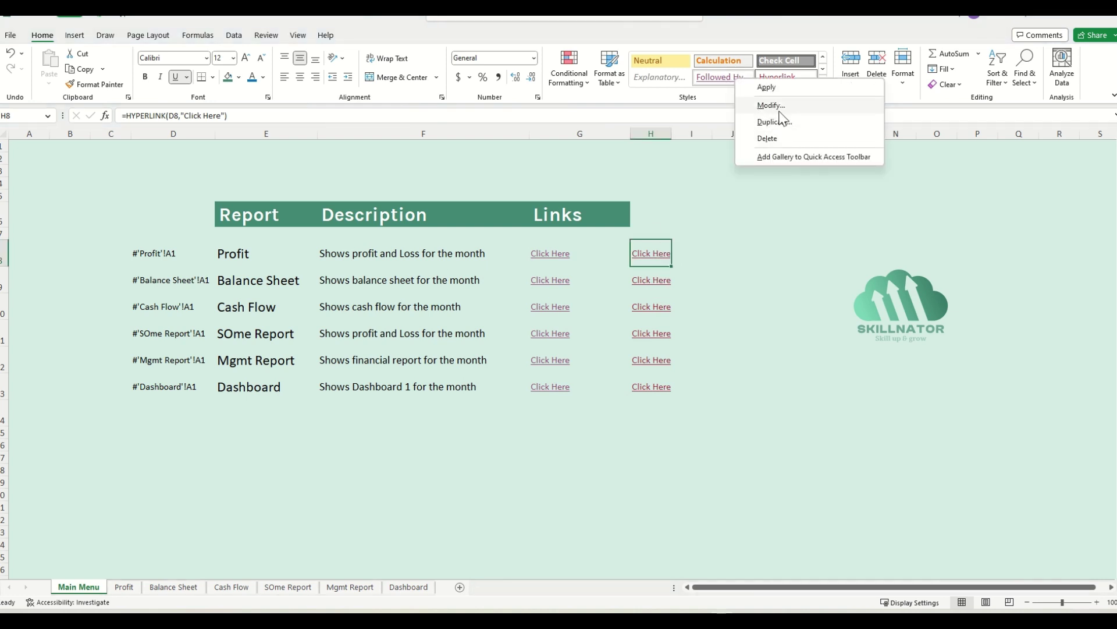
{"action": "left_click", "coordinate": [774, 105]}
{"action": "left_click", "coordinate": [626, 224]}
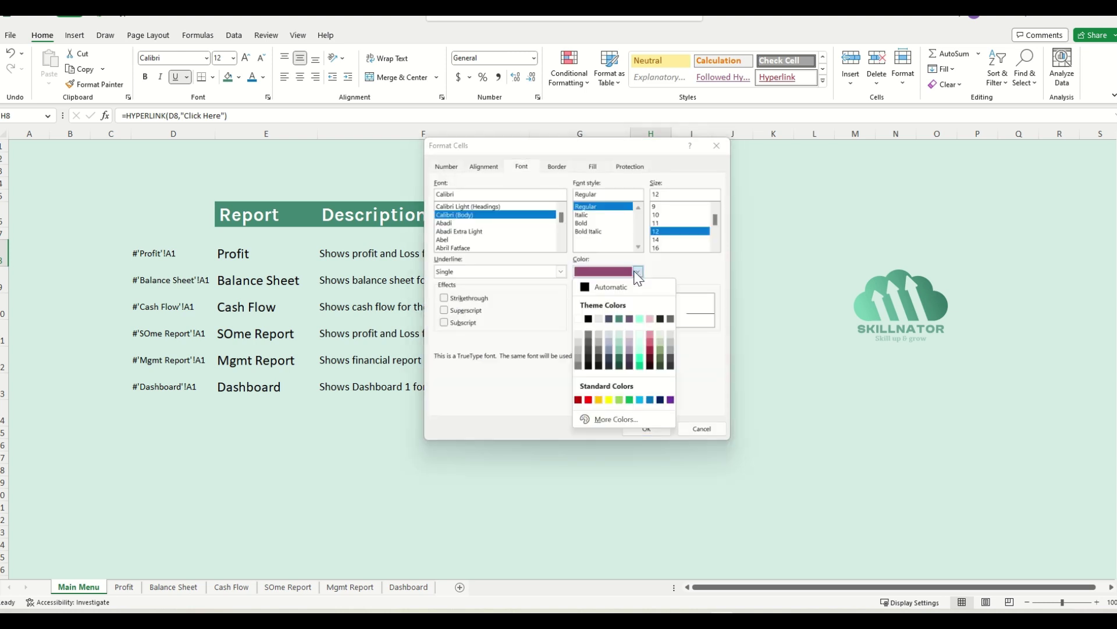
{"action": "left_click", "coordinate": [609, 400]}
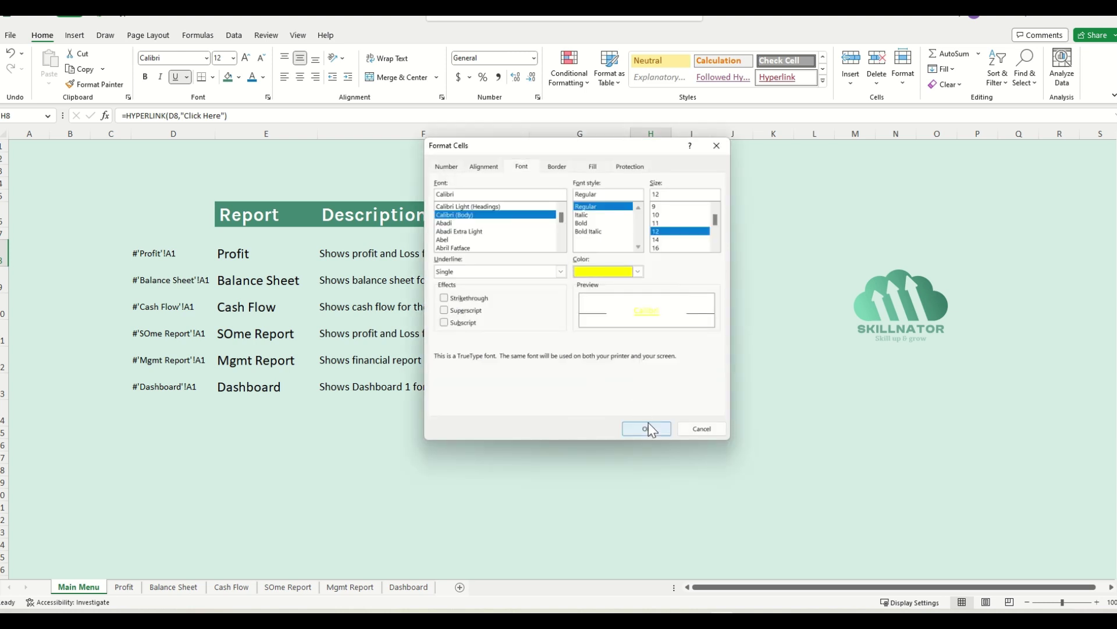
{"action": "left_click", "coordinate": [648, 427]}
{"action": "left_click", "coordinate": [603, 387]}
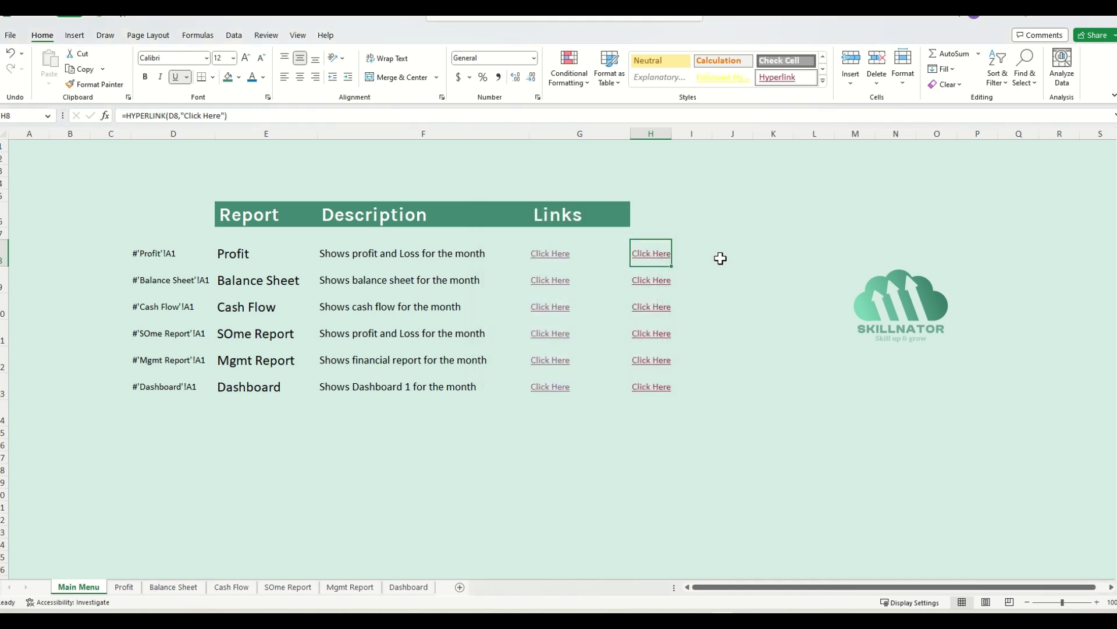
{"action": "left_click", "coordinate": [720, 251]}
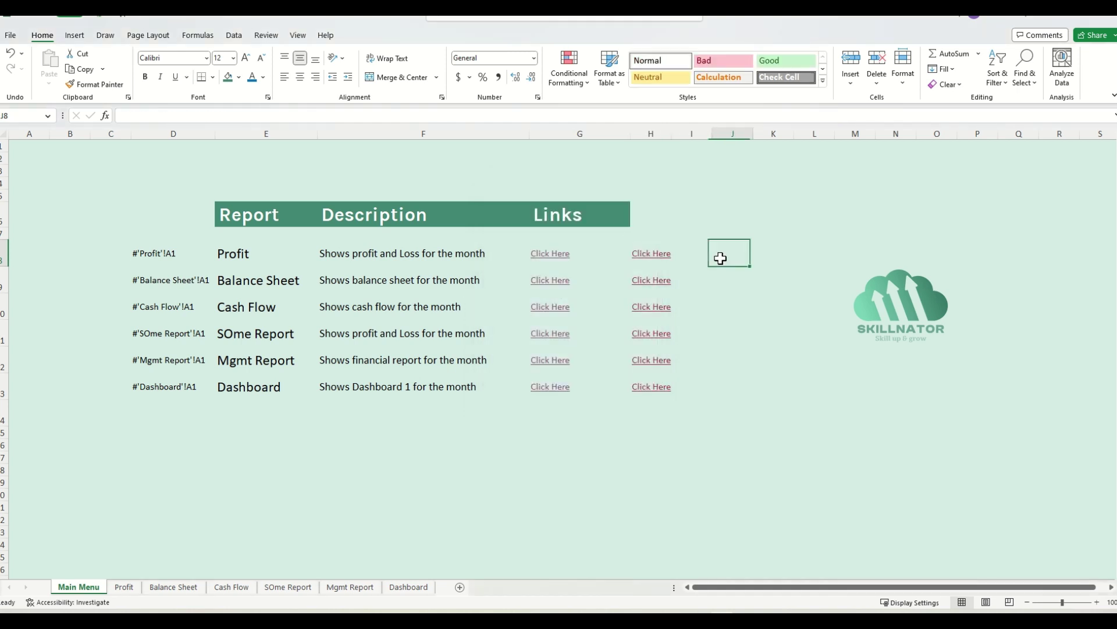
- Follow the H8 Profit link and return via its Main Menu link, turning H8 yellow
{"action": "left_click", "coordinate": [656, 254]}
{"action": "left_click", "coordinate": [70, 169]}
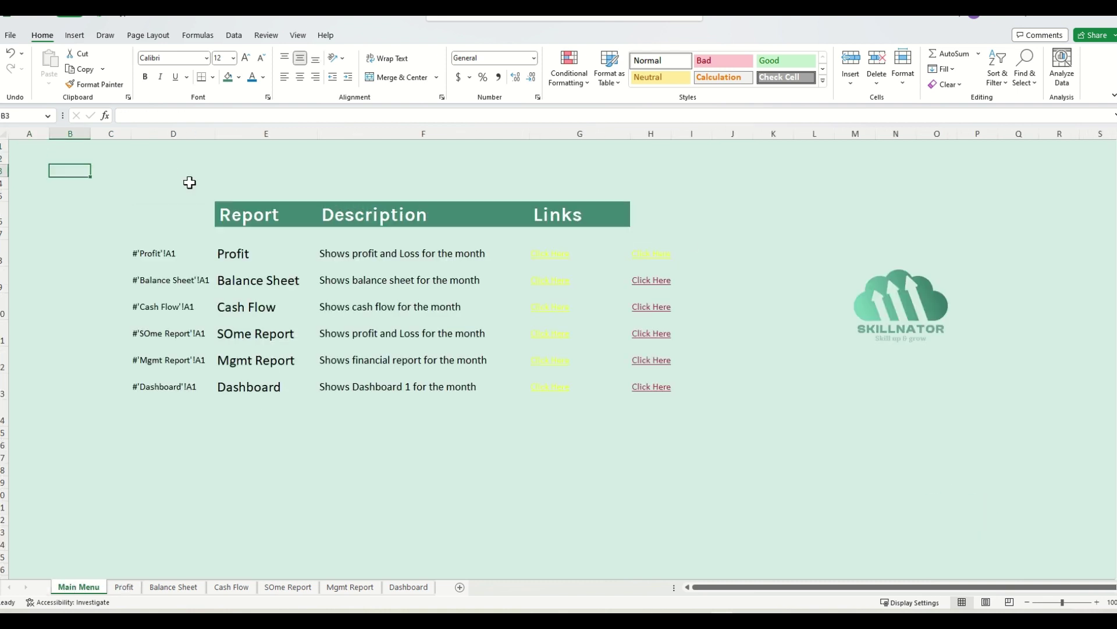